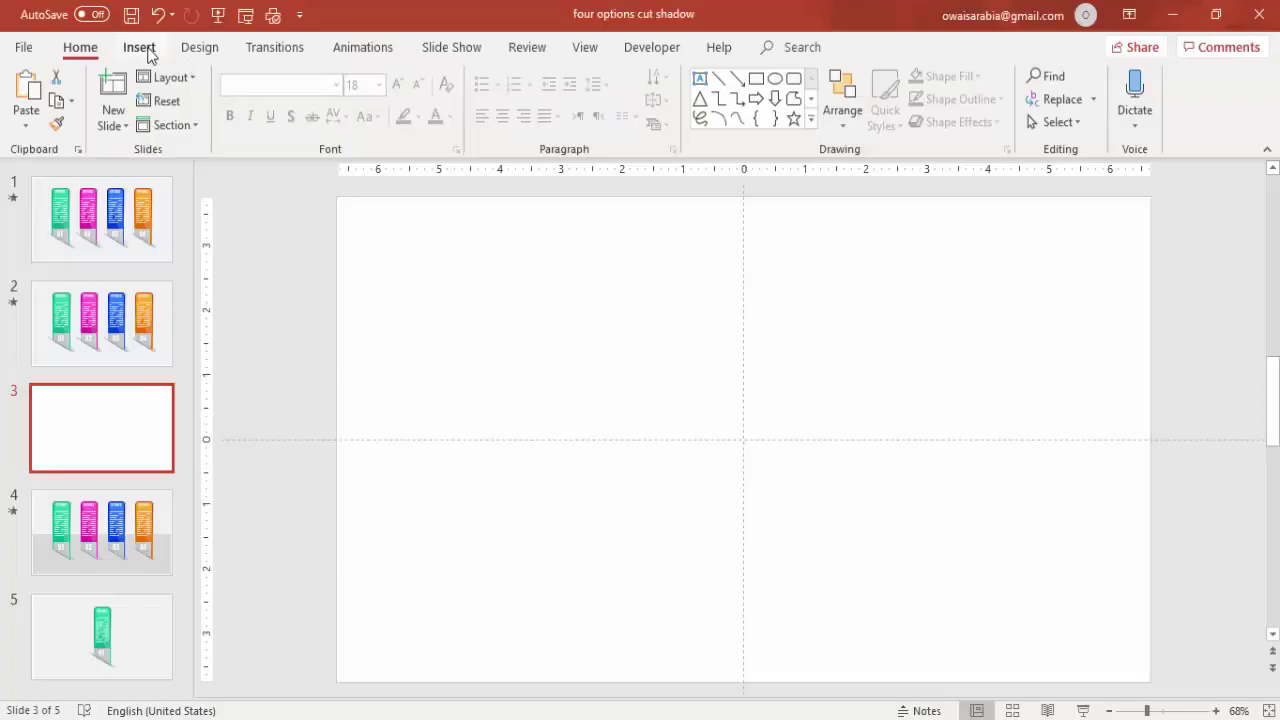
Insert a rounded rectangle on the blank slide 3 and size it 5.4" high by 1.6" wide
{"action": "left_click", "coordinate": [140, 47]}
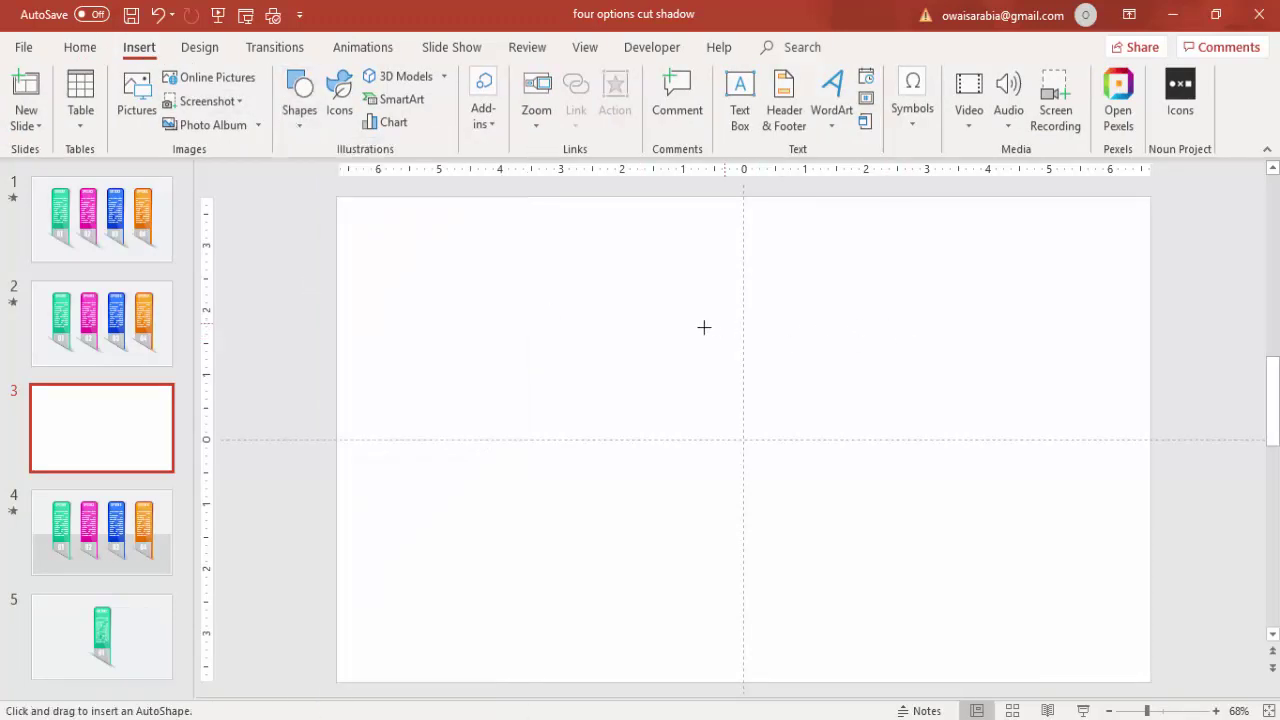
{"action": "left_click", "coordinate": [678, 307]}
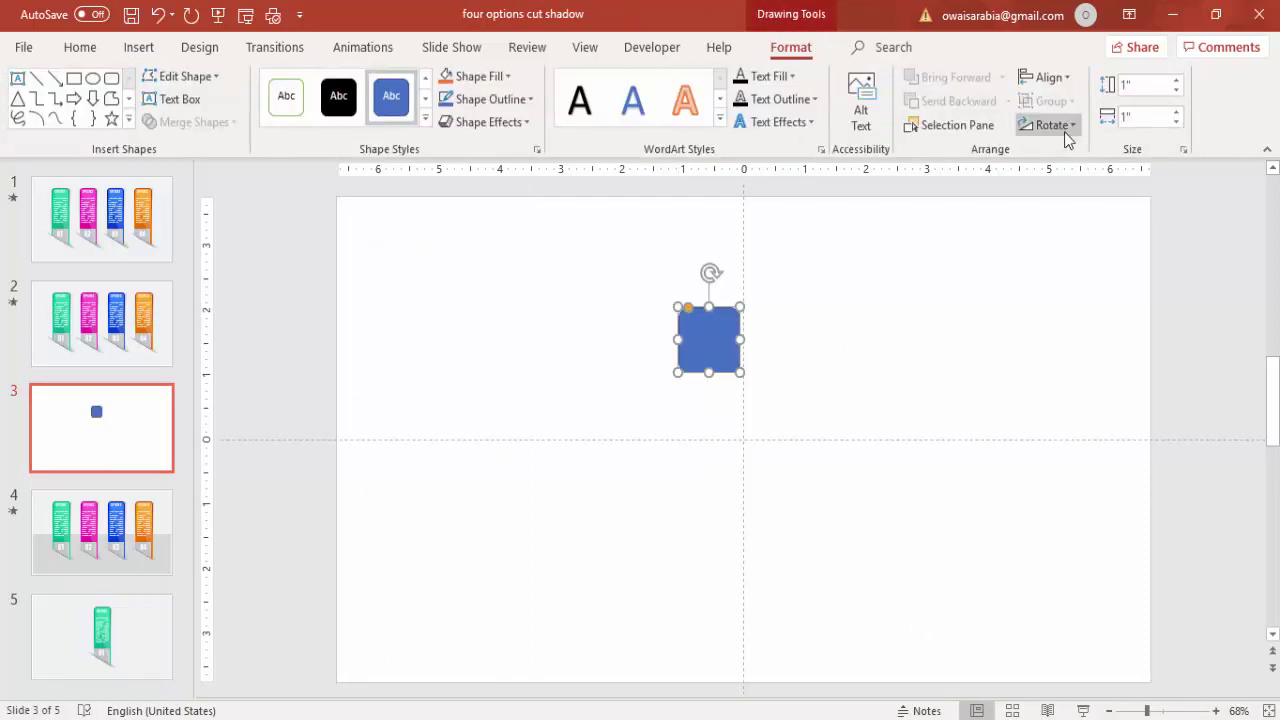
{"action": "left_click", "coordinate": [1134, 88]}
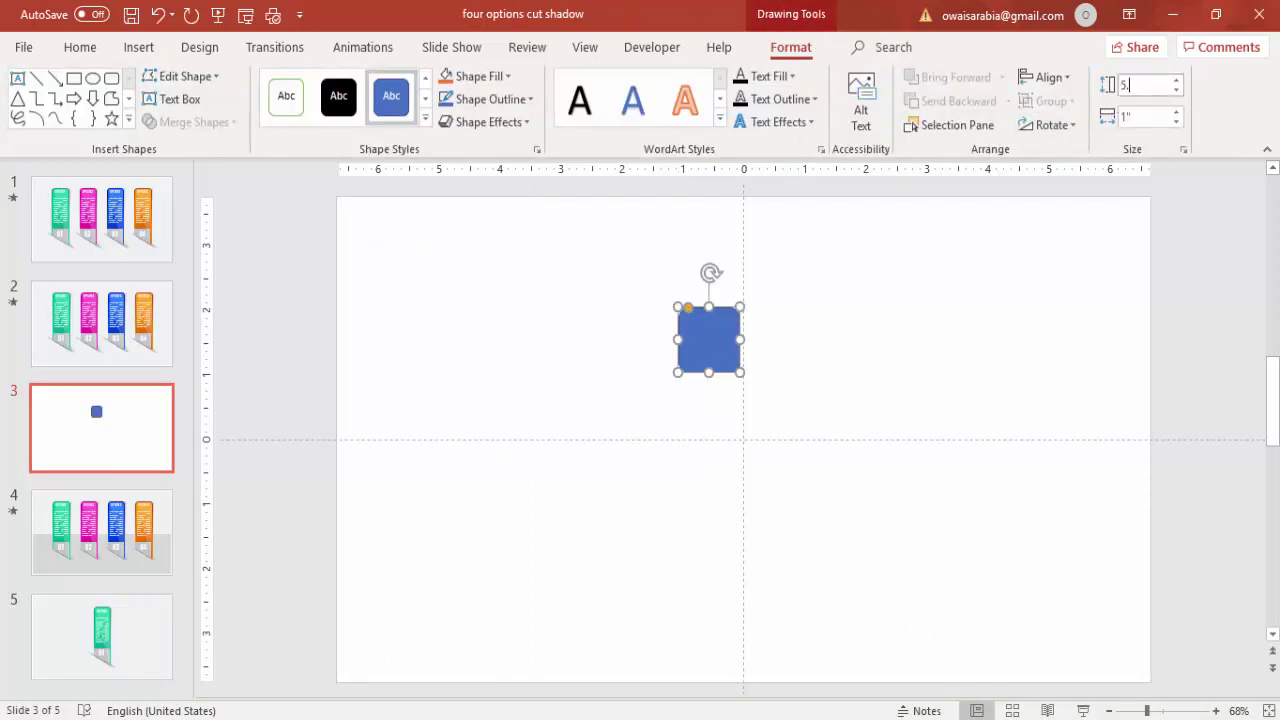
{"action": "type", "text": "5.4"}
{"action": "left_click", "coordinate": [1150, 117]}
{"action": "type", "text": "1.6"}
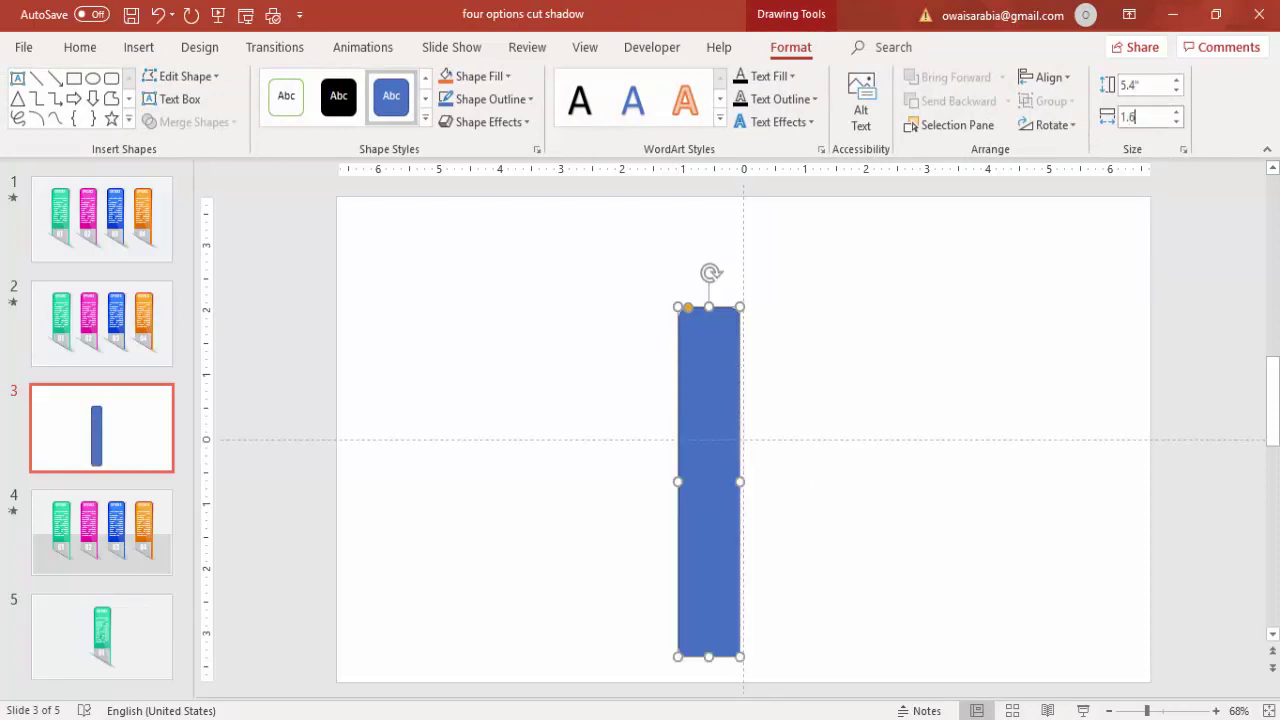
{"action": "key", "text": "Return"}
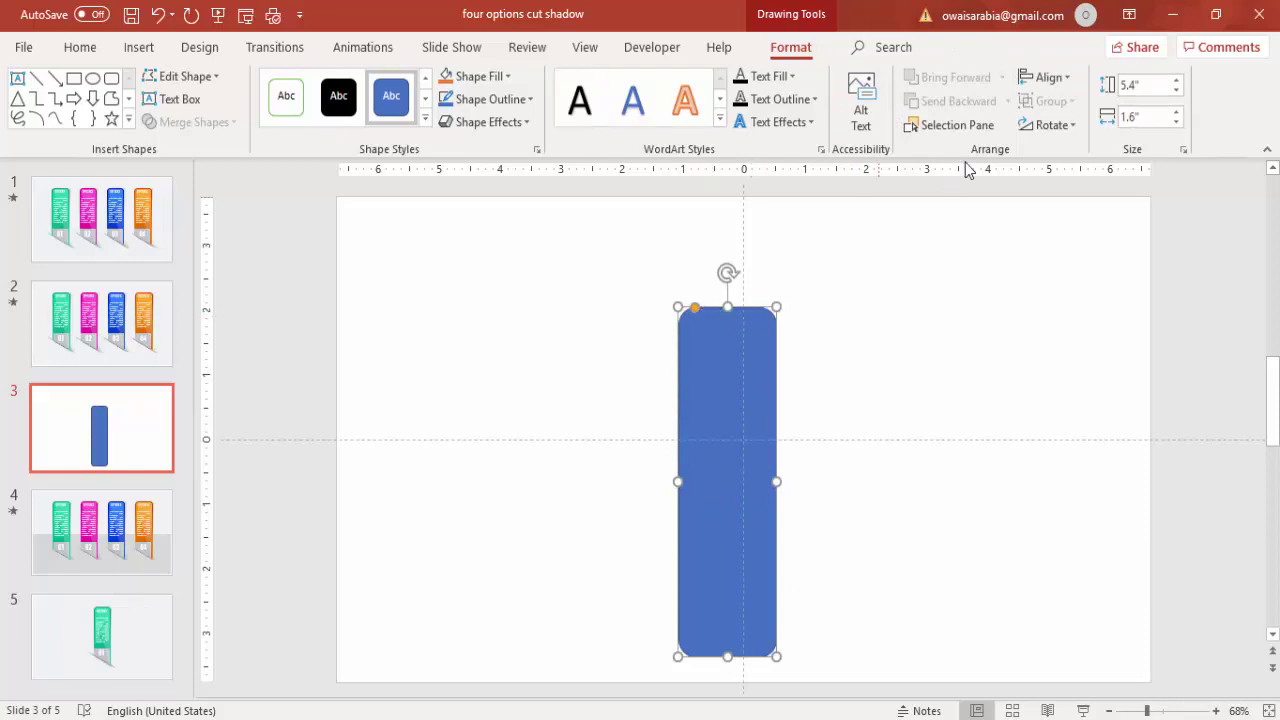
Center the rounded rectangle horizontally and vertically on the slide
{"action": "left_click", "coordinate": [1035, 80]}
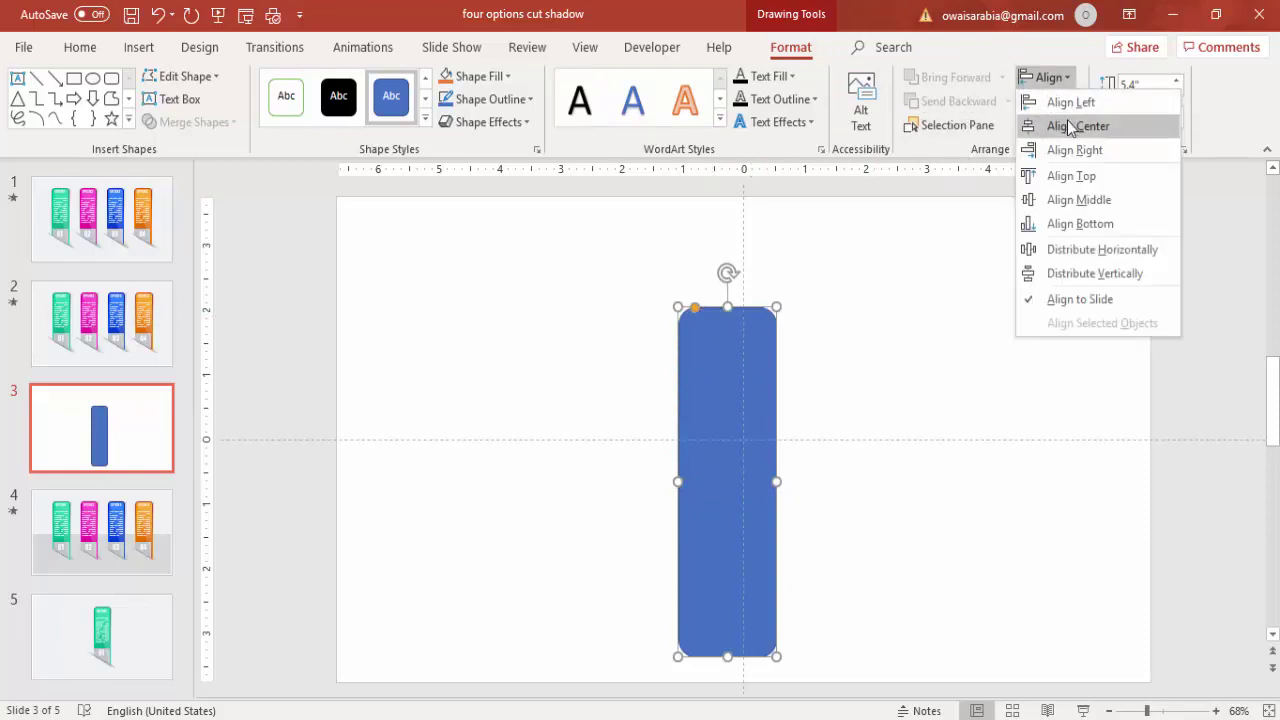
{"action": "left_click", "coordinate": [1072, 126]}
{"action": "left_click", "coordinate": [1057, 84]}
{"action": "left_click", "coordinate": [1107, 201]}
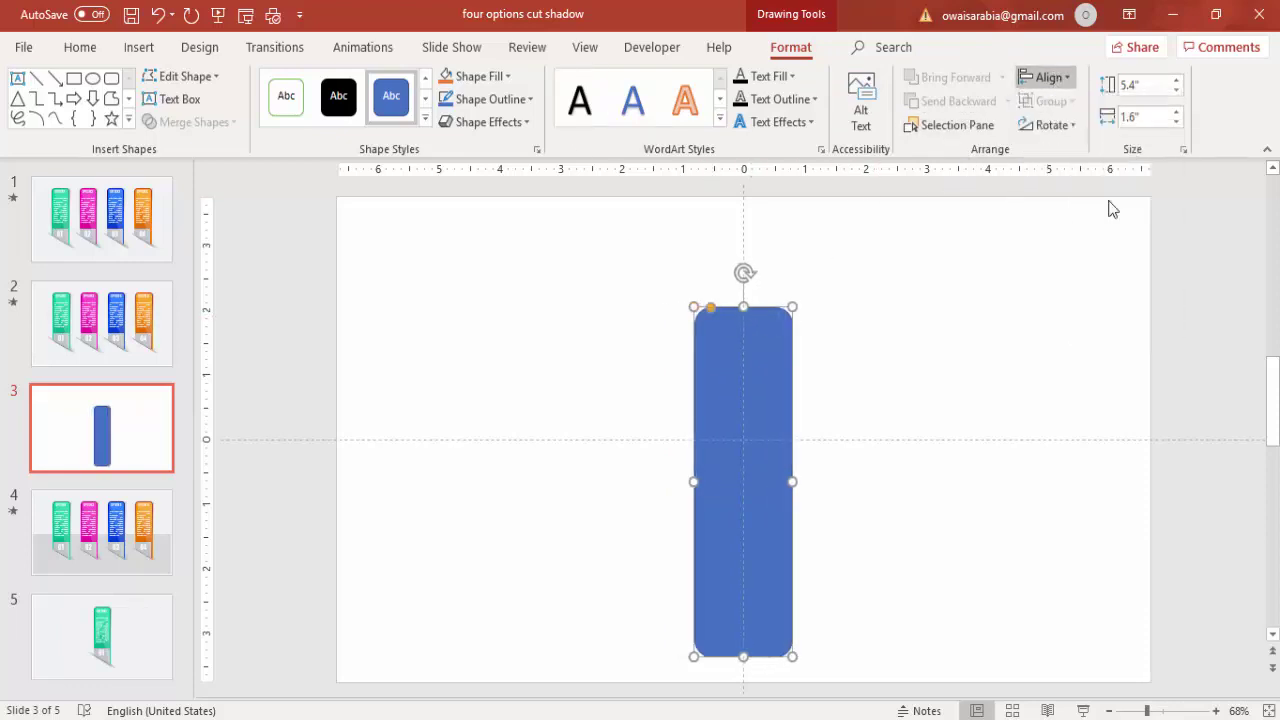
Give the rounded rectangle a gradient fill and remove the middle stops, keeping only the two end stops
{"action": "right_click", "coordinate": [776, 325]}
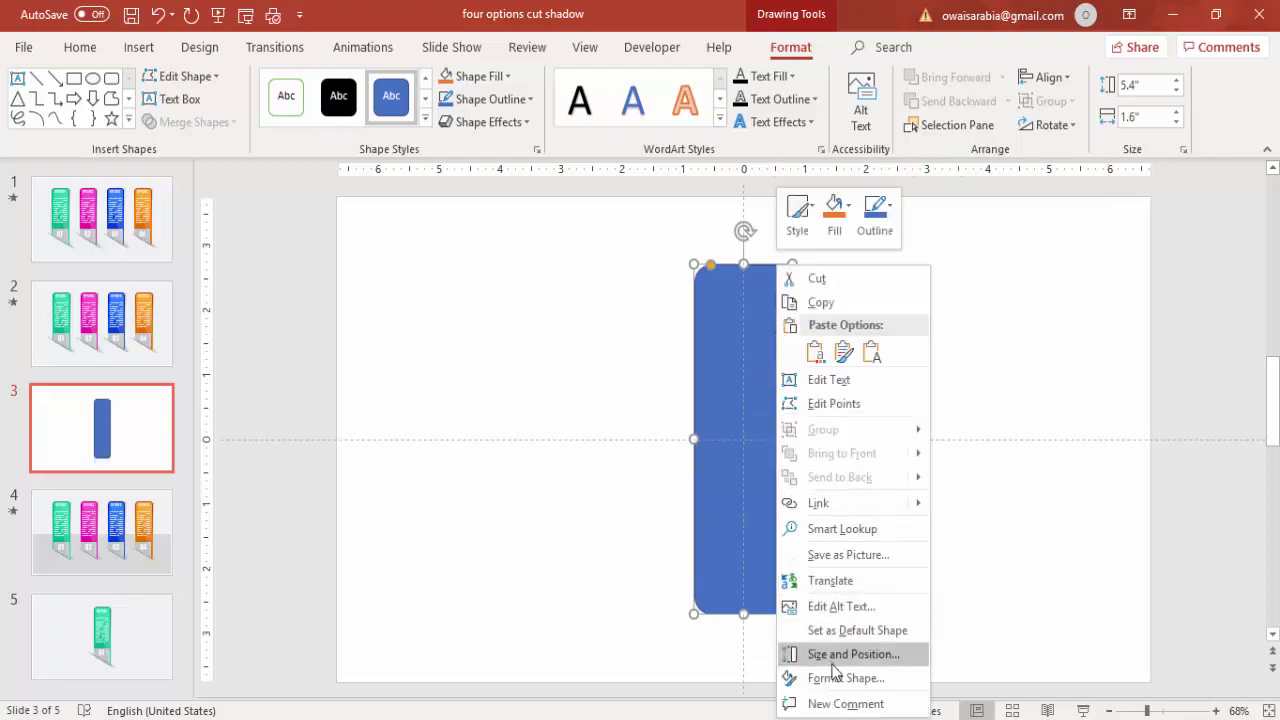
{"action": "left_click", "coordinate": [900, 681]}
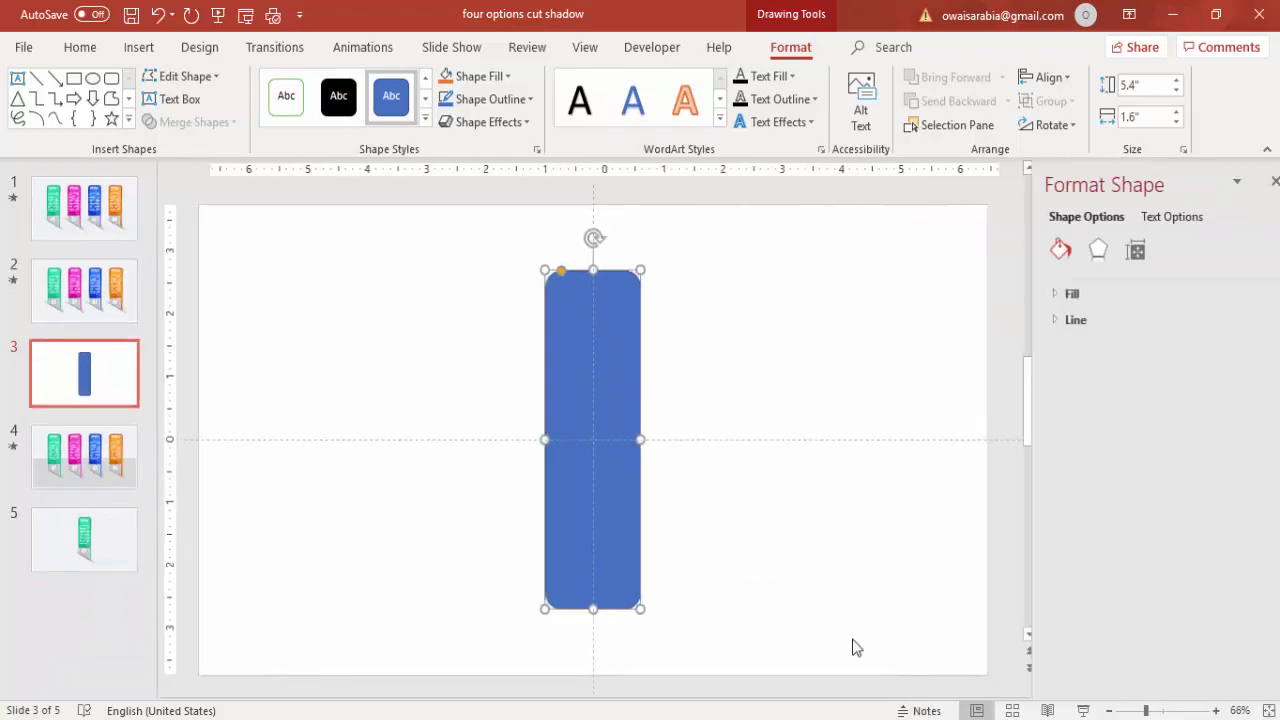
{"action": "left_click", "coordinate": [1050, 293]}
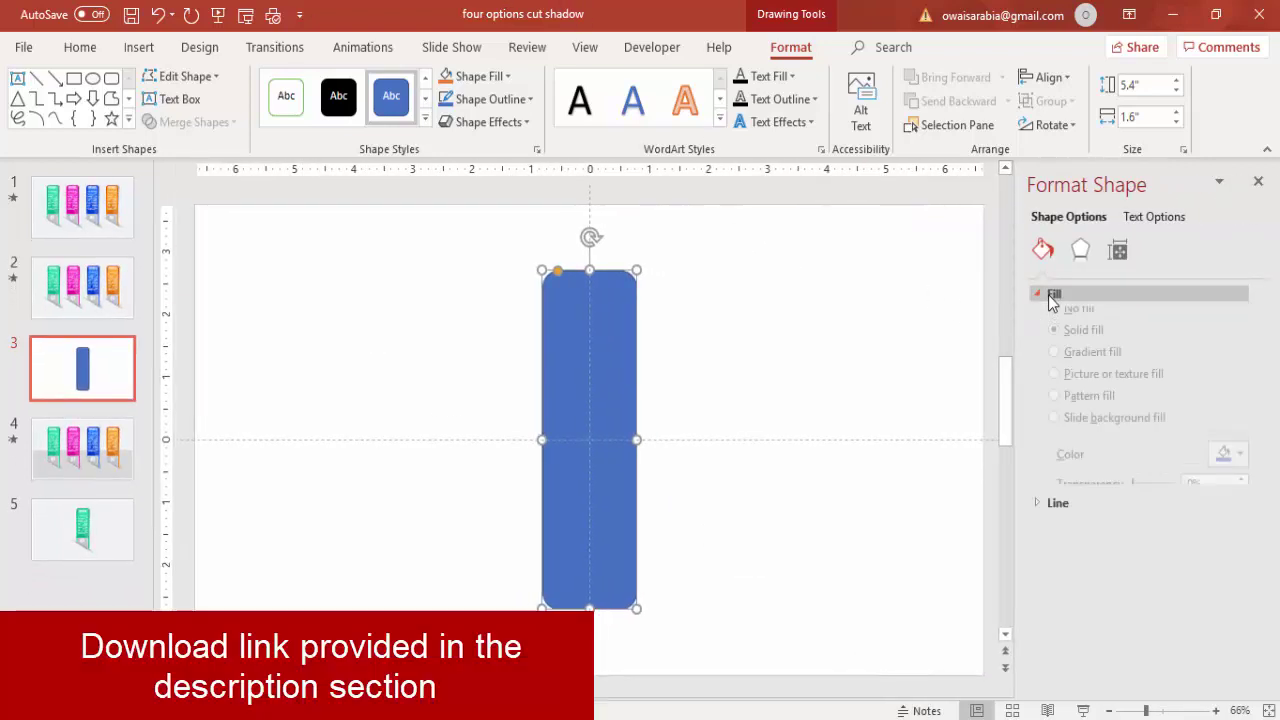
{"action": "left_click", "coordinate": [1104, 366]}
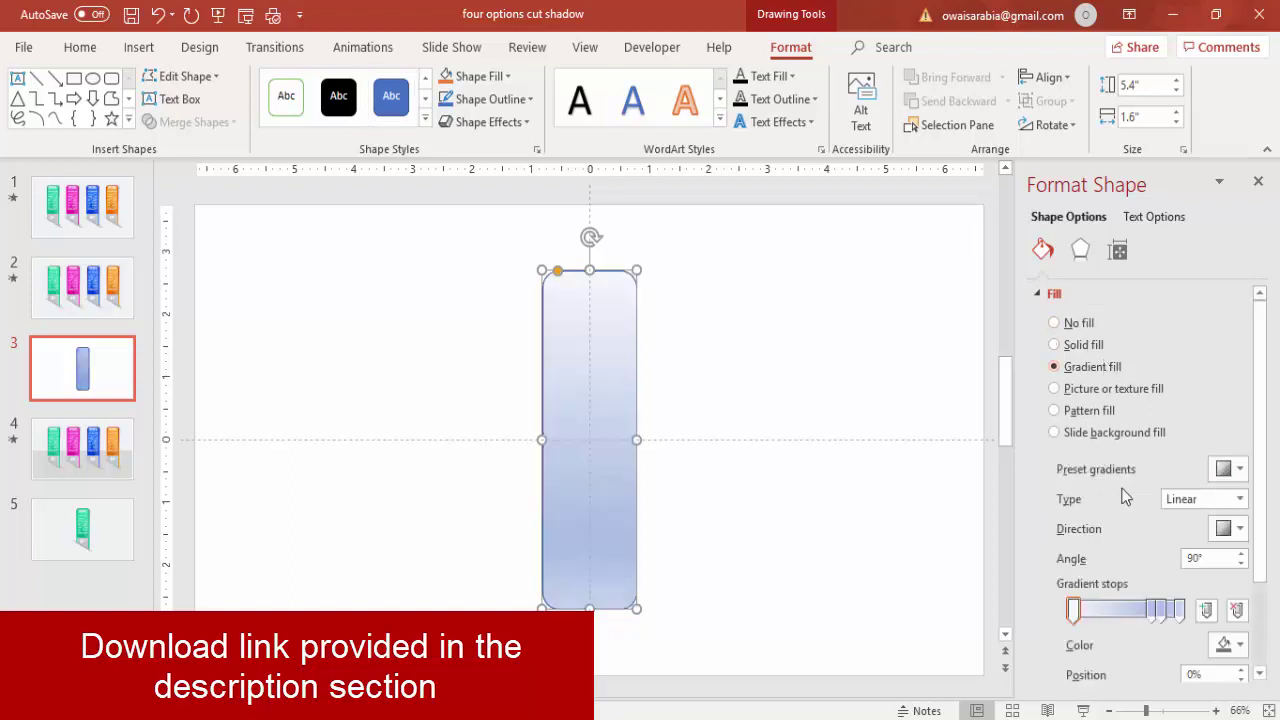
{"action": "left_click", "coordinate": [1160, 610]}
{"action": "left_click", "coordinate": [1238, 612]}
{"action": "left_click", "coordinate": [1238, 612]}
{"action": "left_click", "coordinate": [1238, 612]}
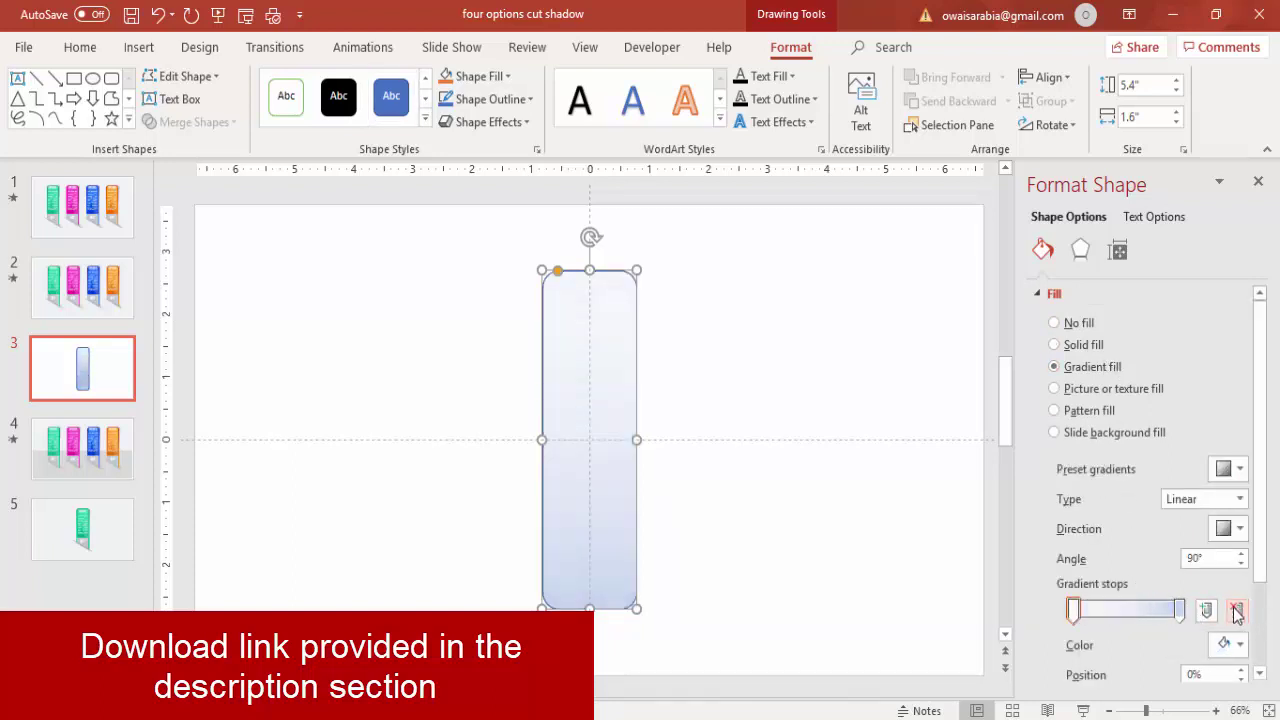
Color the fill gradient's 100% stop dark teal from the standard colors
{"action": "left_click", "coordinate": [1180, 610]}
{"action": "left_click", "coordinate": [1226, 646]}
{"action": "left_click", "coordinate": [1173, 605]}
{"action": "left_click", "coordinate": [537, 196]}
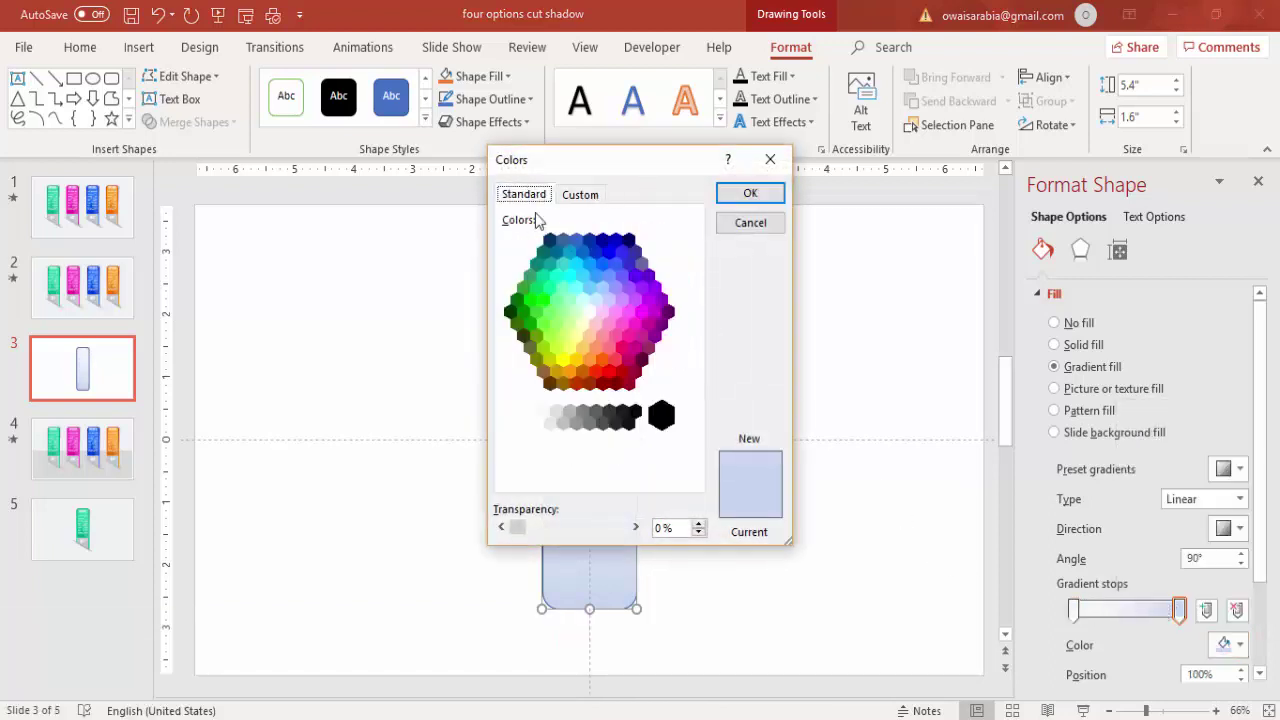
{"action": "left_click", "coordinate": [542, 252]}
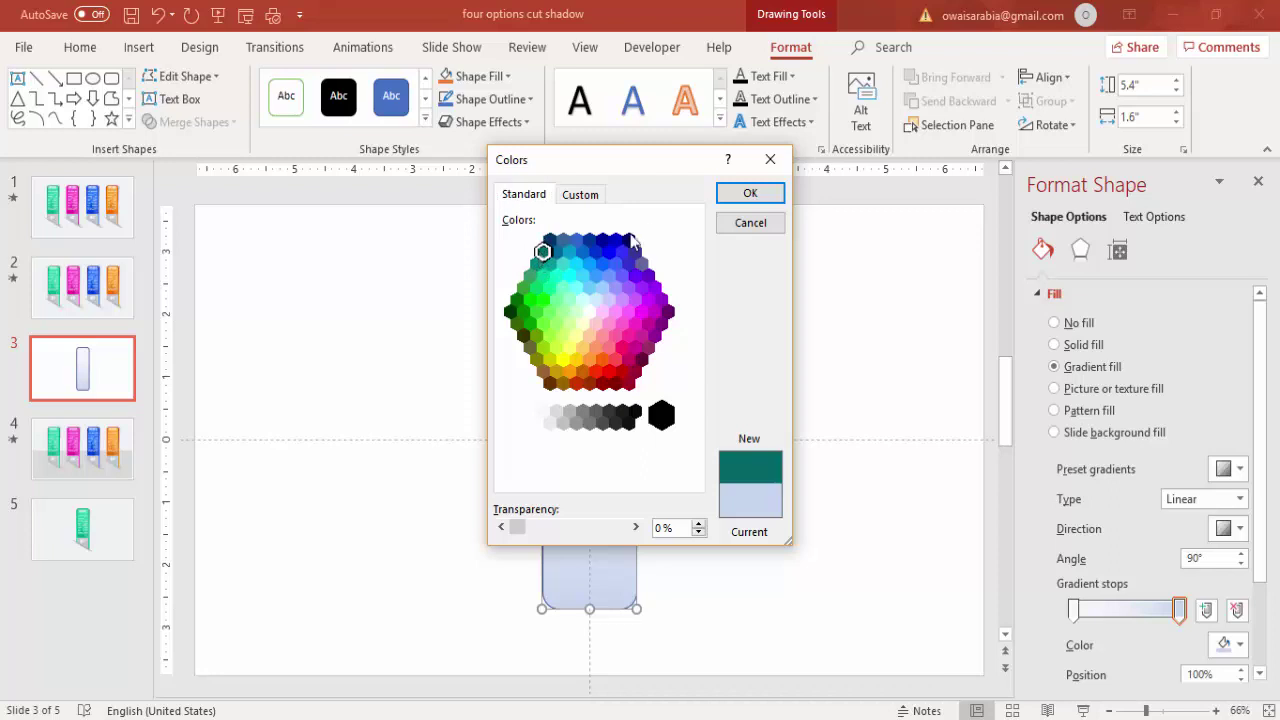
{"action": "left_click", "coordinate": [750, 194]}
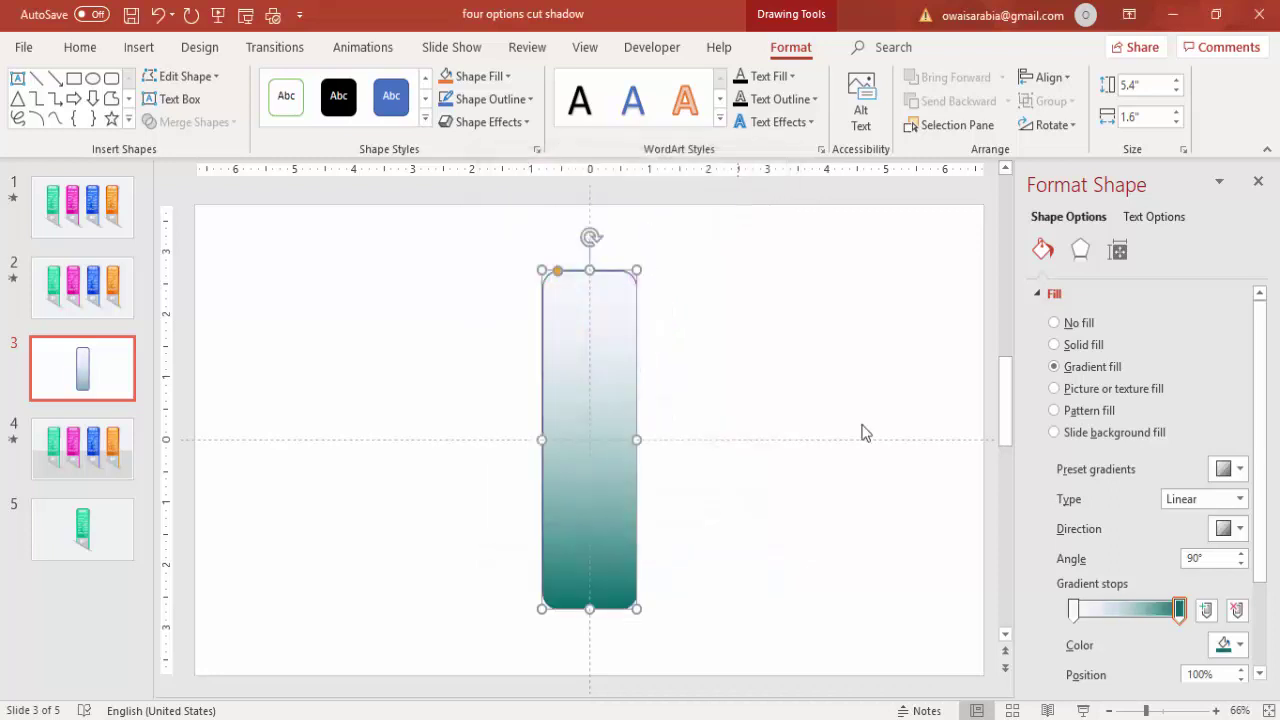
Color the fill gradient's 0% stop bright green from the standard colors
{"action": "left_click", "coordinate": [1073, 609]}
{"action": "left_click", "coordinate": [1230, 645]}
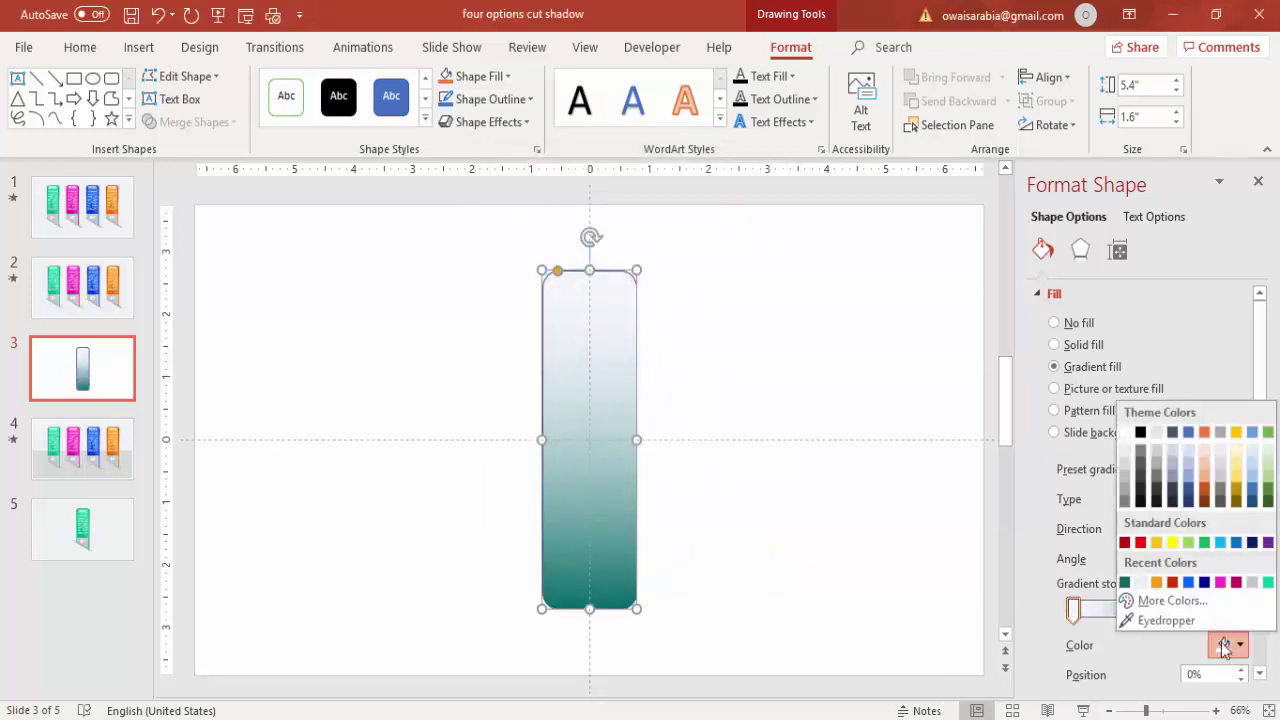
{"action": "left_click", "coordinate": [1172, 601]}
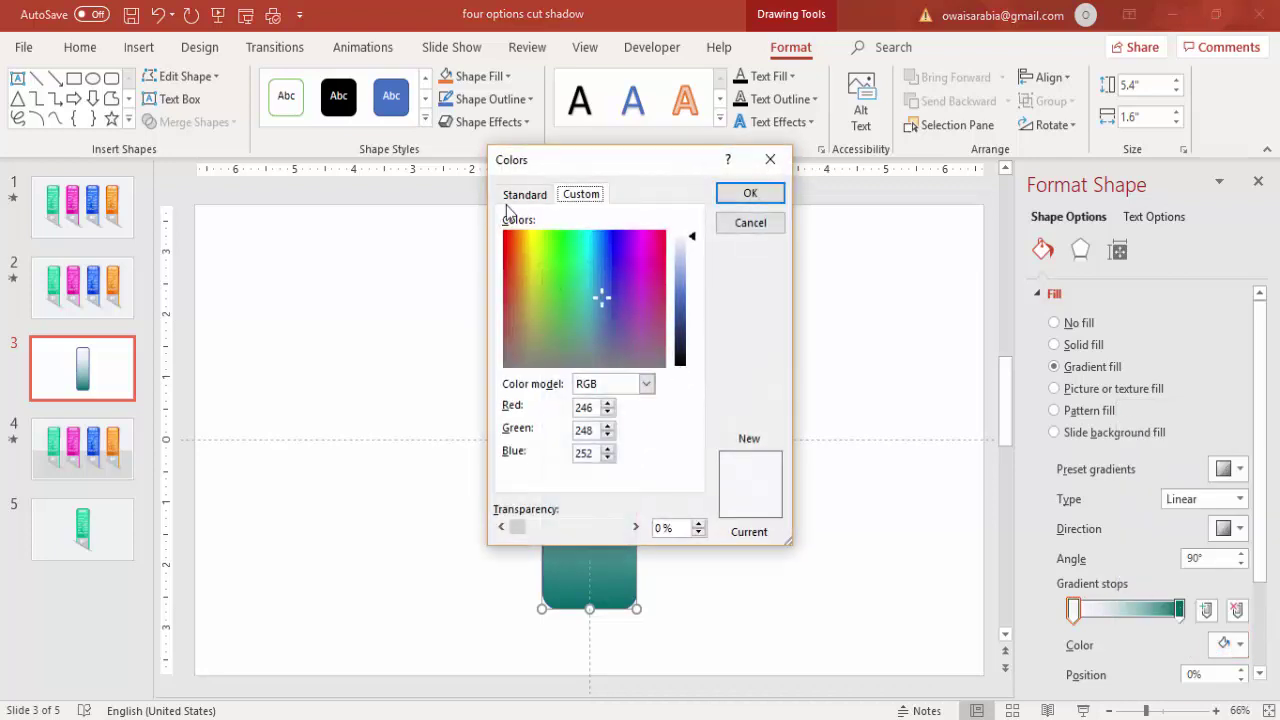
{"action": "left_click", "coordinate": [522, 195]}
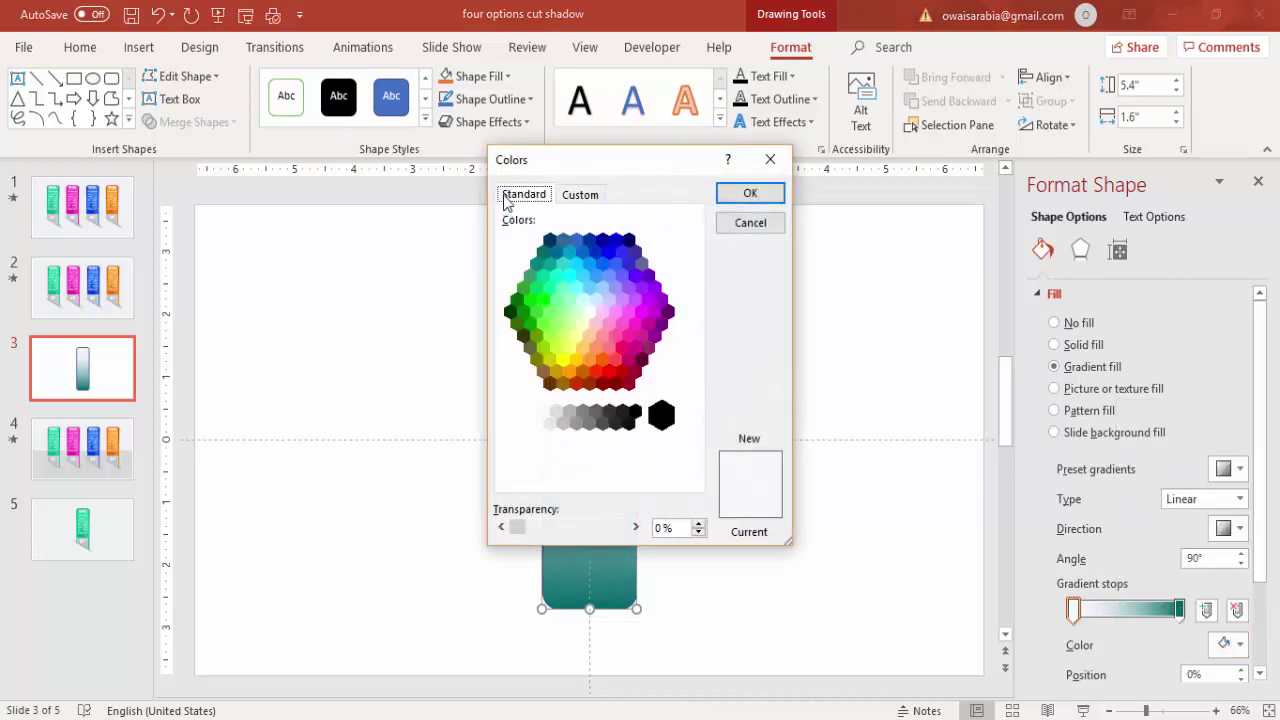
{"action": "left_click", "coordinate": [544, 276]}
{"action": "left_click", "coordinate": [736, 198]}
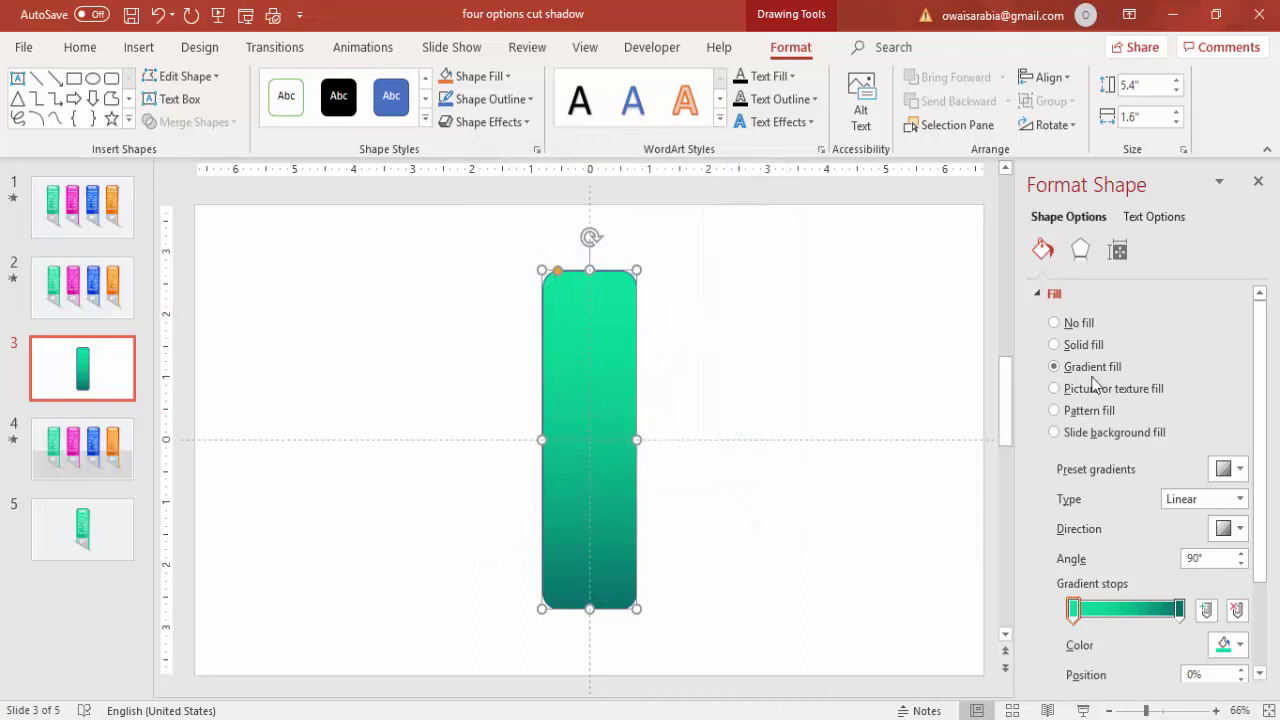
Give the rectangle's outline a gradient line and remove its middle stops, keeping only the two end stops
{"action": "left_click", "coordinate": [1056, 294]}
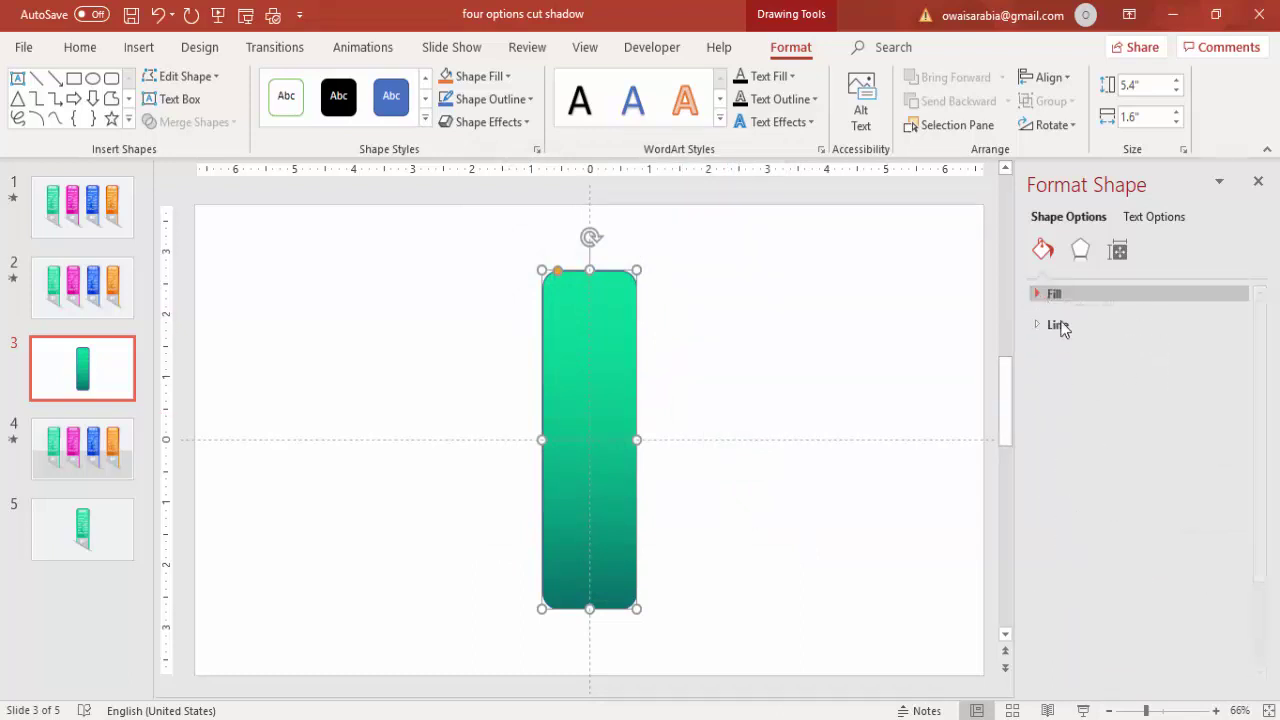
{"action": "left_click", "coordinate": [1040, 320]}
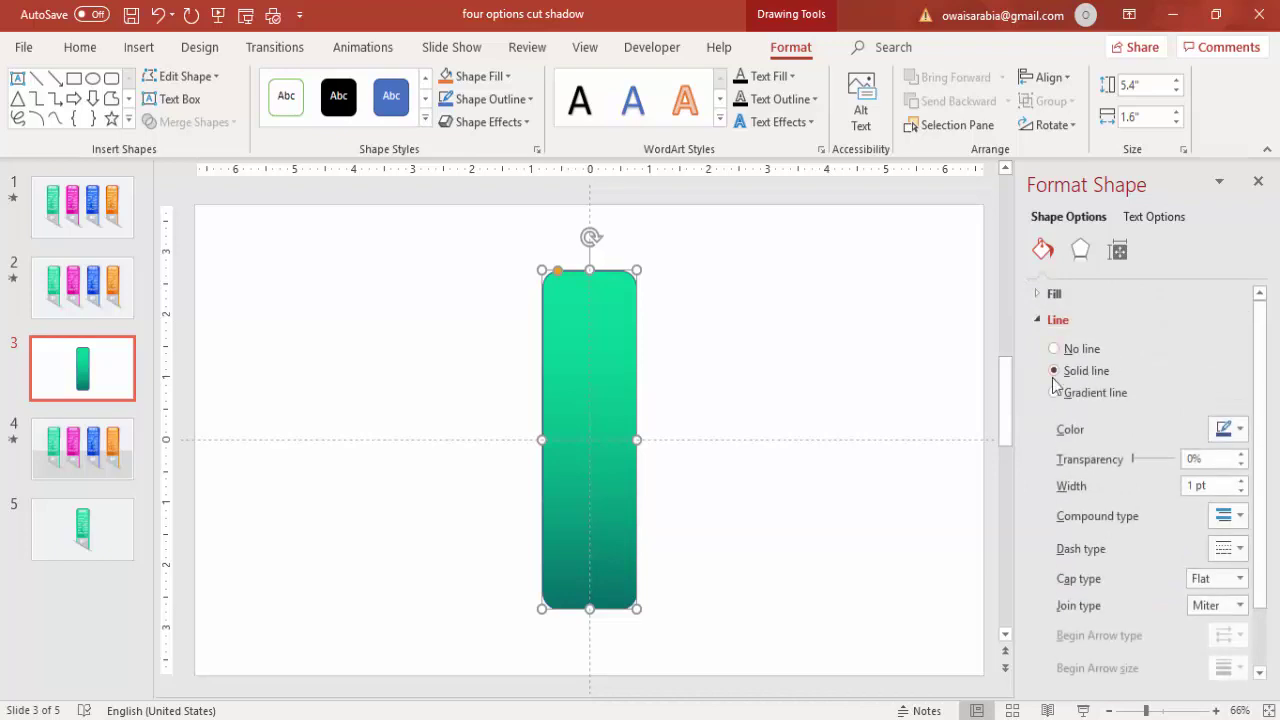
{"action": "left_click", "coordinate": [1093, 392]}
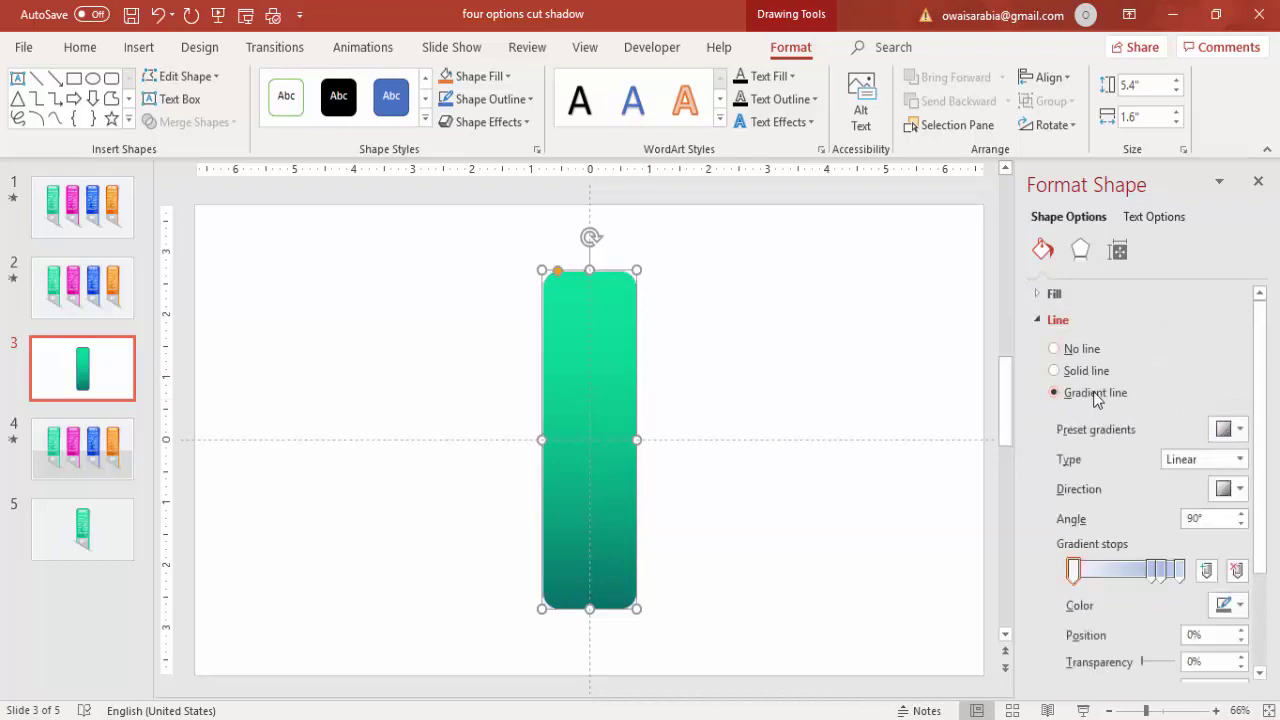
{"action": "left_click", "coordinate": [1162, 570]}
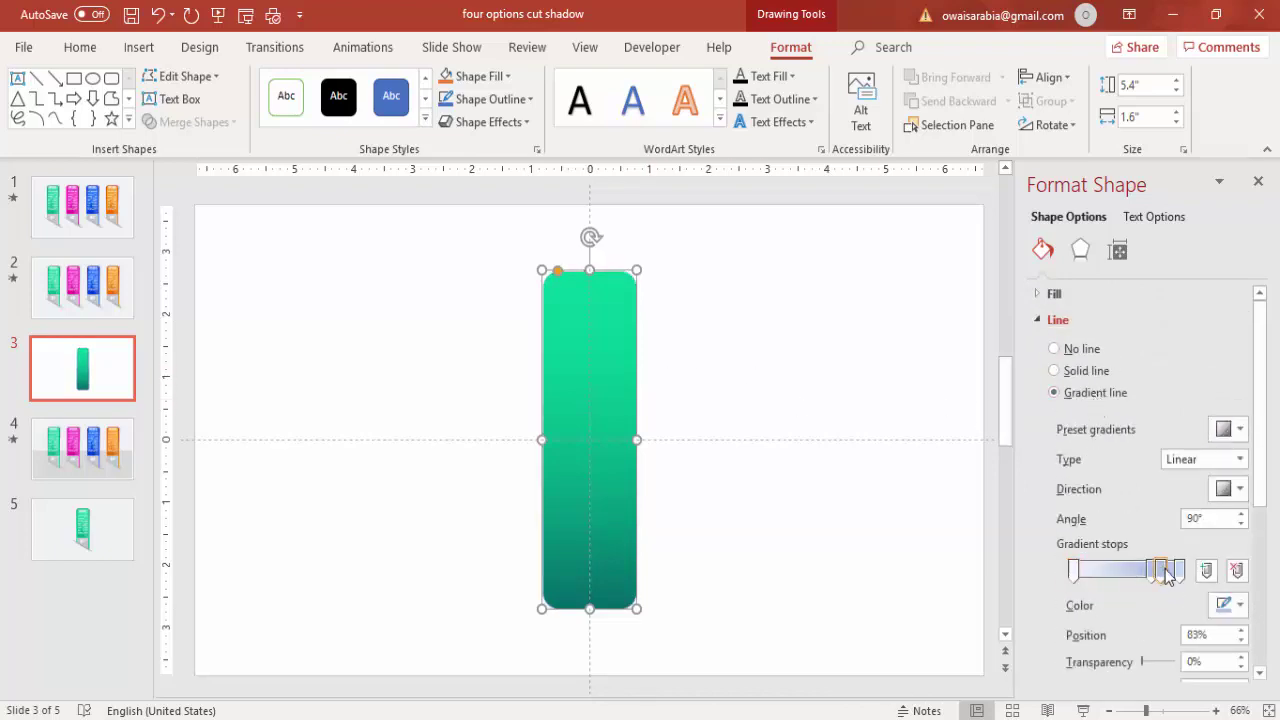
{"action": "left_click", "coordinate": [1234, 570]}
{"action": "left_click", "coordinate": [1233, 570]}
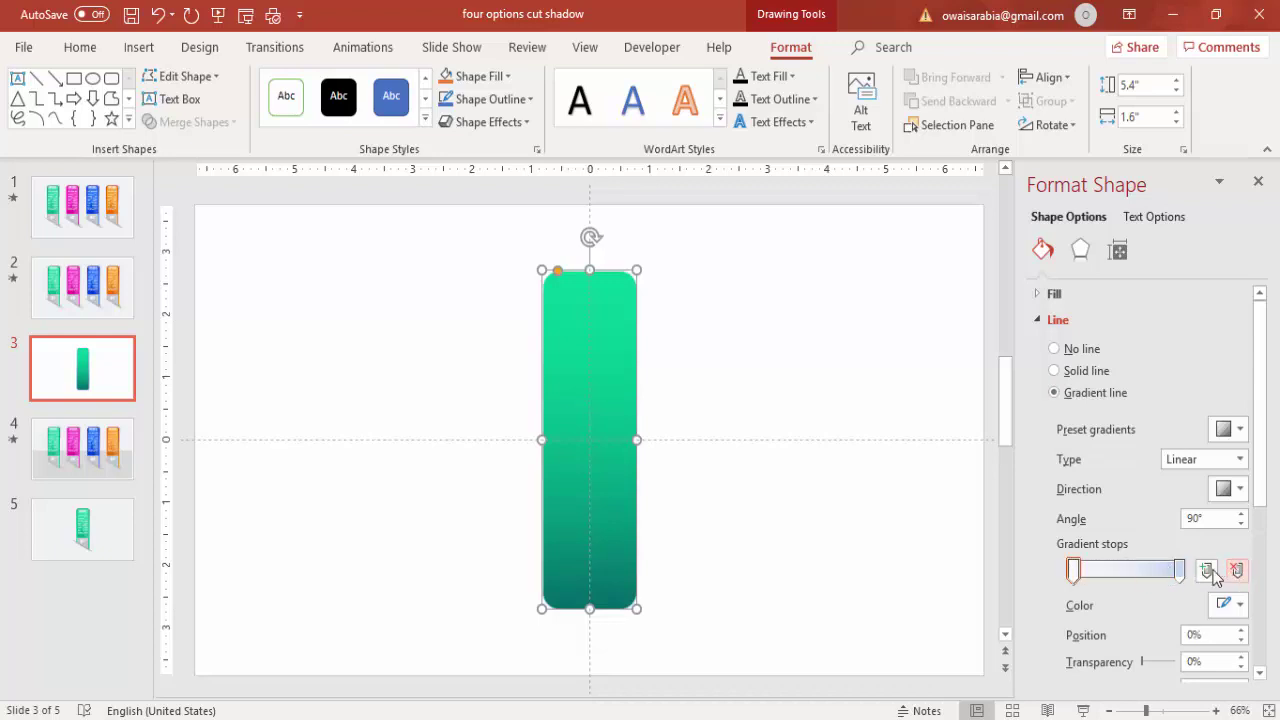
Color the outline gradient's 100% stop dark teal and its 0% stop bright green, using the recent colors
{"action": "left_click", "coordinate": [1180, 570]}
{"action": "left_click", "coordinate": [1228, 604]}
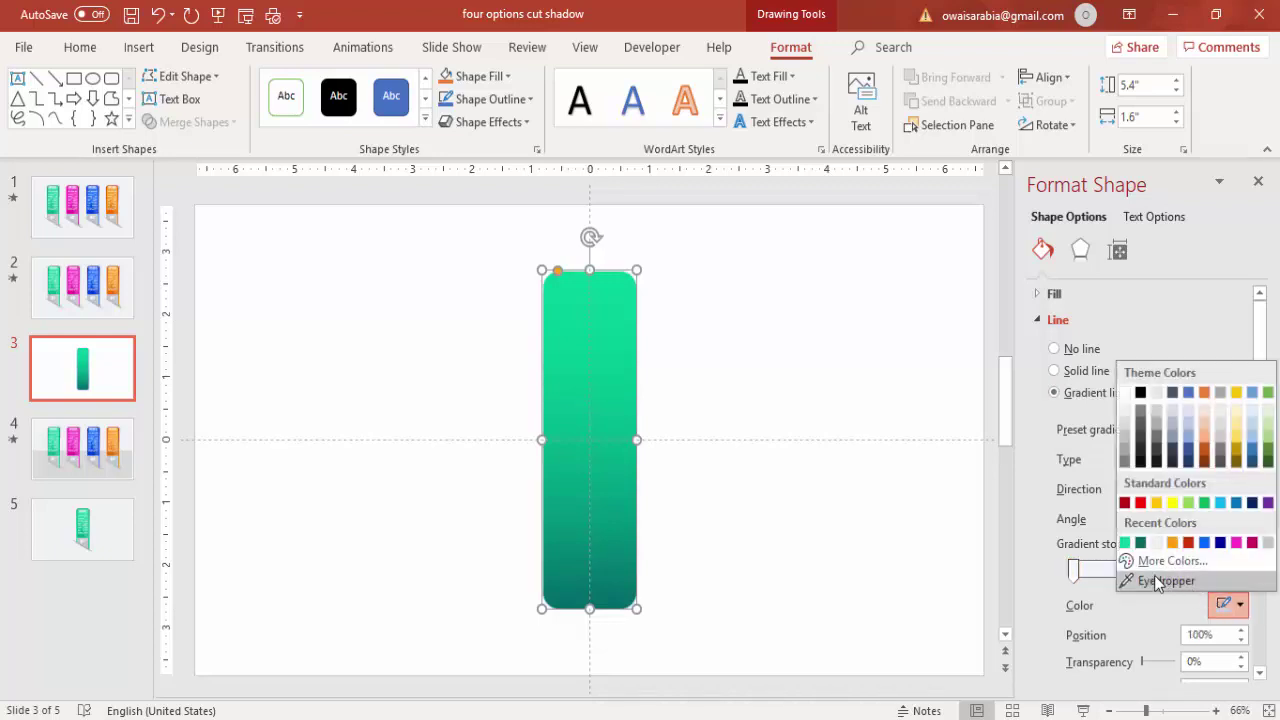
{"action": "left_click", "coordinate": [1140, 542]}
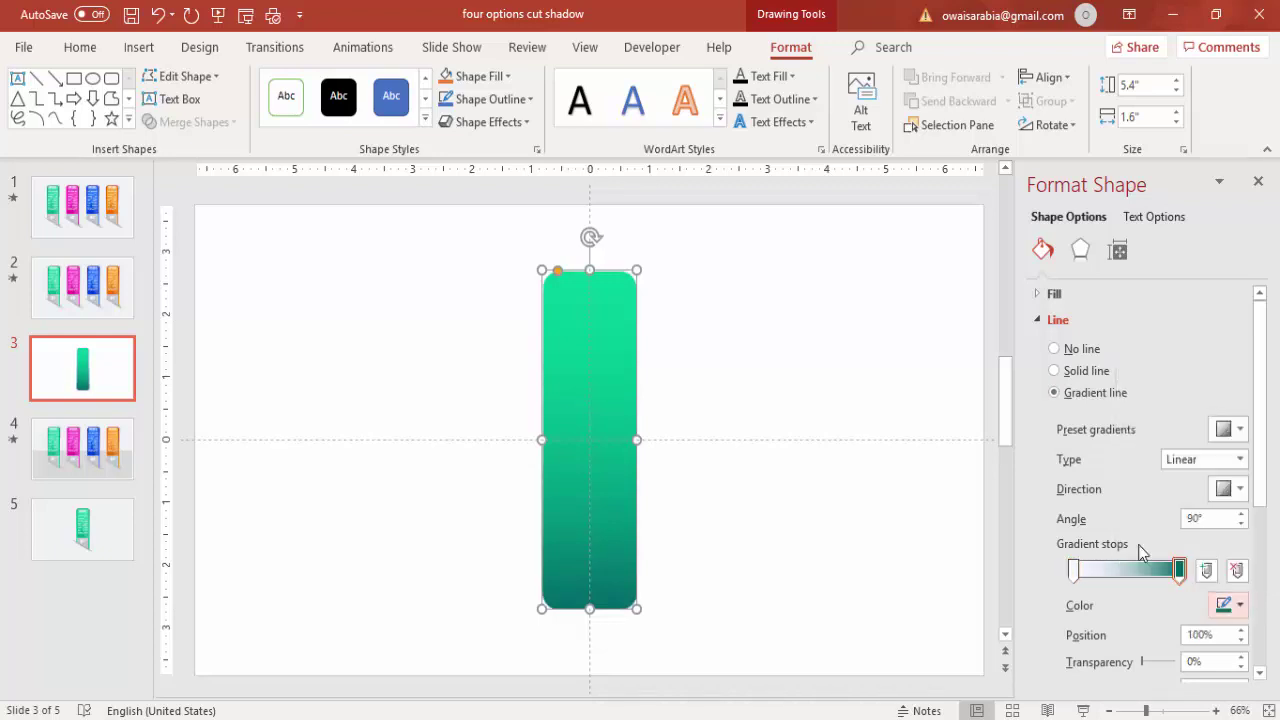
{"action": "left_click", "coordinate": [1076, 571]}
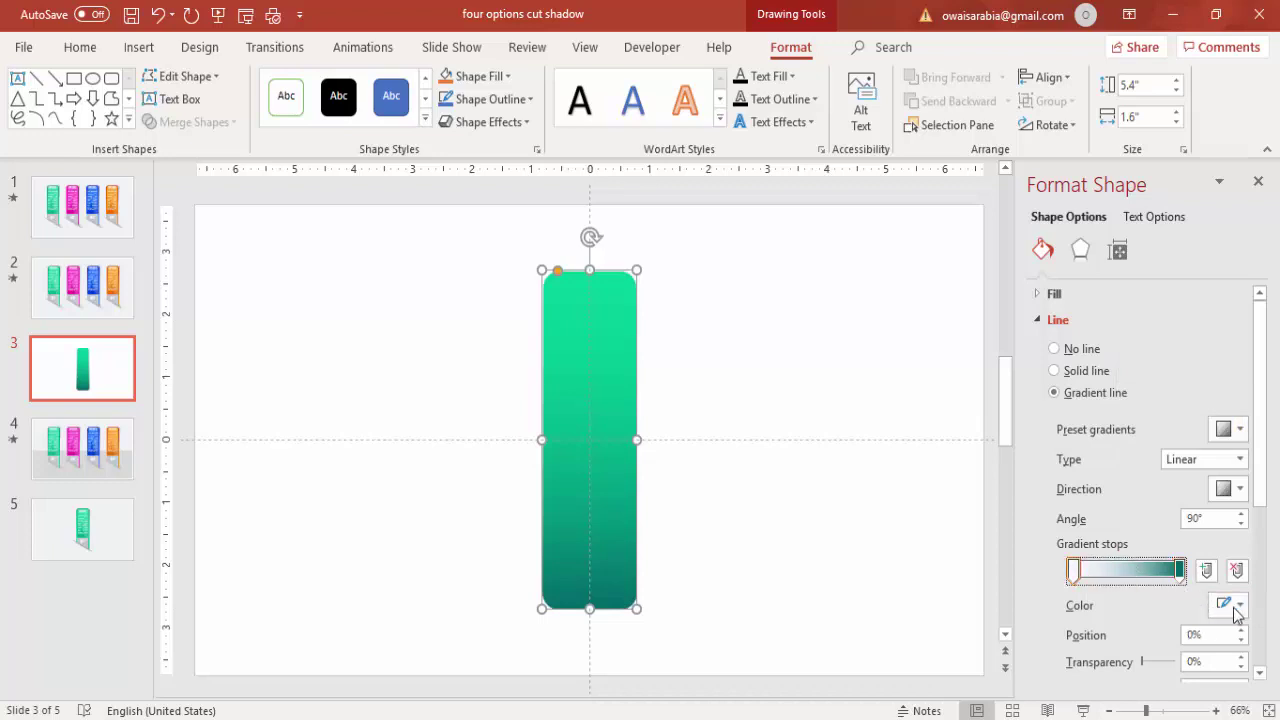
{"action": "left_click", "coordinate": [1229, 605]}
{"action": "left_click", "coordinate": [1140, 543]}
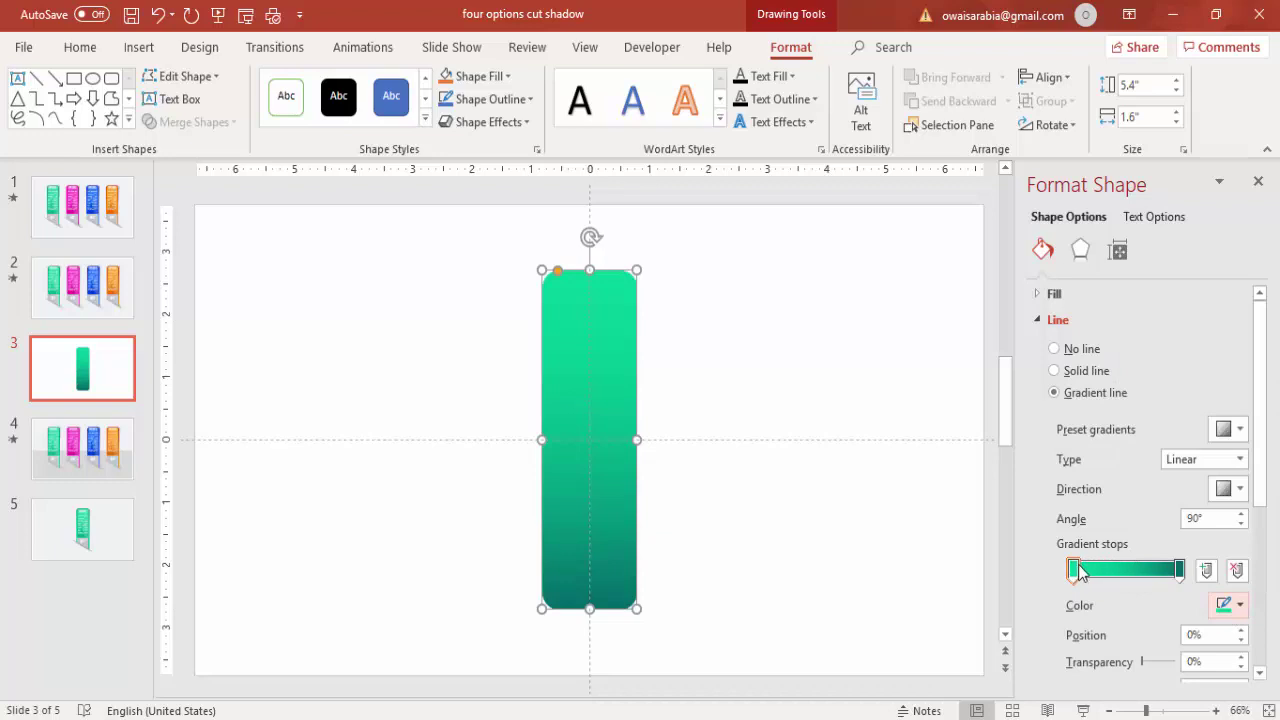
Reverse the outline gradient so it runs linearly upward at 270°, opposite to the fill, and deselect the shape
{"action": "left_click", "coordinate": [1205, 519]}
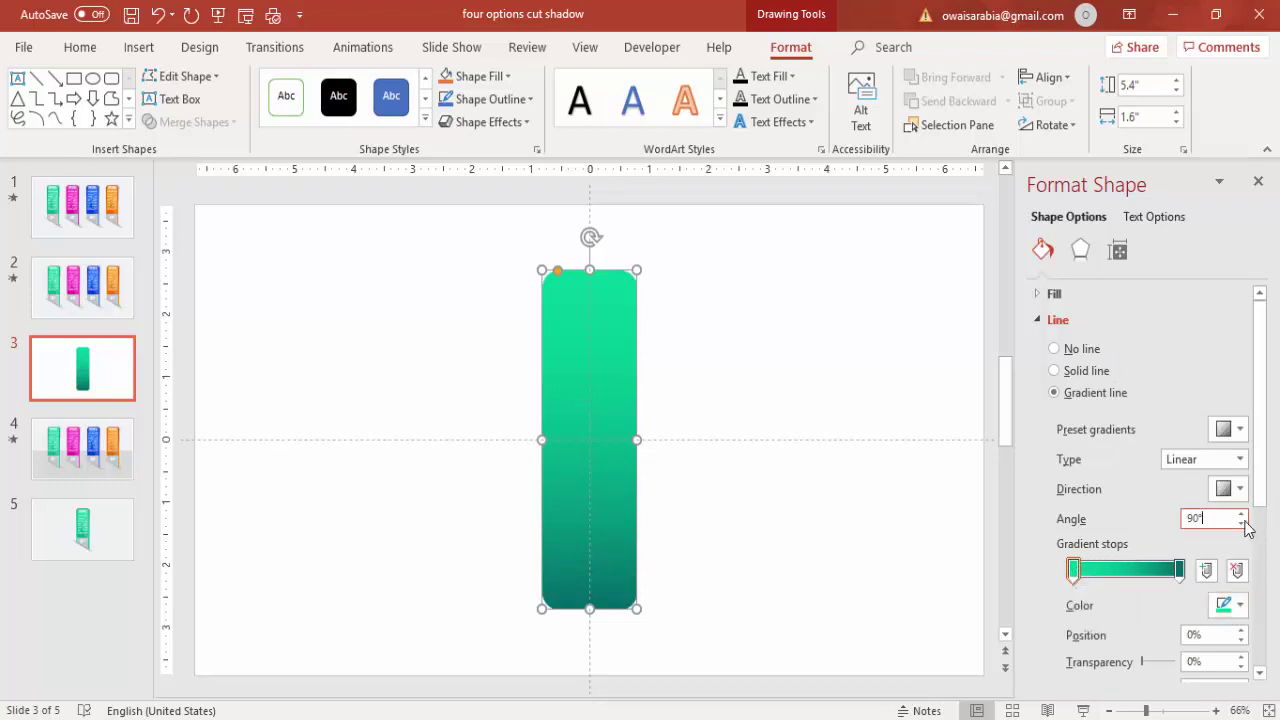
{"action": "left_click", "coordinate": [1240, 489]}
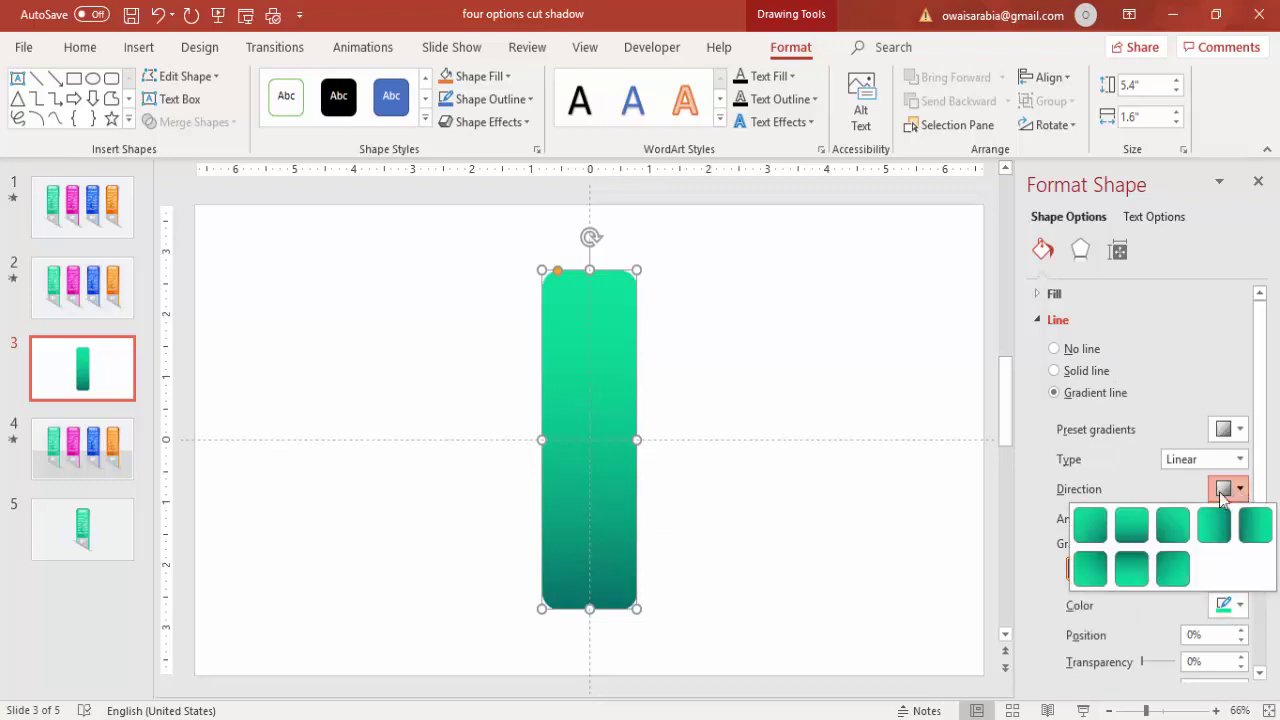
{"action": "left_click", "coordinate": [1131, 567]}
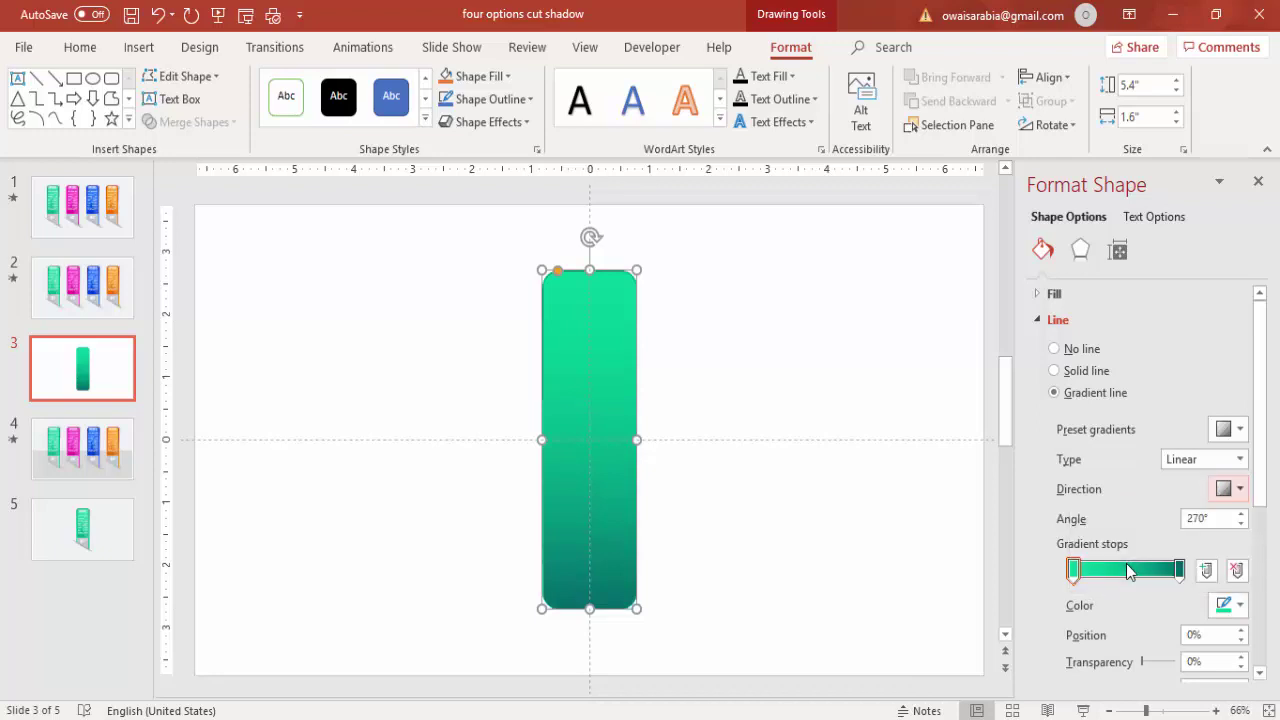
{"action": "left_click", "coordinate": [811, 358]}
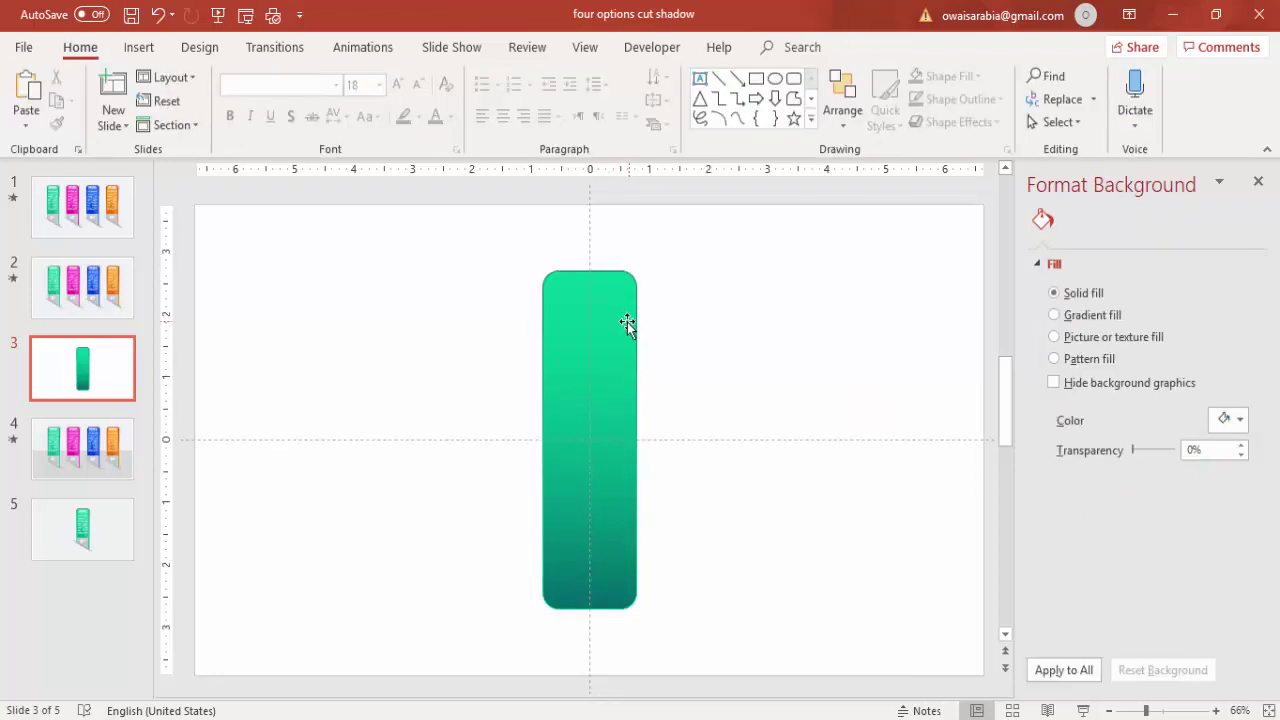
{"action": "left_click", "coordinate": [630, 317]}
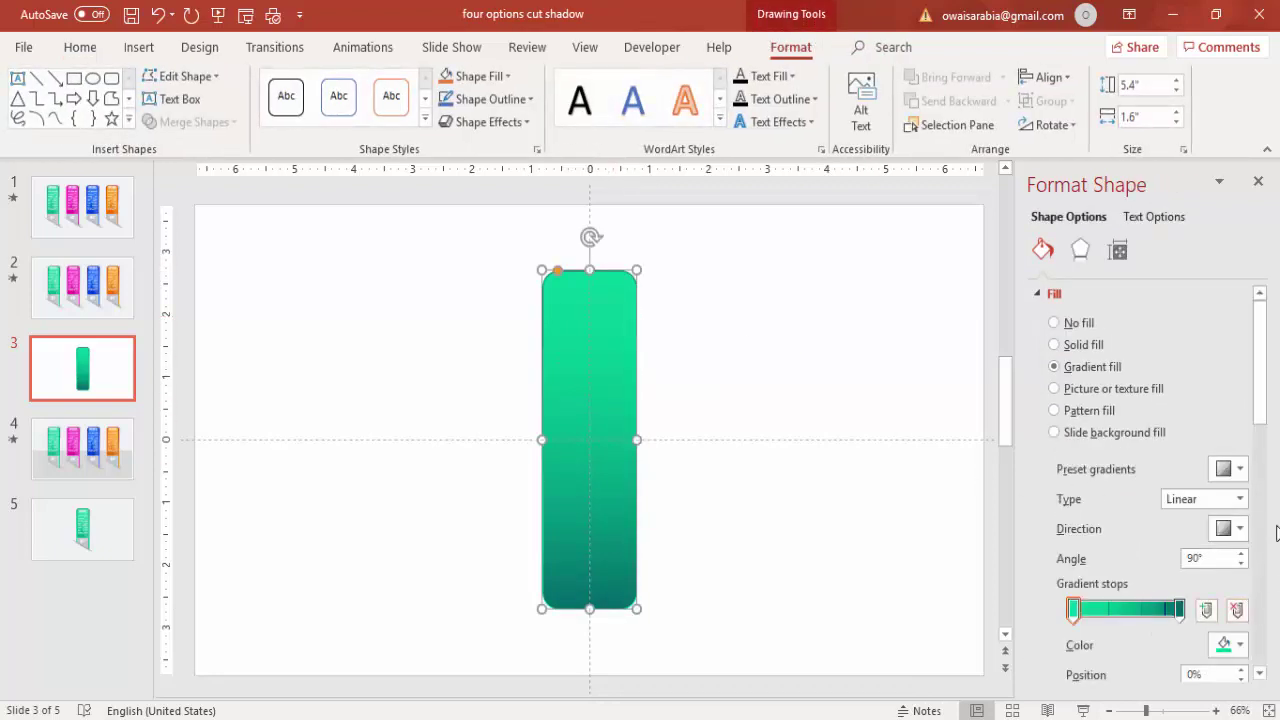
{"action": "scroll", "coordinate": [1250, 490], "scroll_direction": "down", "scroll_amount": 8}
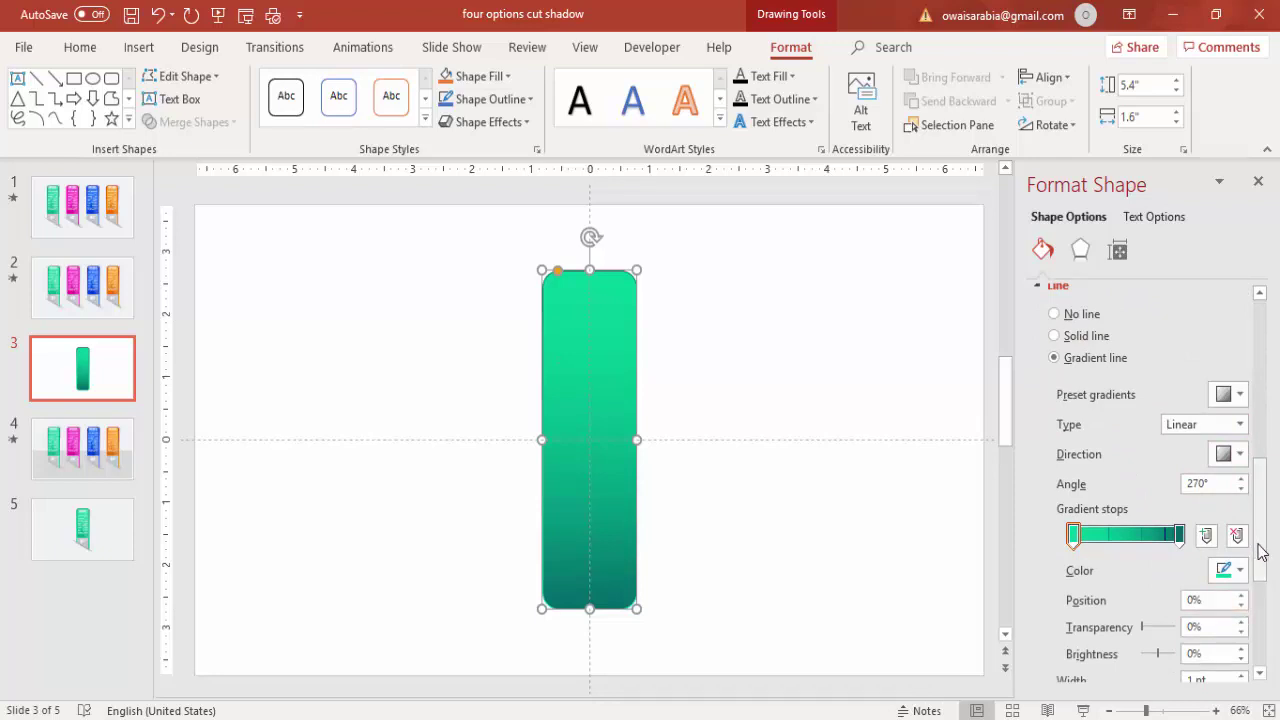
{"action": "mouse_move", "coordinate": [1260, 551]}
{"action": "left_mouse_down"}
{"action": "mouse_move", "coordinate": [1262, 591]}
{"action": "mouse_move", "coordinate": [1261, 565]}
{"action": "left_mouse_up"}
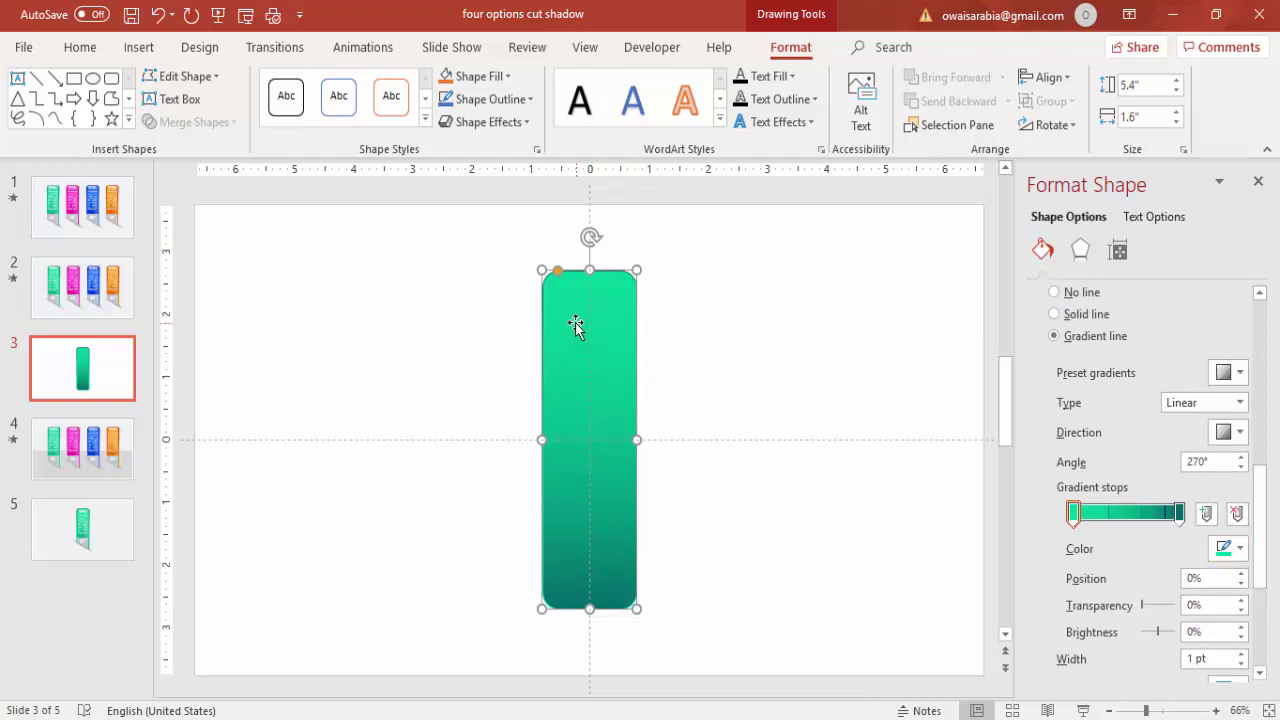
Apply a heavier outline weight to the green rounded rectangle
{"action": "left_click", "coordinate": [499, 102]}
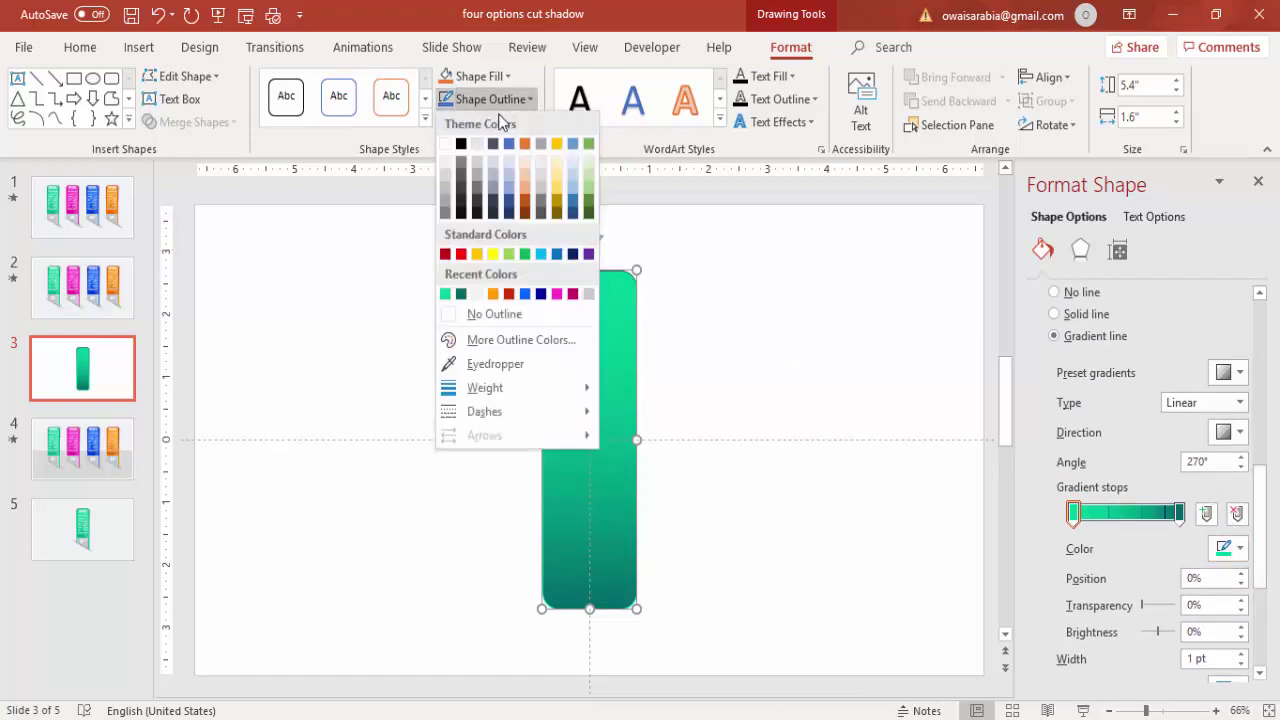
{"action": "mouse_move", "coordinate": [543, 389]}
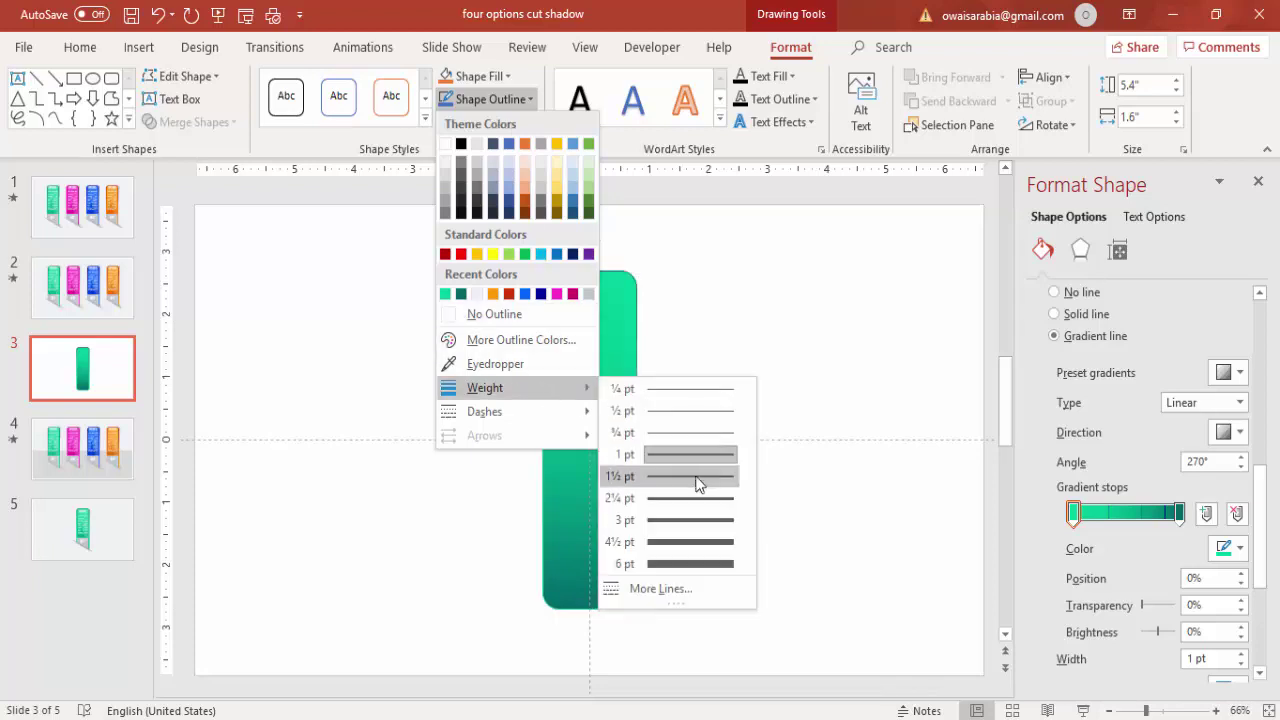
{"action": "left_click", "coordinate": [695, 495]}
{"action": "left_click", "coordinate": [676, 386]}
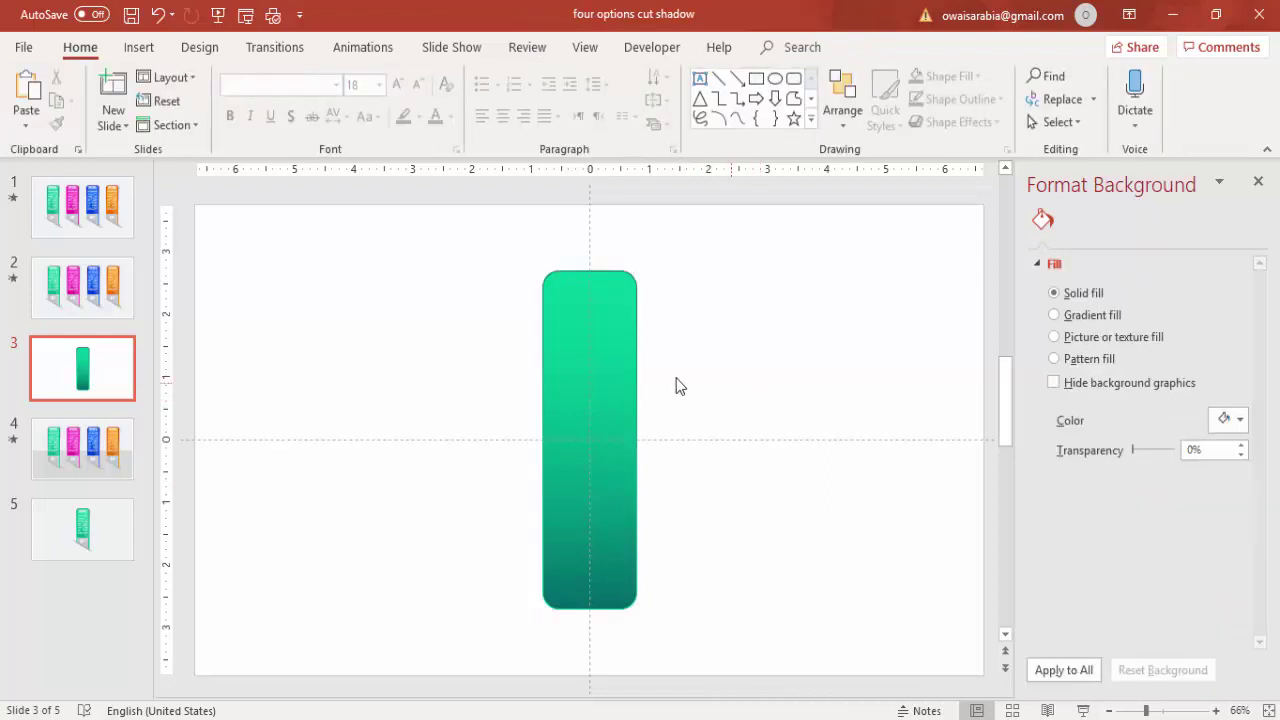
Duplicate the green rounded rectangle and place the copy beside the original, level with it
{"action": "left_click", "coordinate": [603, 272]}
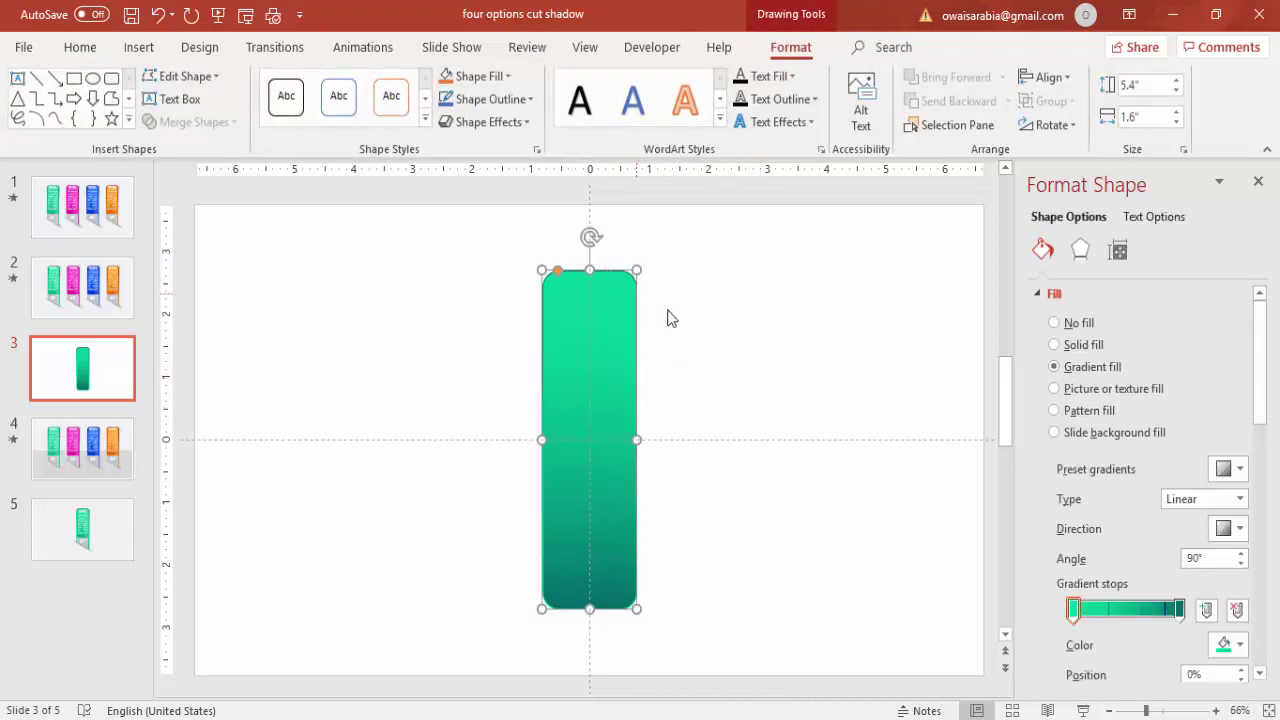
{"action": "key", "text": "ctrl+d"}
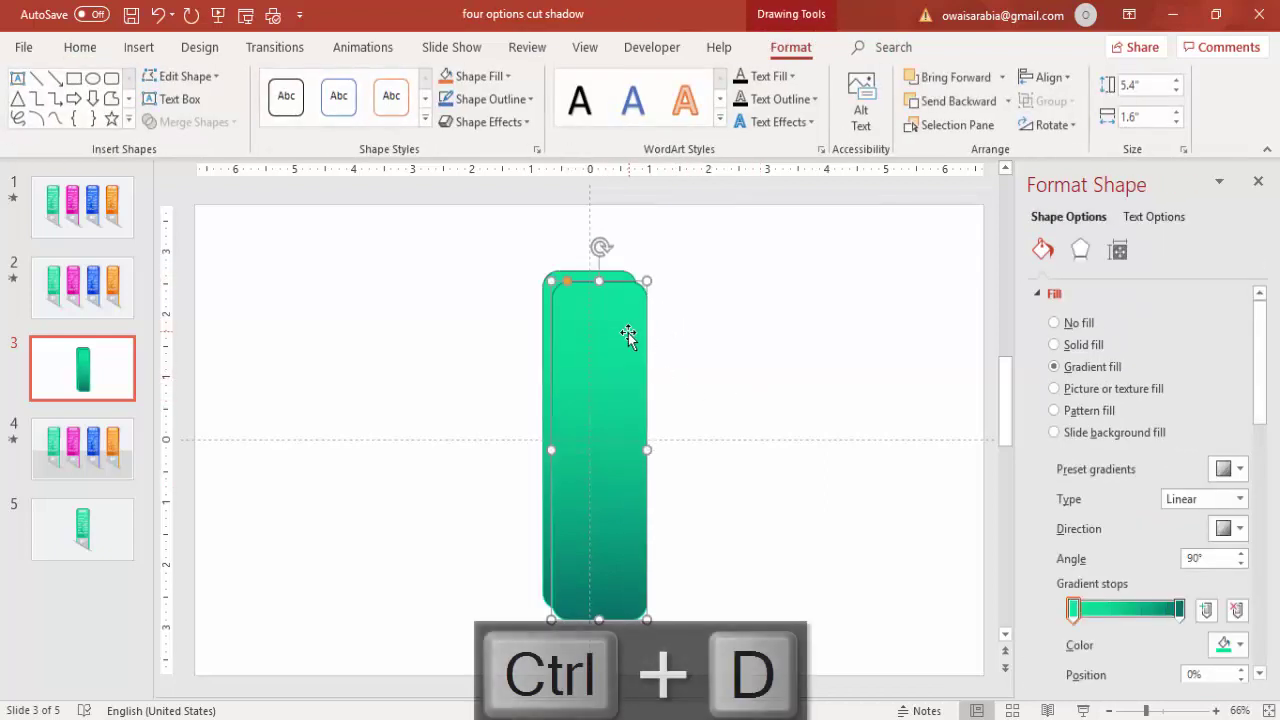
{"action": "left_click_drag", "start_coordinate": [629, 334], "coordinate": [732, 320]}
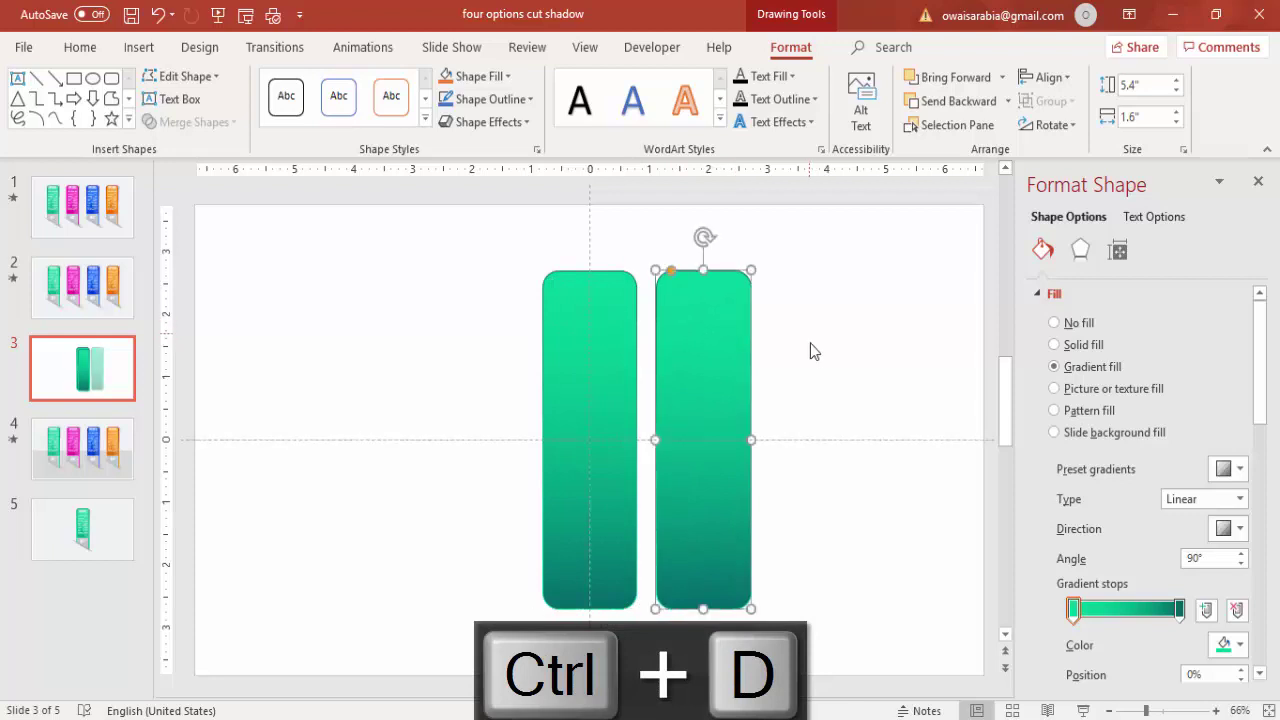
Align the rounded rectangle copy to the slide's center and middle, and remove its outline
{"action": "left_click", "coordinate": [160, 48]}
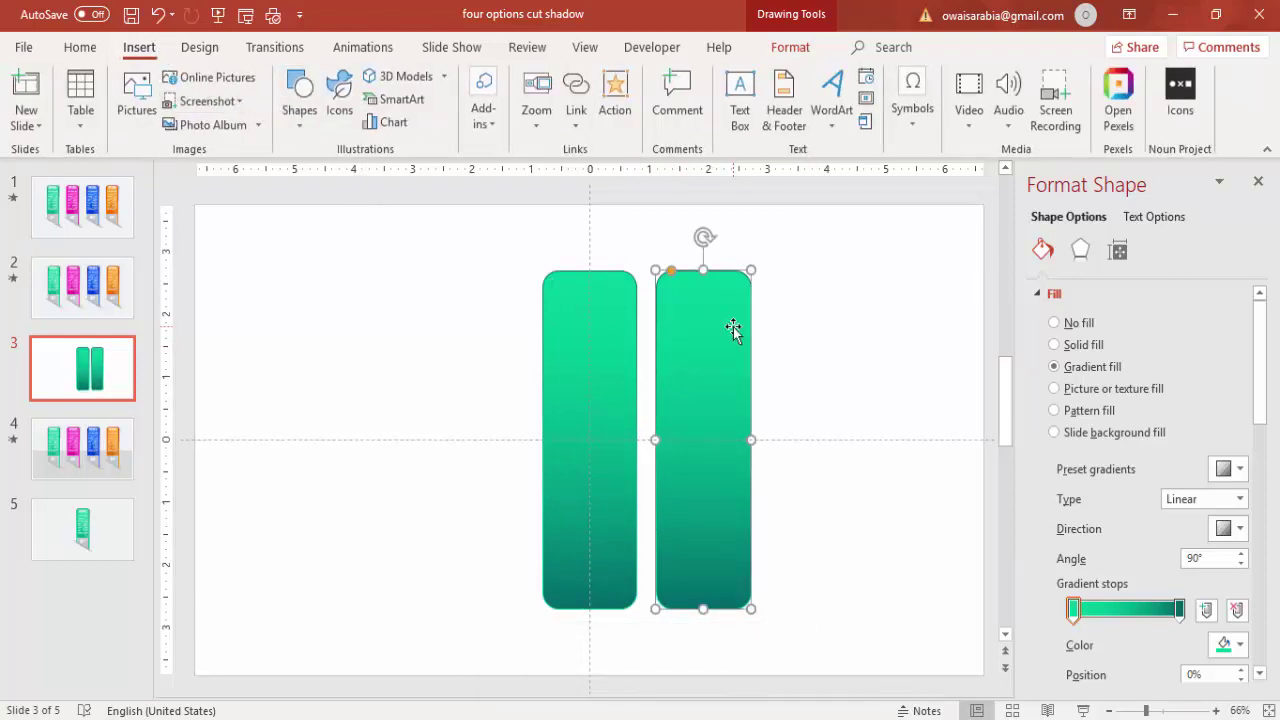
{"action": "left_click", "coordinate": [805, 47]}
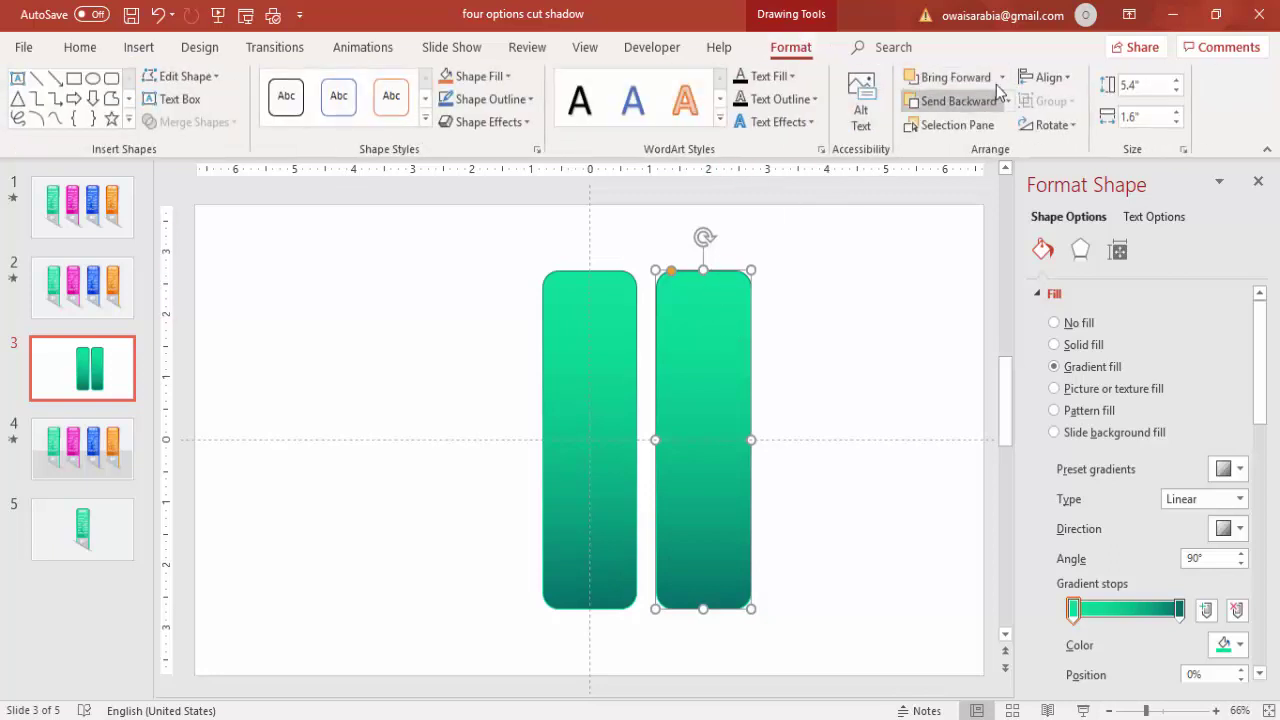
{"action": "left_click", "coordinate": [1047, 77]}
{"action": "left_click", "coordinate": [1048, 125]}
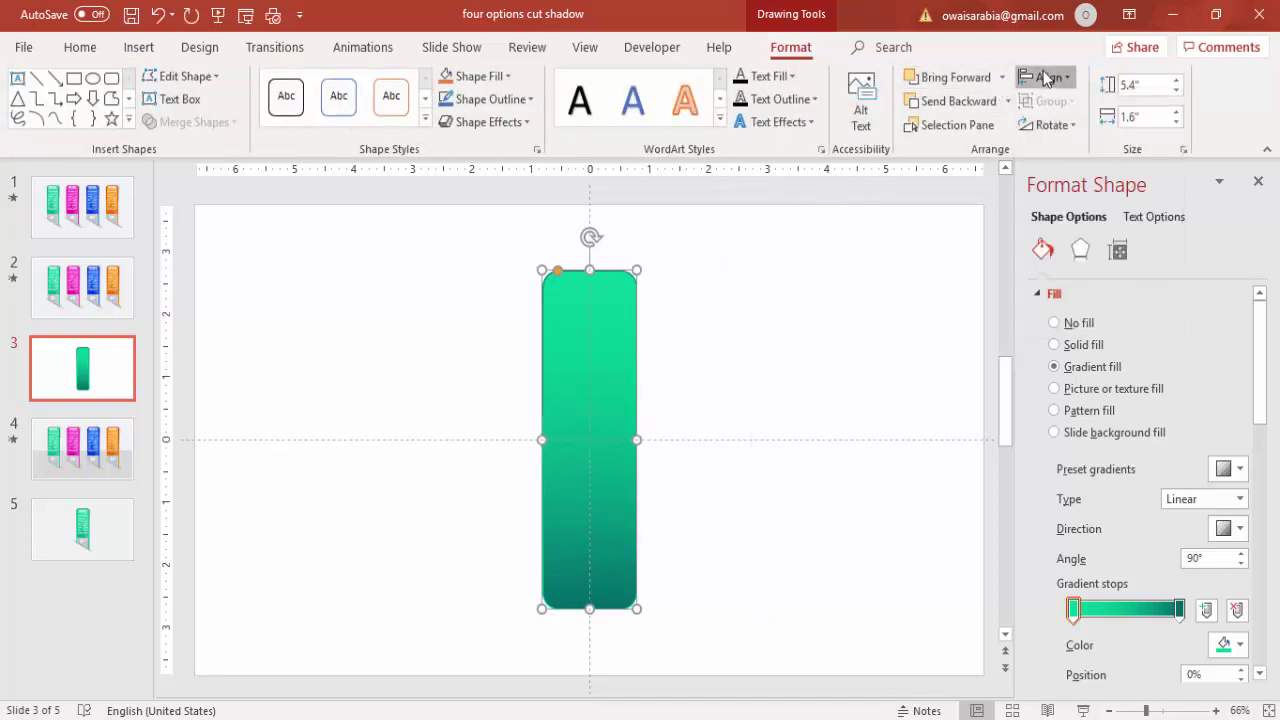
{"action": "left_click", "coordinate": [1044, 78]}
{"action": "left_click", "coordinate": [1062, 197]}
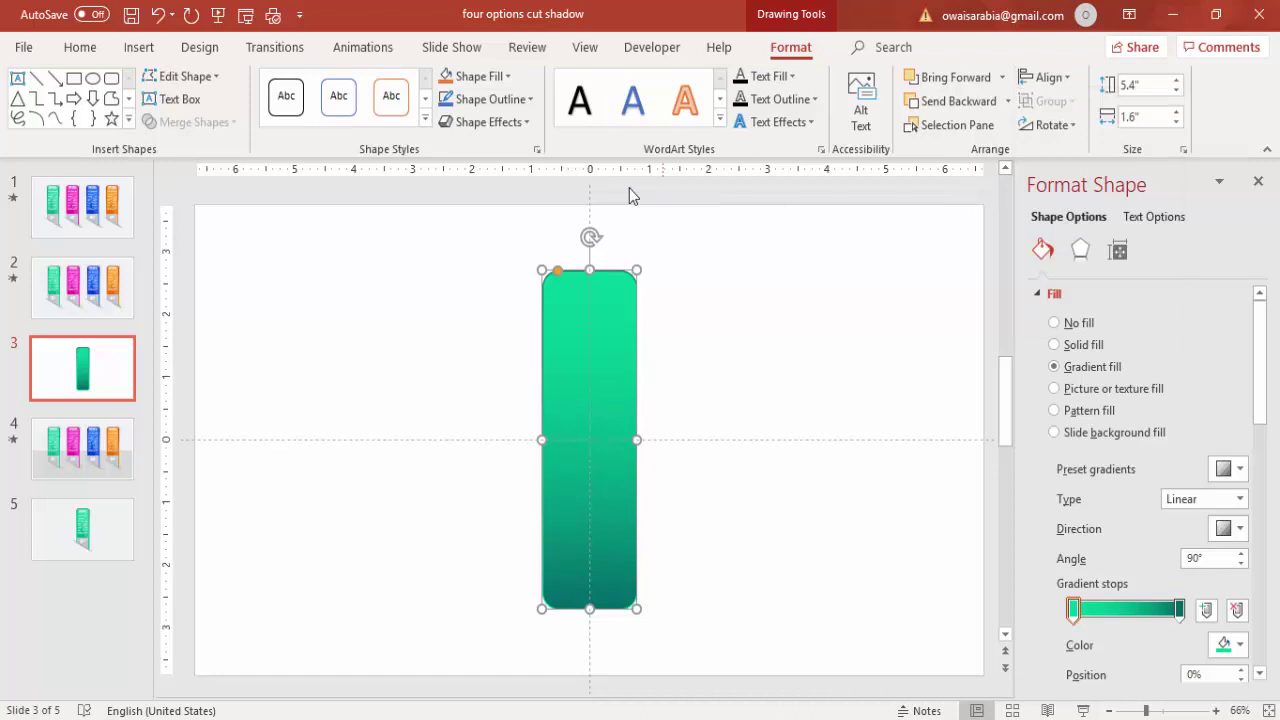
{"action": "left_click", "coordinate": [510, 100]}
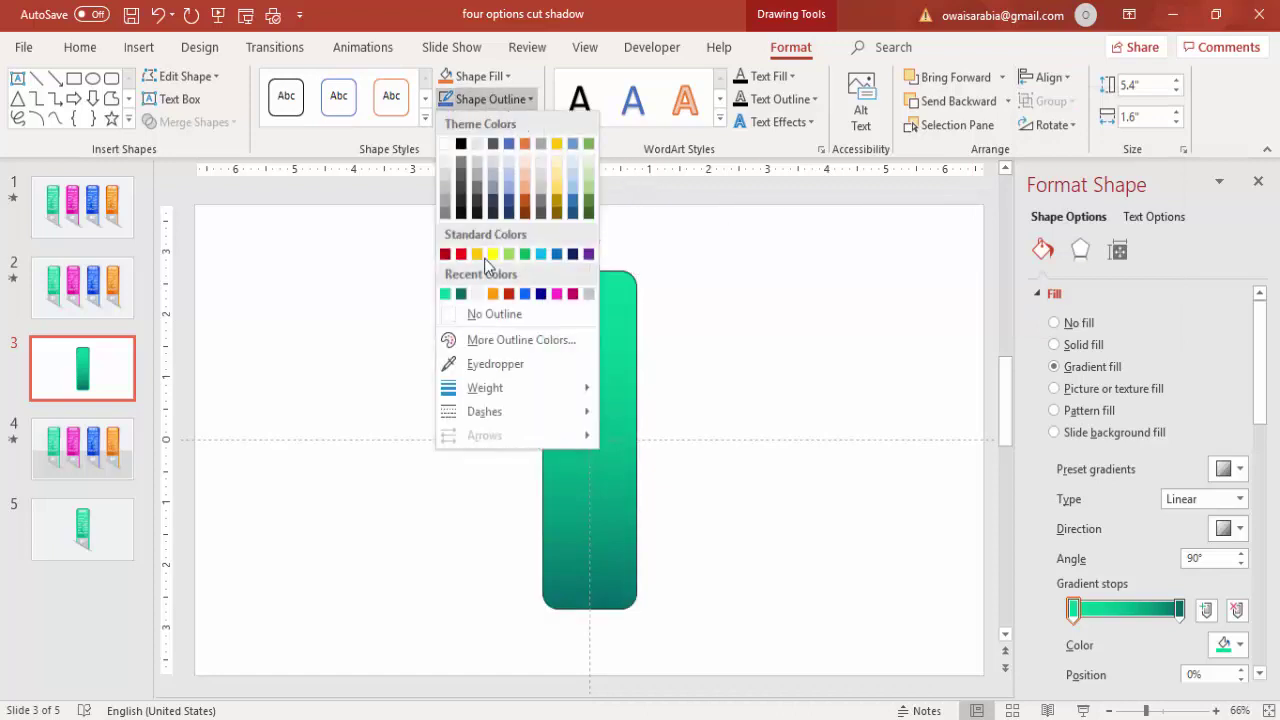
{"action": "left_click", "coordinate": [494, 313]}
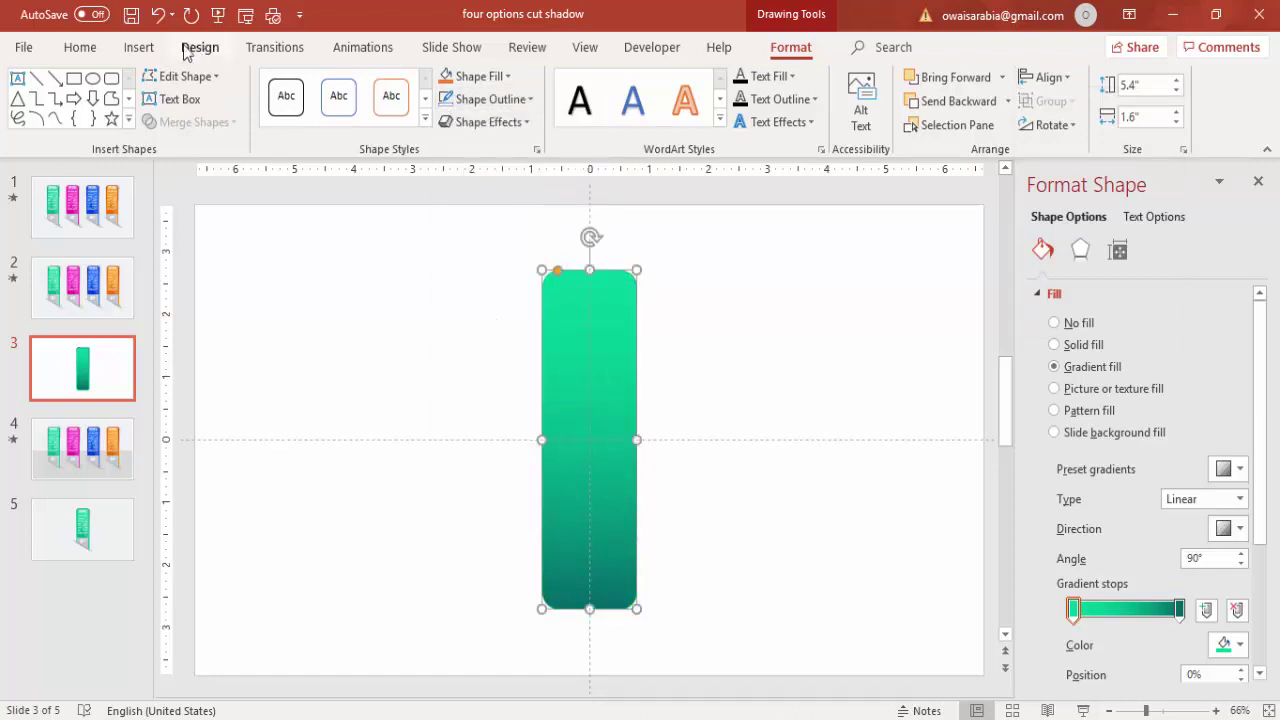
Draw a wide rectangle over the upper part of the green banner, leaving only its lower end uncovered
{"action": "left_click", "coordinate": [137, 47]}
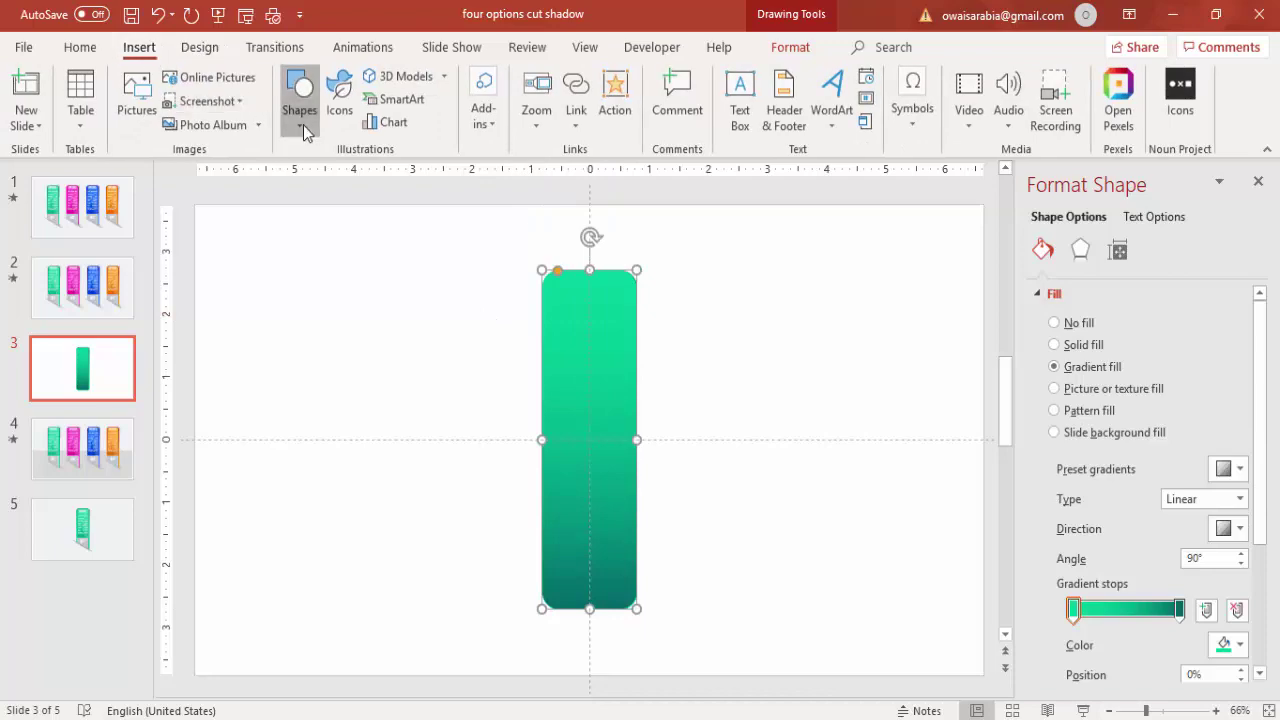
{"action": "left_click", "coordinate": [303, 125]}
{"action": "left_click", "coordinate": [349, 175]}
{"action": "left_click_drag", "start_coordinate": [431, 234], "coordinate": [743, 522]}
{"action": "left_click_drag", "start_coordinate": [585, 522], "coordinate": [585, 516]}
Subtract the blue rectangle from the outline-free green copy so only its lower section is kept in place
{"action": "left_click", "coordinate": [601, 530]}
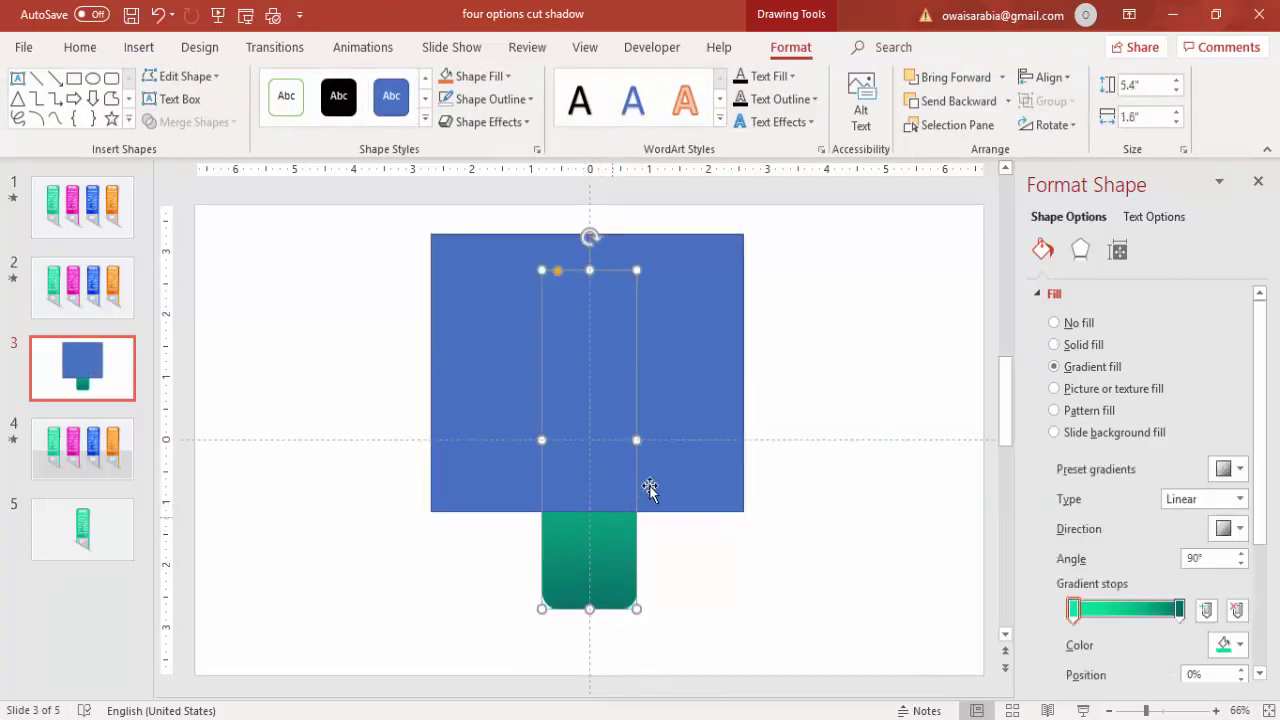
{"action": "left_click", "coordinate": [693, 341], "text": "shift"}
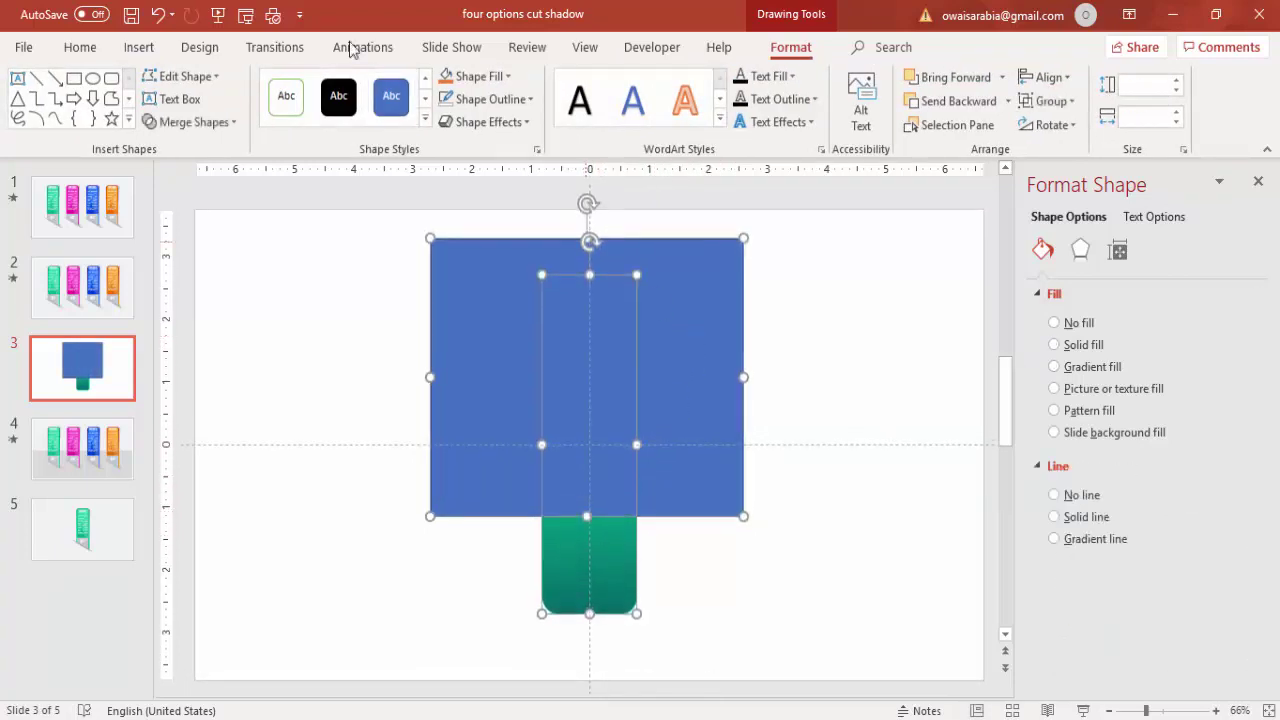
{"action": "left_click", "coordinate": [205, 122]}
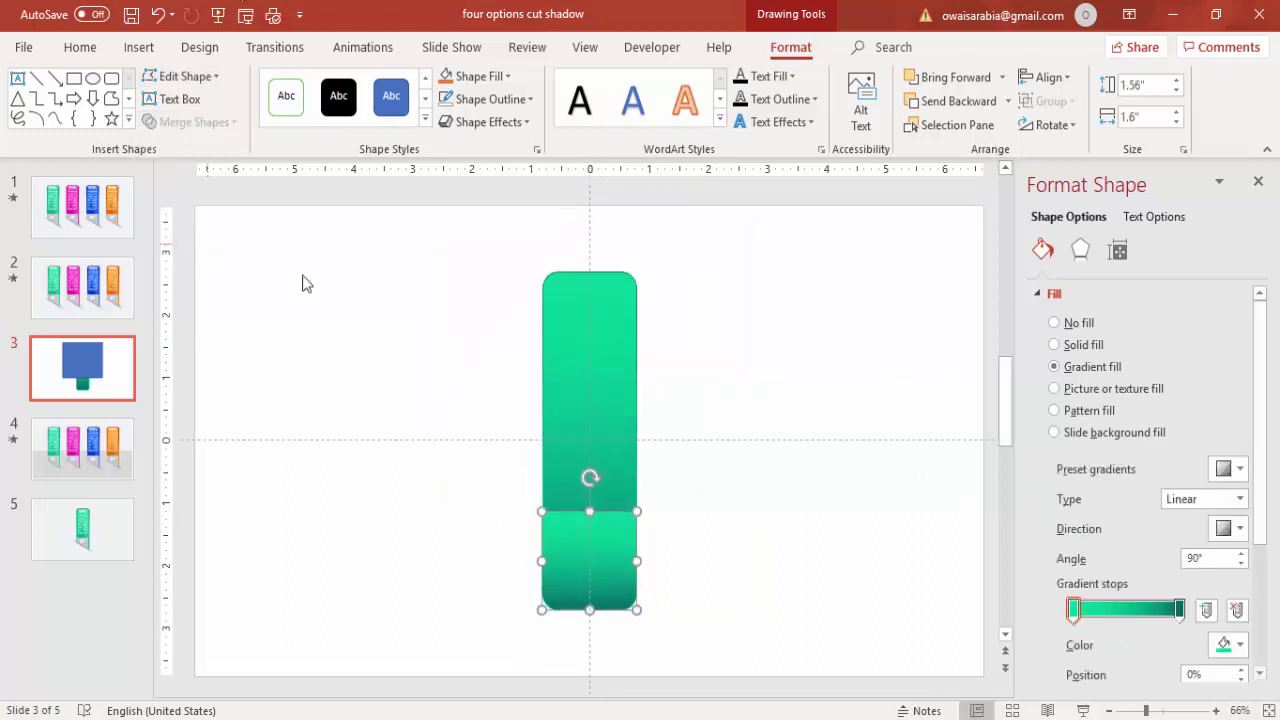
{"action": "left_click_drag", "start_coordinate": [600, 531], "coordinate": [757, 511]}
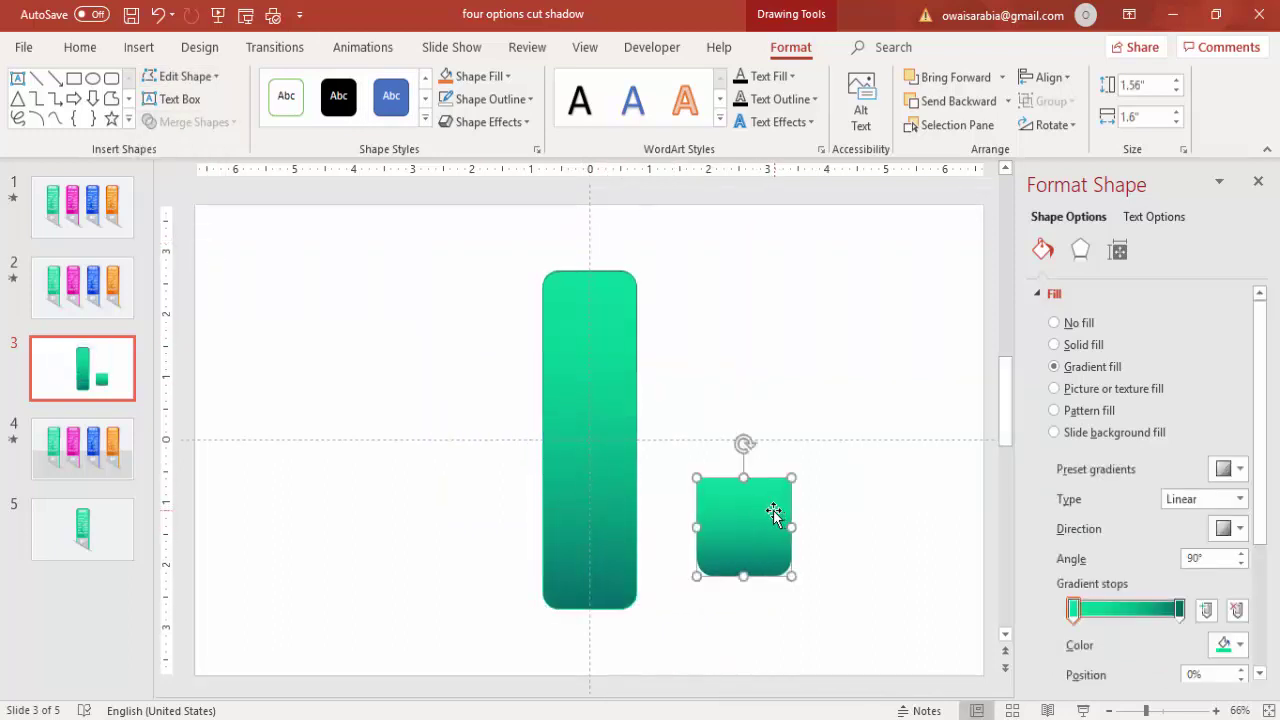
{"action": "key", "text": "ctrl+z"}
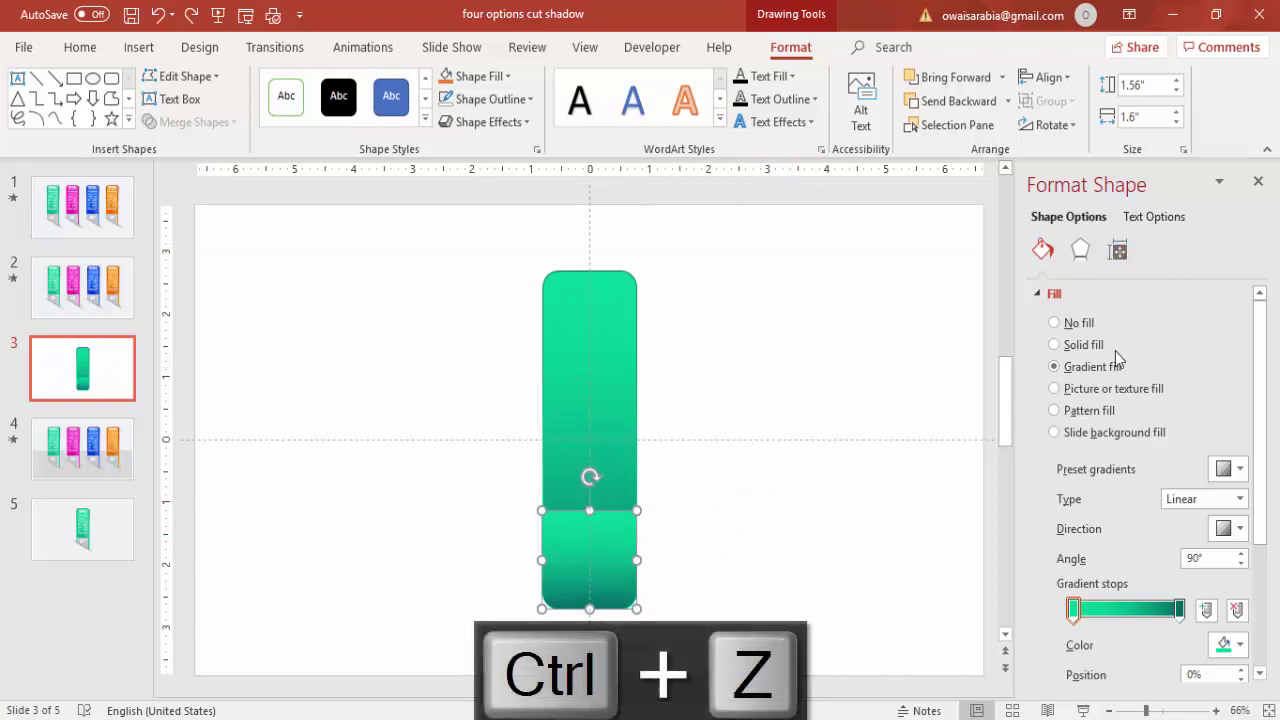
Change the lower cut piece's fill to solid gray and deselect it
{"action": "left_click", "coordinate": [1100, 346]}
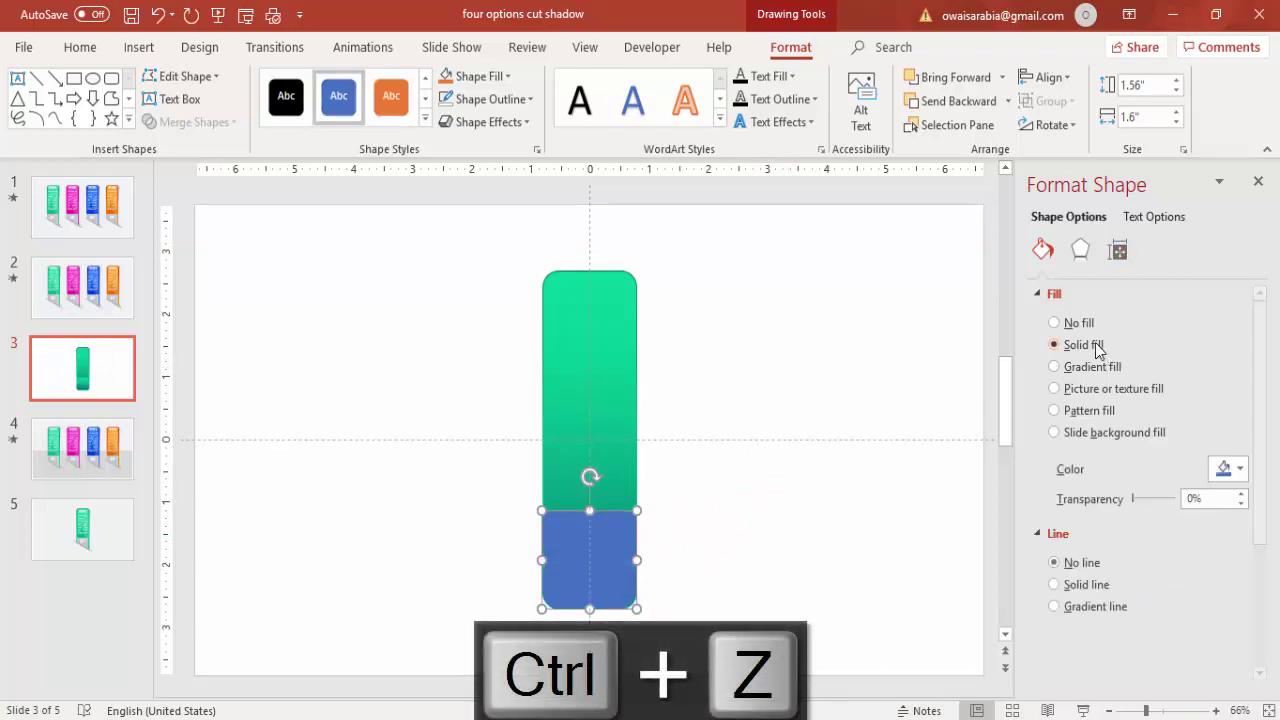
{"action": "left_click", "coordinate": [1230, 469]}
{"action": "left_click", "coordinate": [1124, 570]}
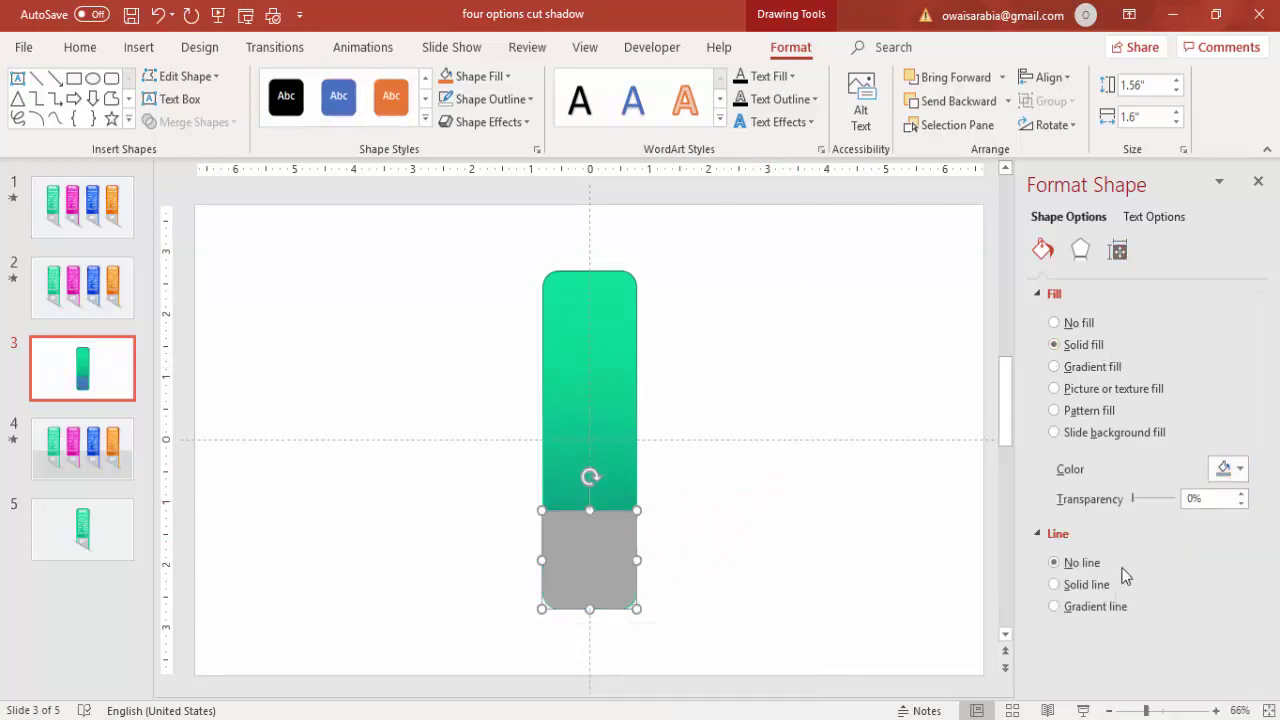
{"action": "left_click", "coordinate": [724, 541]}
Set the gray piece's width to 1.55" and nudge it right to center it within the banner
{"action": "left_click", "coordinate": [612, 543]}
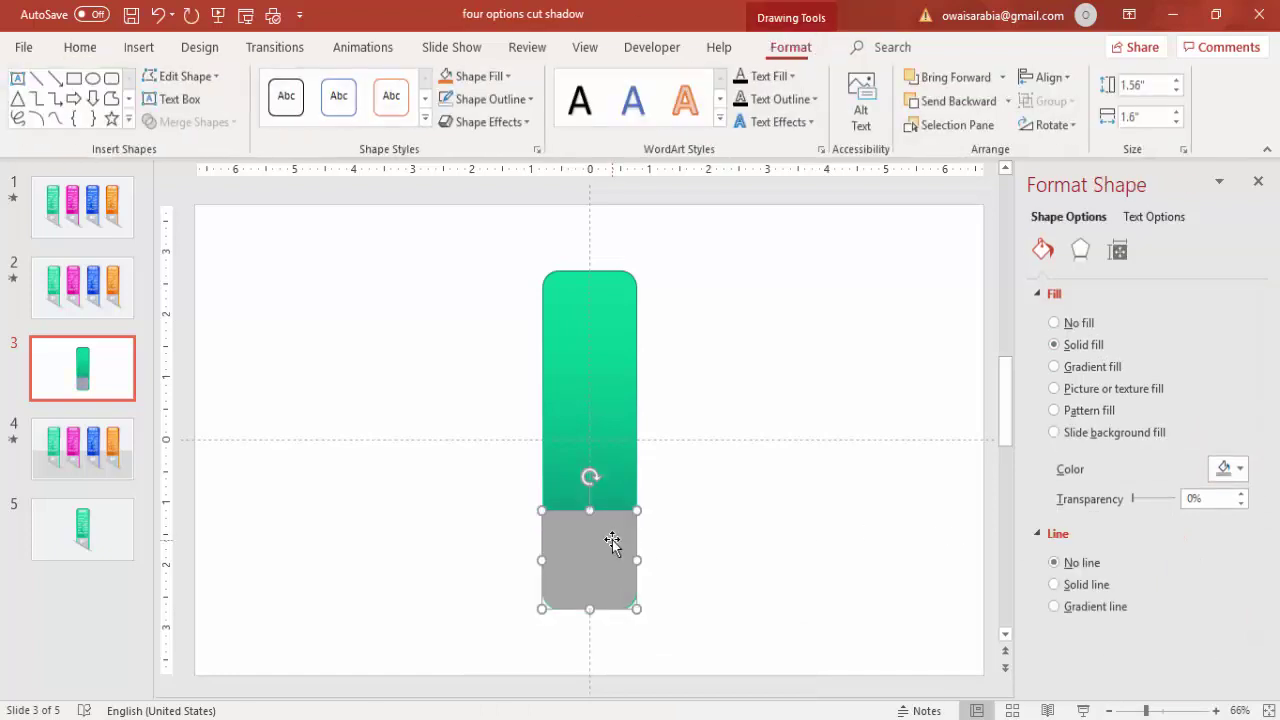
{"action": "left_click", "coordinate": [1153, 119]}
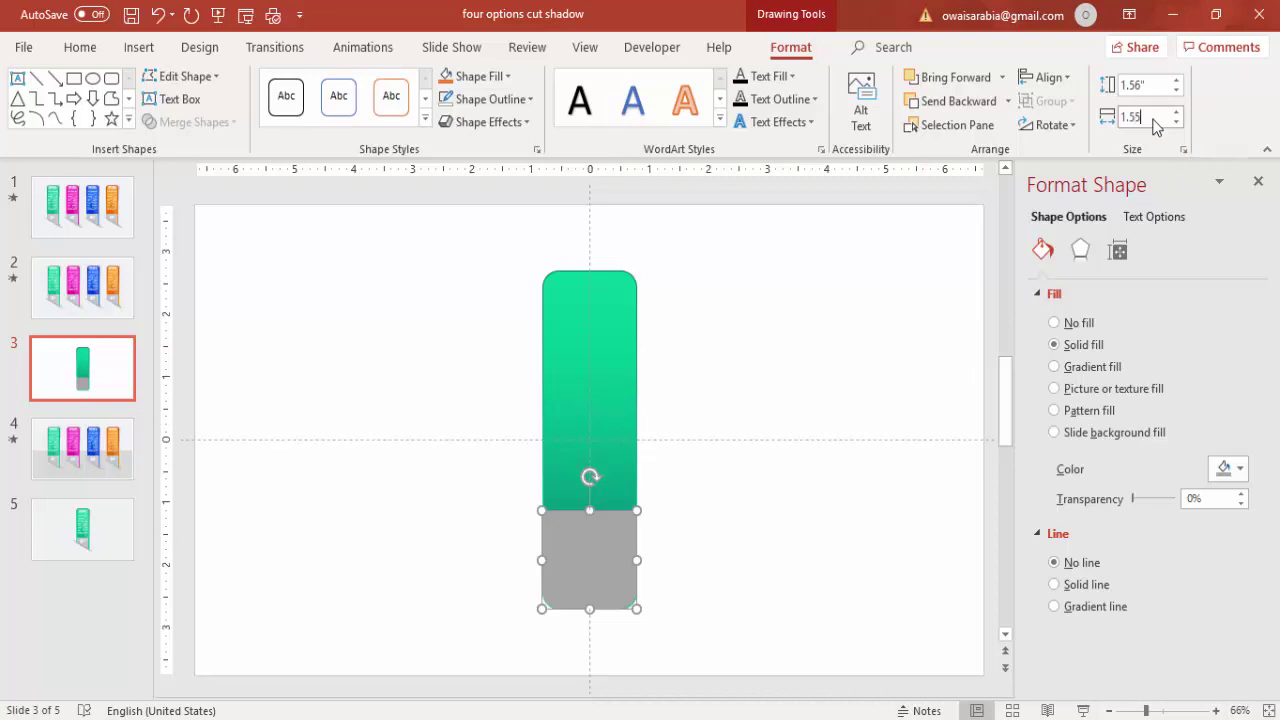
{"action": "key", "text": "Return"}
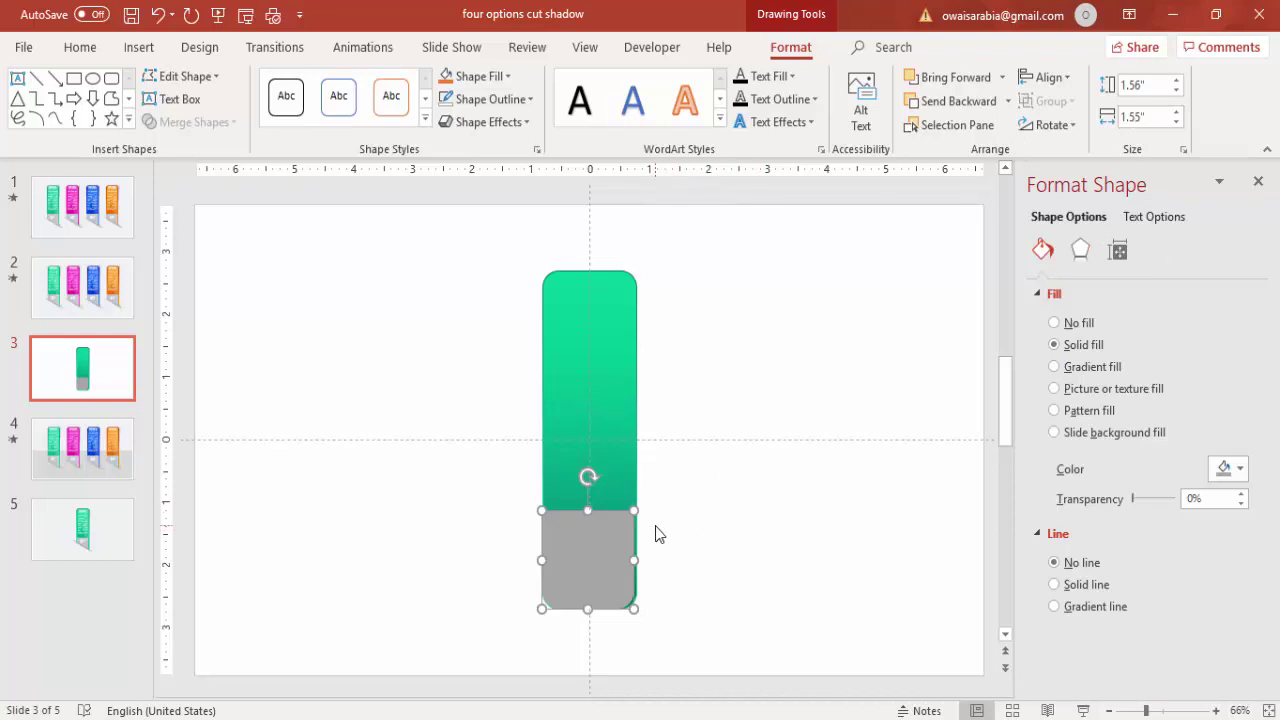
{"action": "key", "text": "ctrl+Right"}
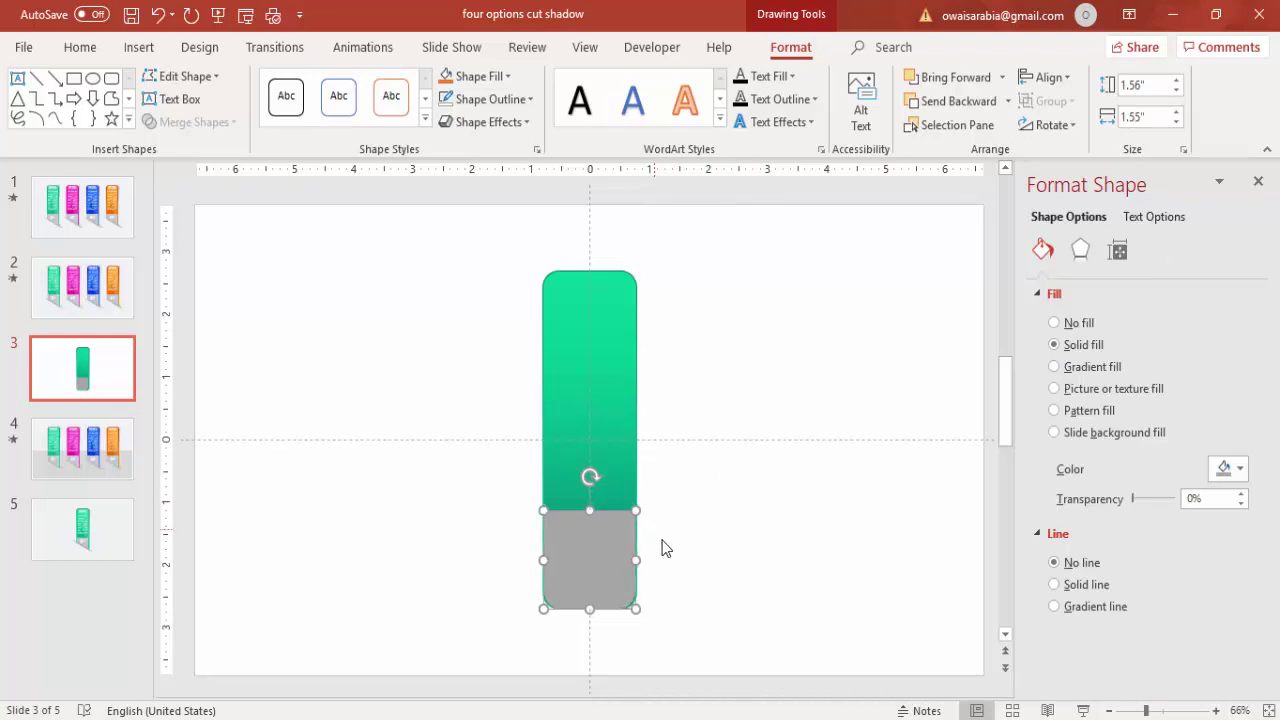
{"action": "left_click", "coordinate": [667, 548]}
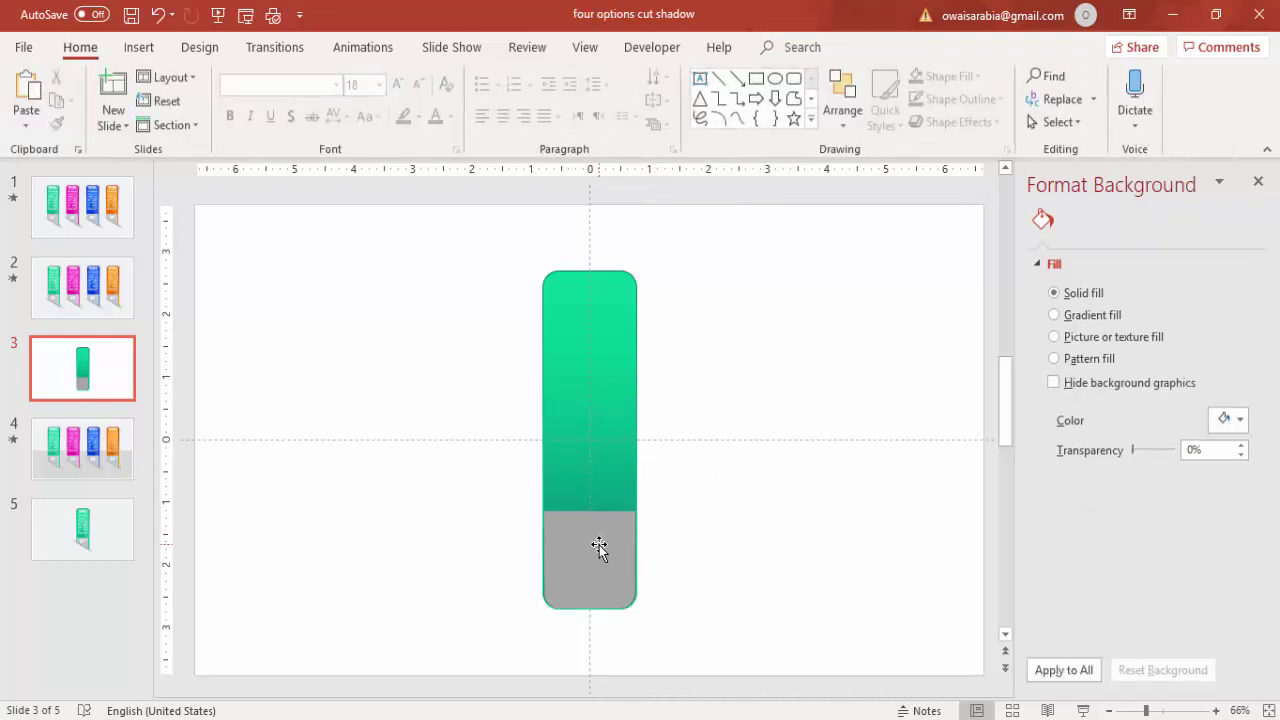
Duplicate the full green banner and align the copy to the slide's center and middle, over the gray piece
{"action": "left_click", "coordinate": [583, 291]}
{"action": "key", "text": "ctrl+d"}
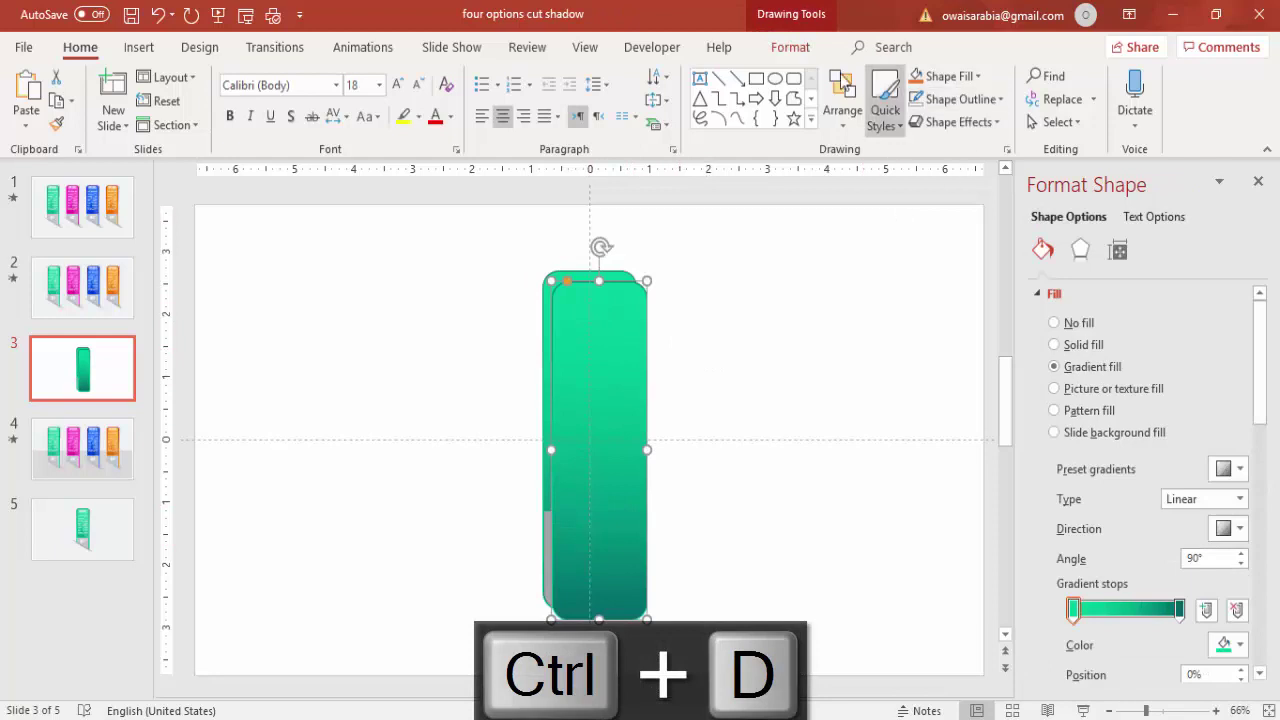
{"action": "left_click", "coordinate": [787, 47]}
{"action": "left_click", "coordinate": [1048, 77]}
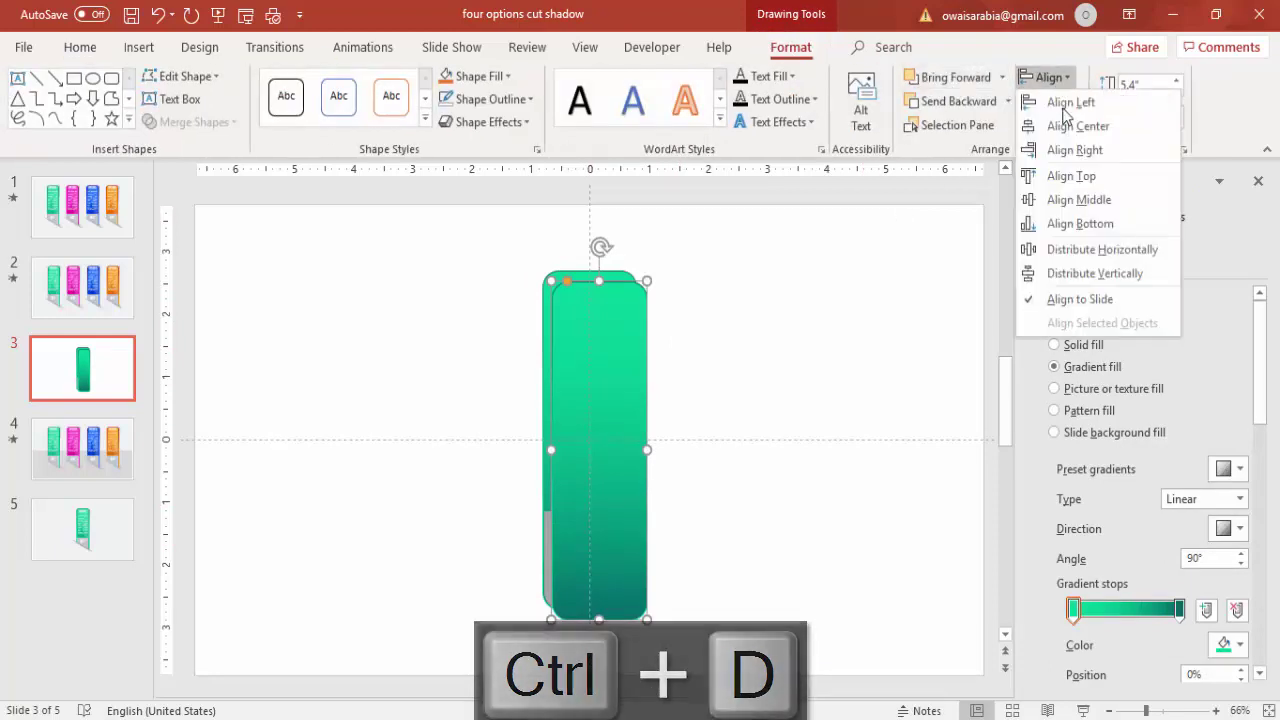
{"action": "left_click", "coordinate": [1075, 126]}
{"action": "left_click", "coordinate": [1045, 77]}
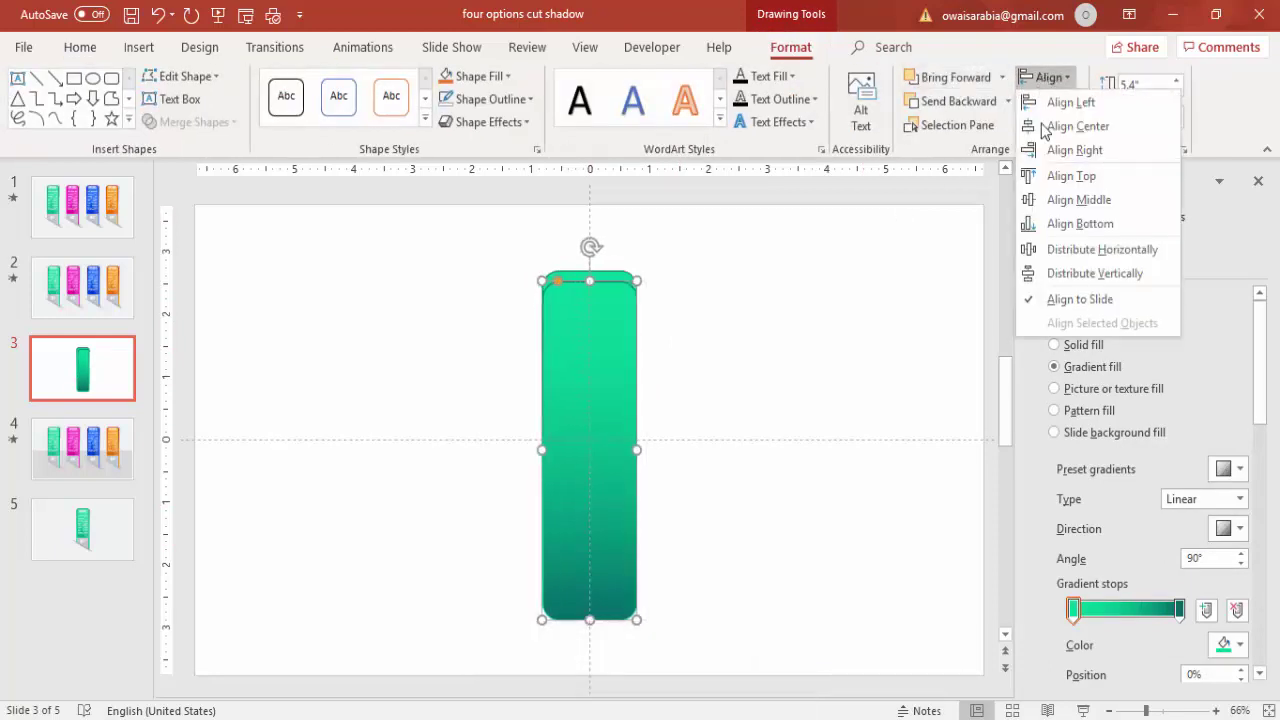
{"action": "left_click", "coordinate": [1079, 199]}
{"action": "left_click", "coordinate": [646, 280]}
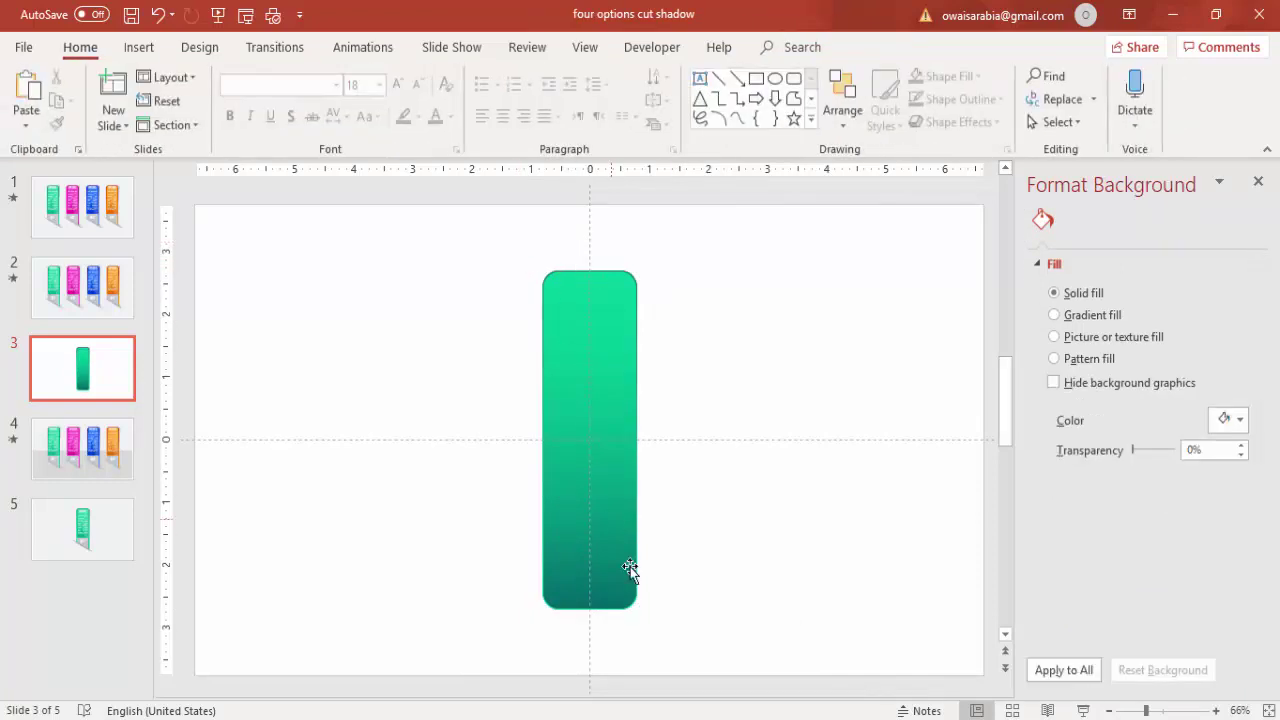
Draw a tall right triangle over the banner's left side, adjusting its corners so the slope crosses the banner diagonally
{"action": "left_click", "coordinate": [148, 48]}
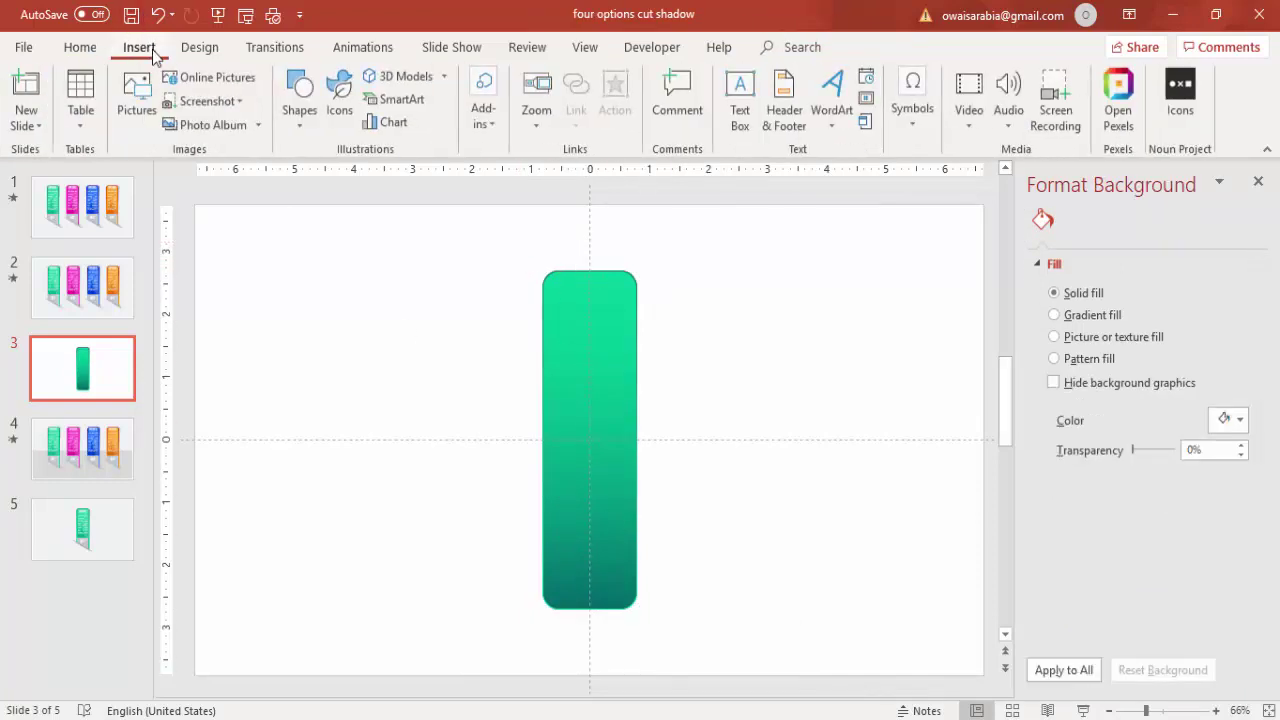
{"action": "left_click", "coordinate": [300, 125]}
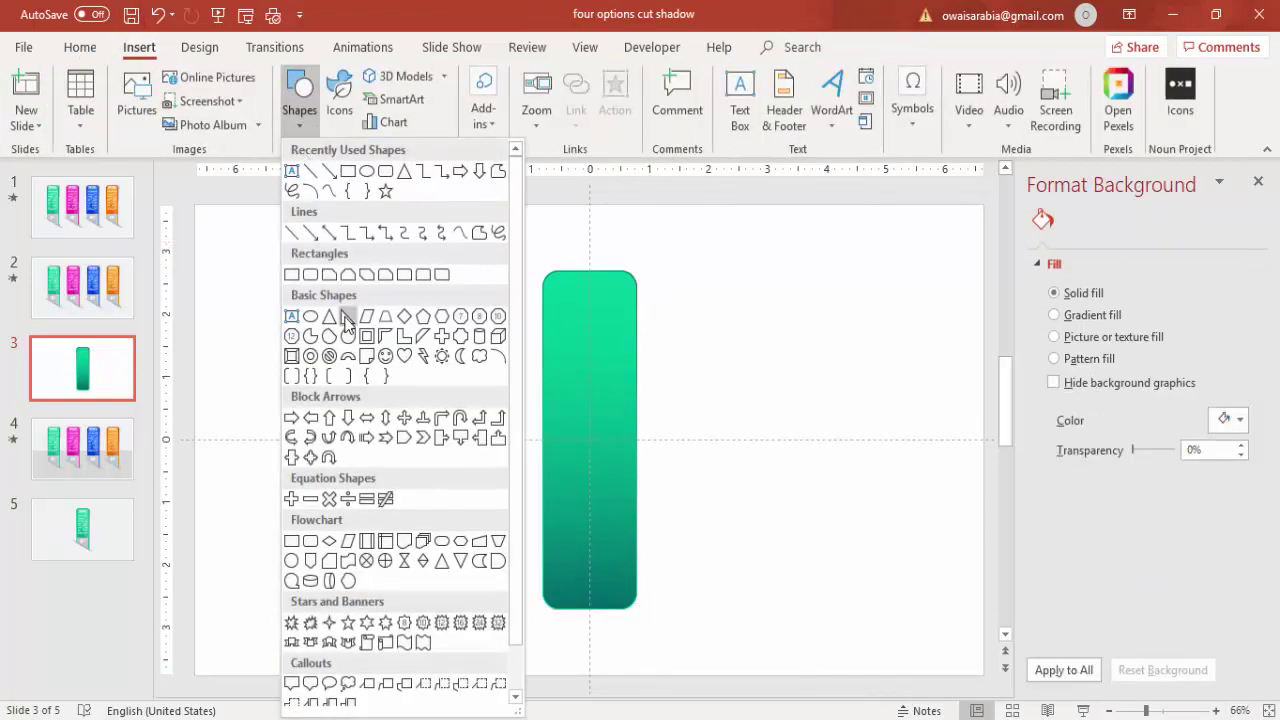
{"action": "left_click", "coordinate": [346, 320]}
{"action": "left_click_drag", "start_coordinate": [473, 242], "coordinate": [657, 654]}
{"action": "left_click_drag", "start_coordinate": [475, 244], "coordinate": [534, 230]}
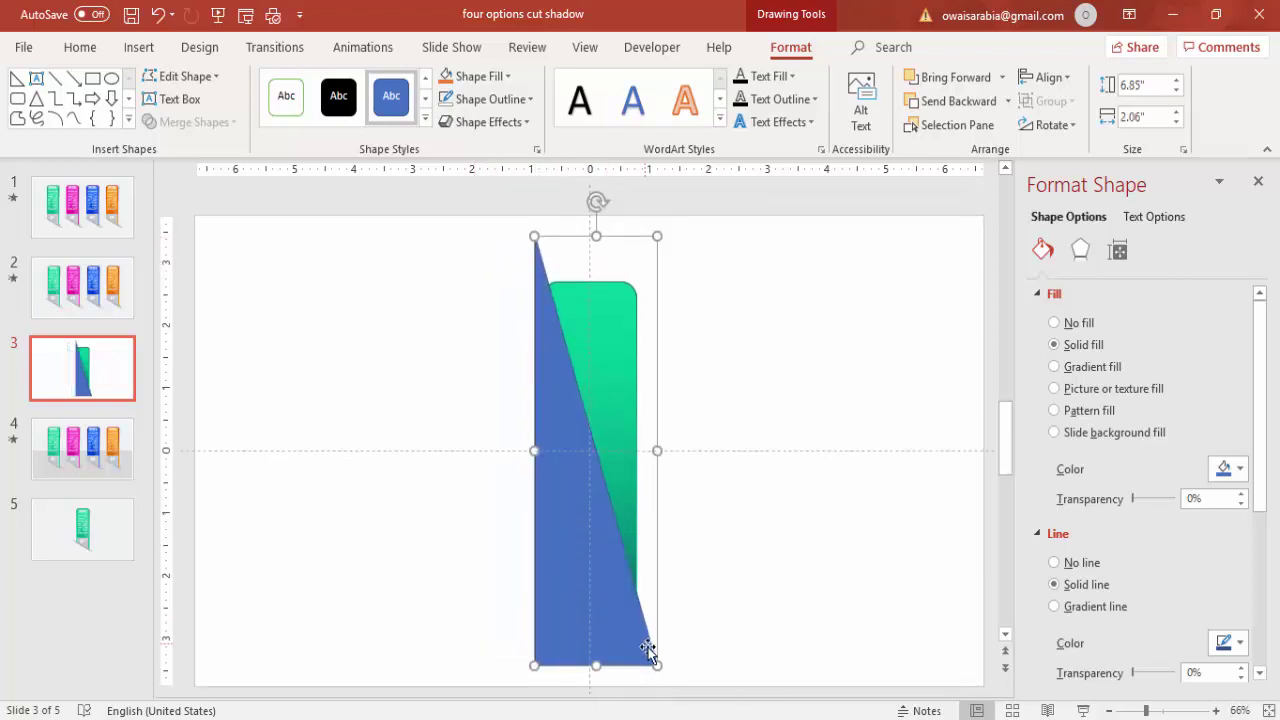
{"action": "left_click_drag", "start_coordinate": [662, 662], "coordinate": [646, 660]}
{"action": "left_click", "coordinate": [715, 304]}
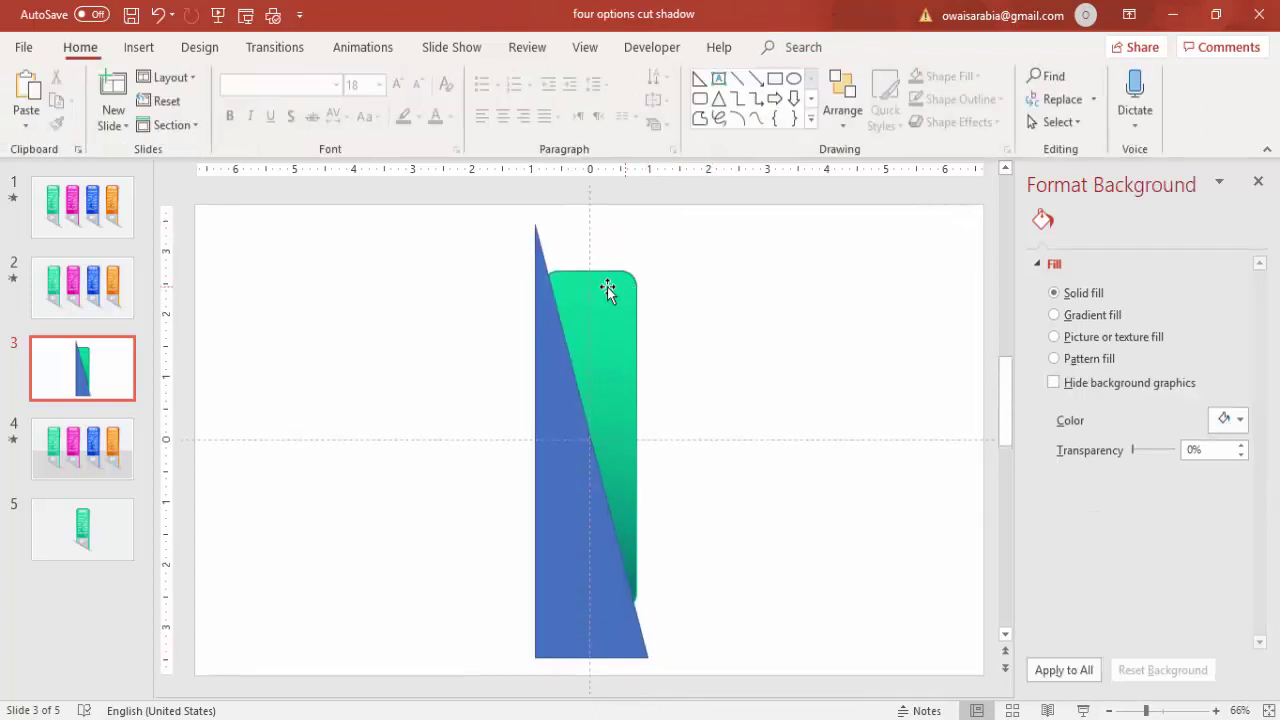
Subtract the right triangle from the front green banner copy and move the remaining cut piece out beside the banner
{"action": "left_click", "coordinate": [603, 290]}
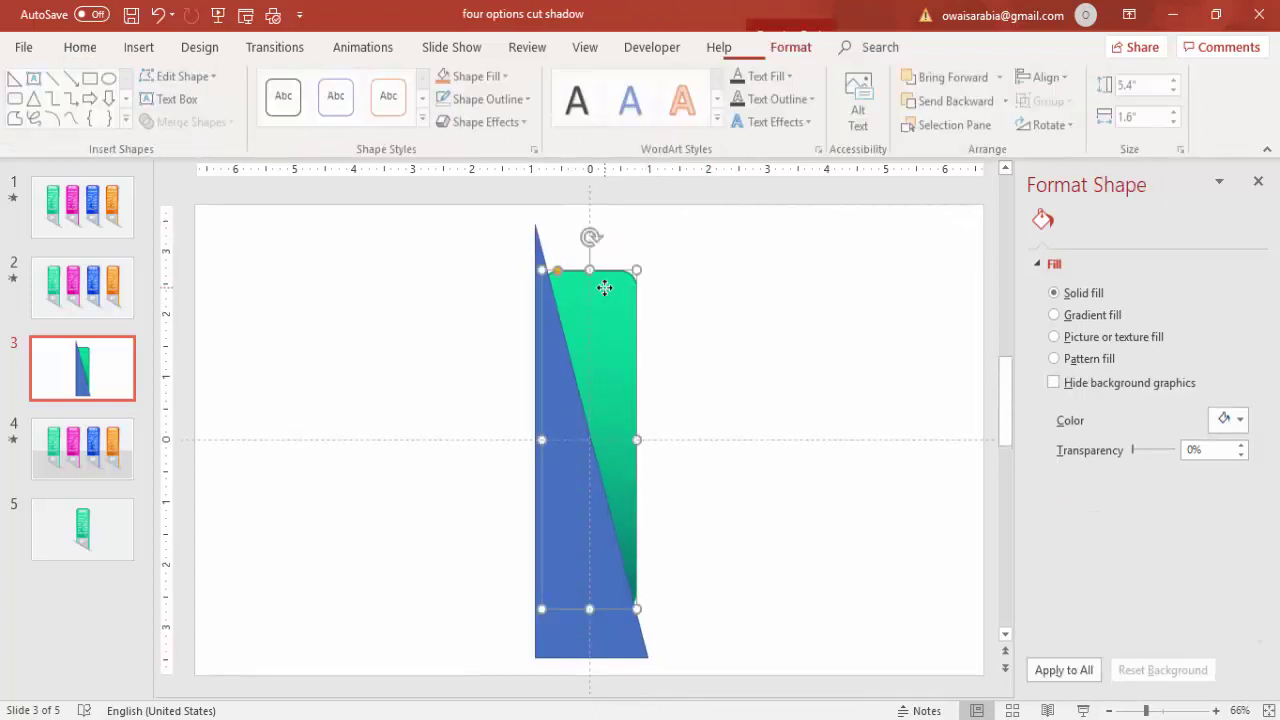
{"action": "left_click", "coordinate": [543, 651], "text": "shift"}
{"action": "left_click", "coordinate": [224, 122]}
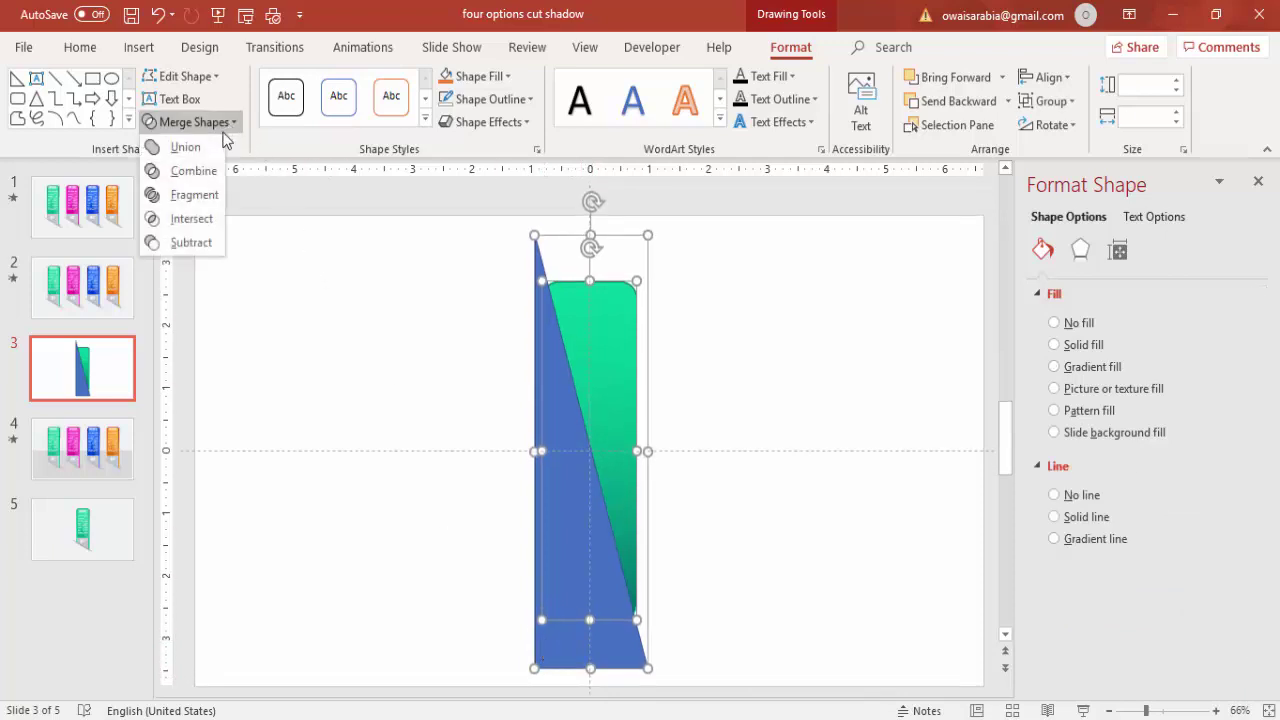
{"action": "left_click", "coordinate": [195, 243]}
{"action": "left_click", "coordinate": [586, 363]}
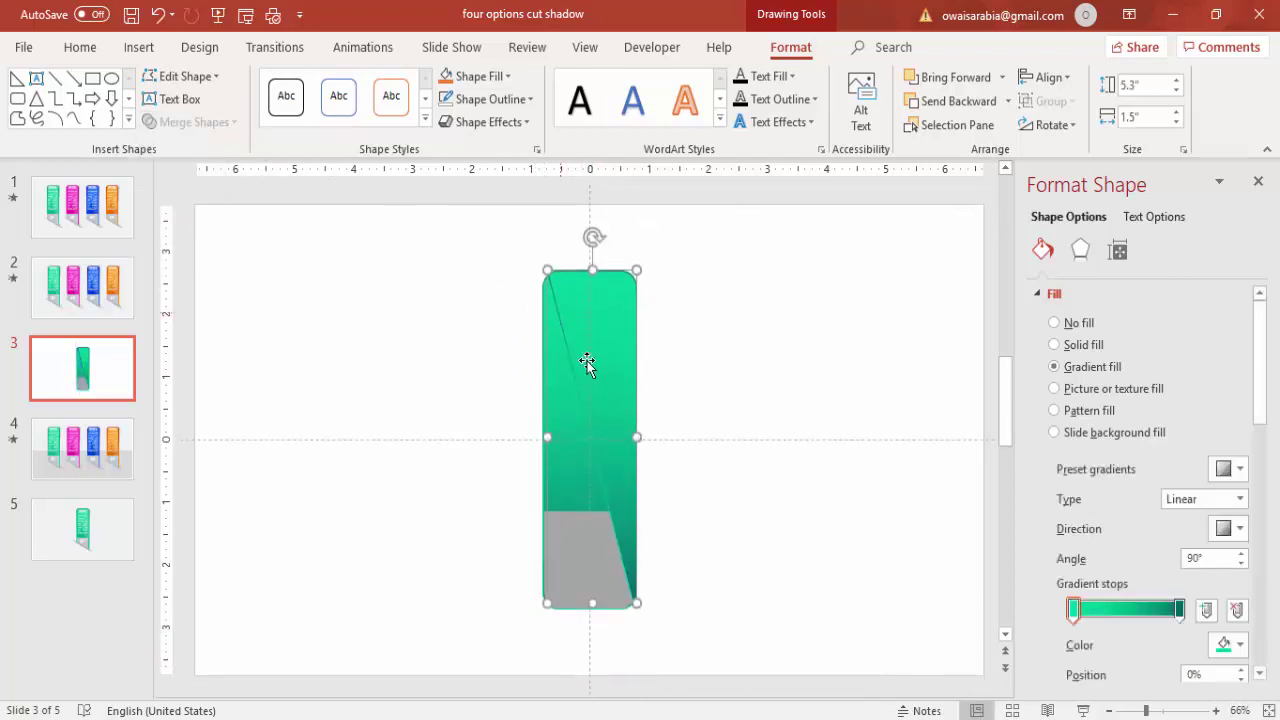
{"action": "left_click_drag", "start_coordinate": [618, 358], "coordinate": [752, 344]}
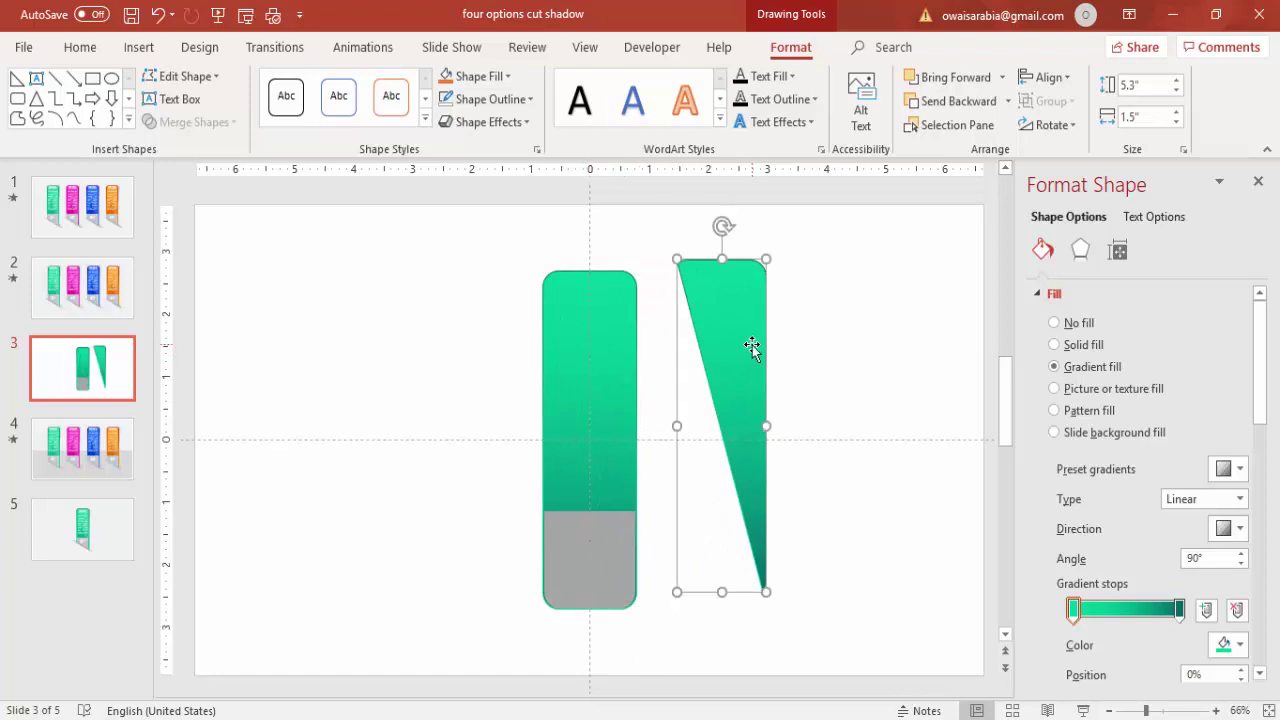
Remove the cut piece's outline and fill it with solid white
{"action": "left_click", "coordinate": [492, 99]}
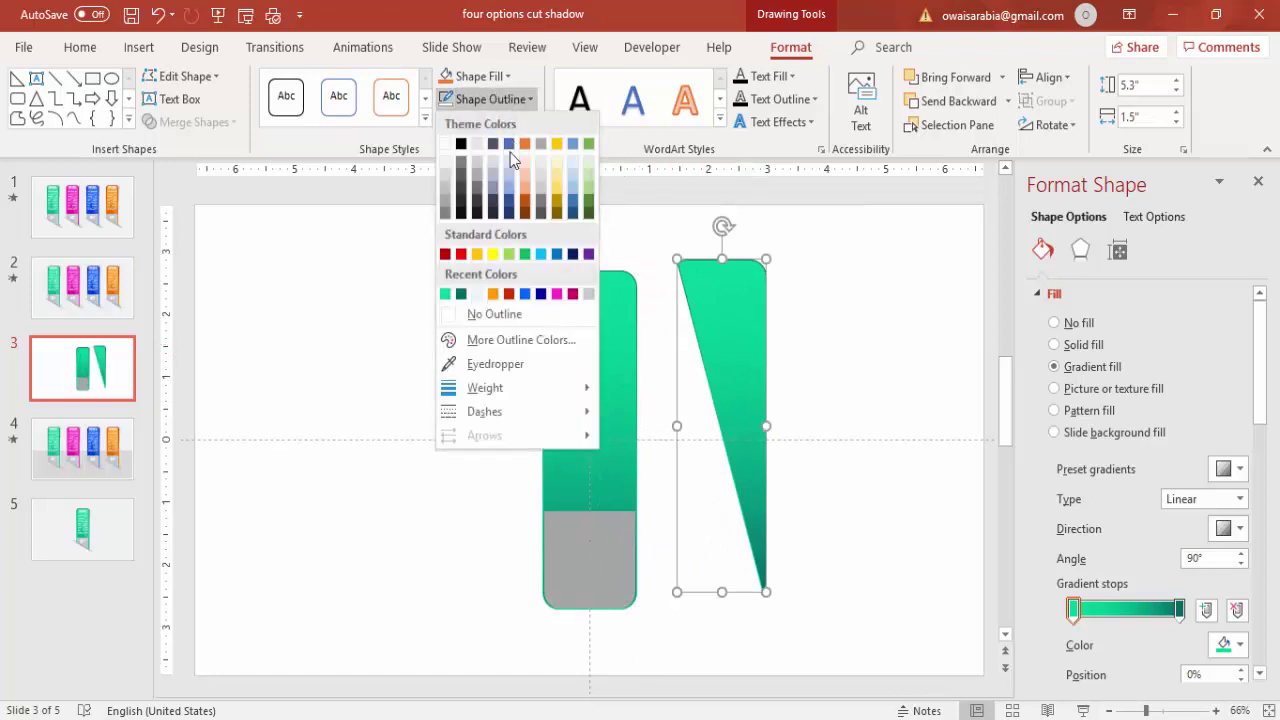
{"action": "left_click", "coordinate": [518, 313]}
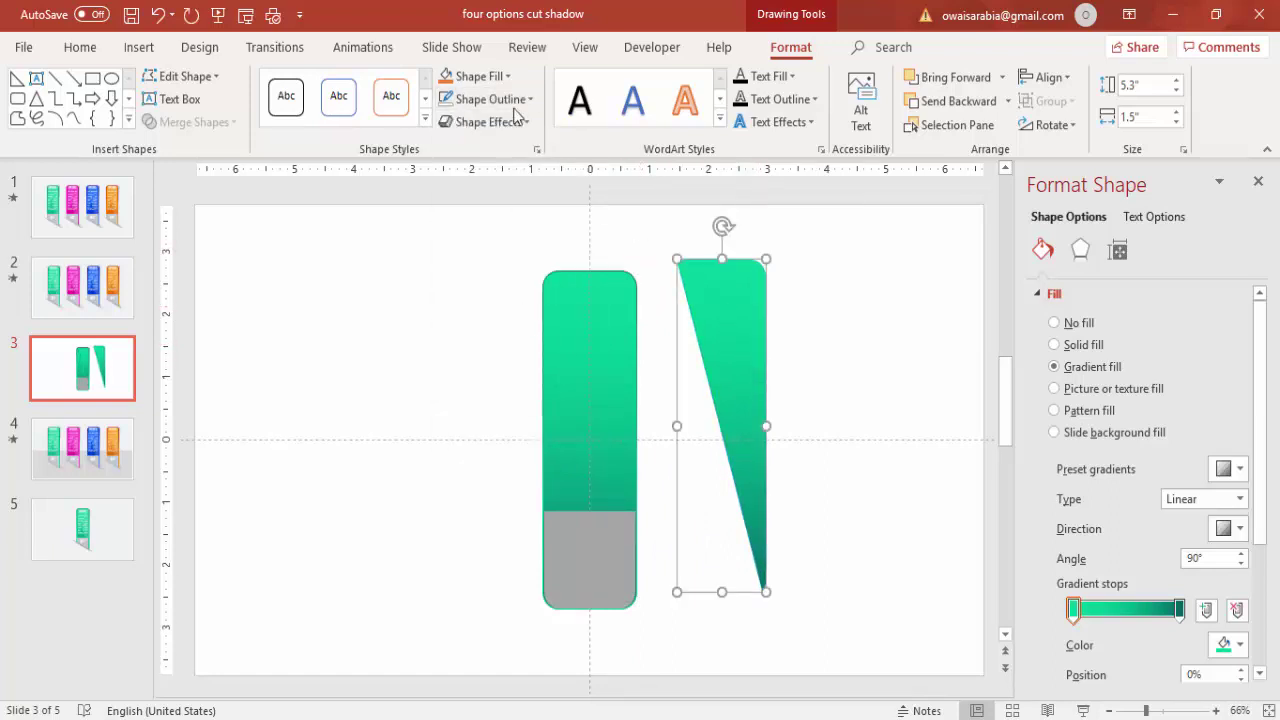
{"action": "left_click", "coordinate": [476, 77]}
{"action": "left_click", "coordinate": [446, 116]}
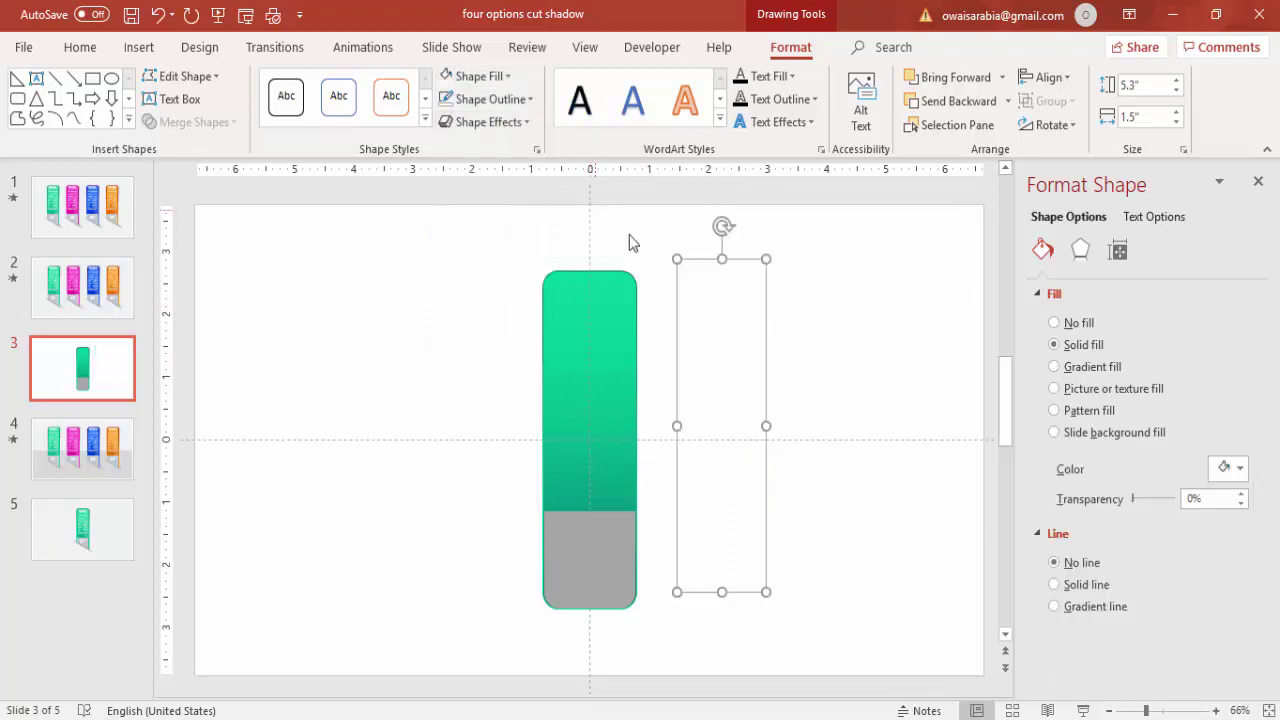
Align the white cut piece to the slide's center and middle over the banner and set its fill transparency to 74%
{"action": "left_click_drag", "start_coordinate": [730, 300], "coordinate": [642, 302]}
{"action": "left_click", "coordinate": [1045, 80]}
{"action": "left_click", "coordinate": [1073, 125]}
{"action": "left_click", "coordinate": [1046, 78]}
{"action": "left_click", "coordinate": [1090, 200]}
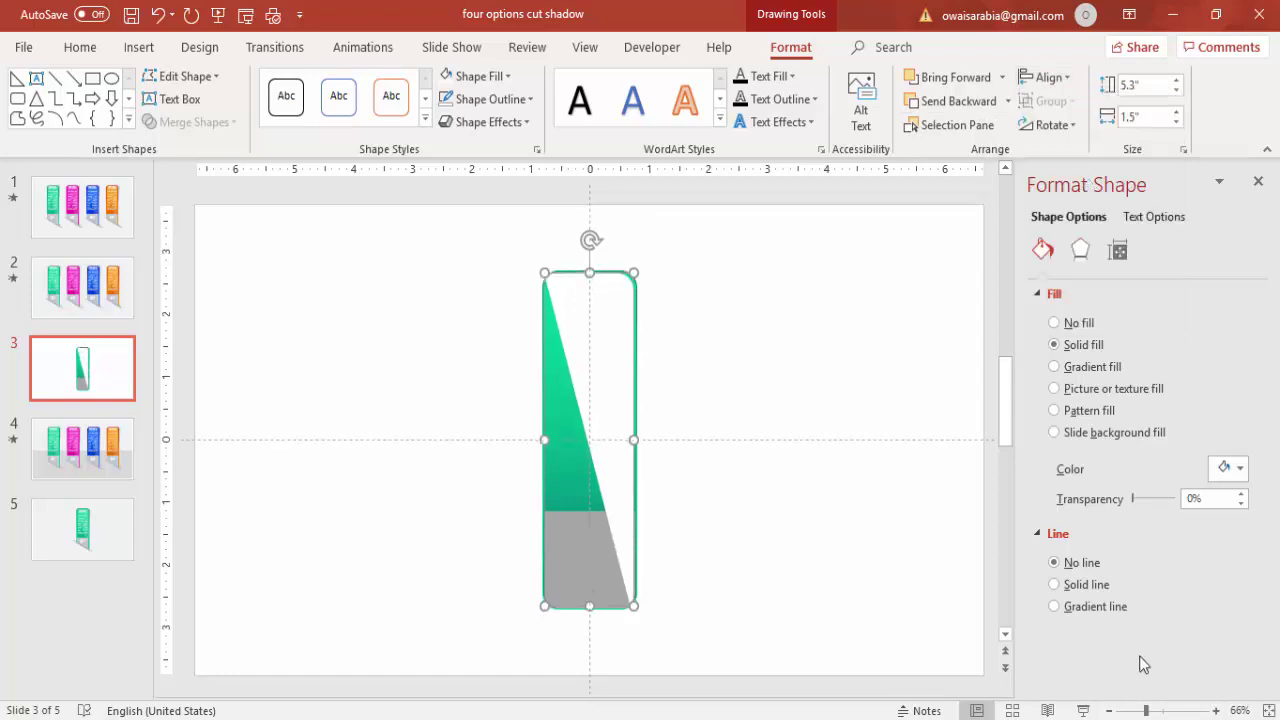
{"action": "left_click_drag", "start_coordinate": [1137, 500], "coordinate": [1157, 504]}
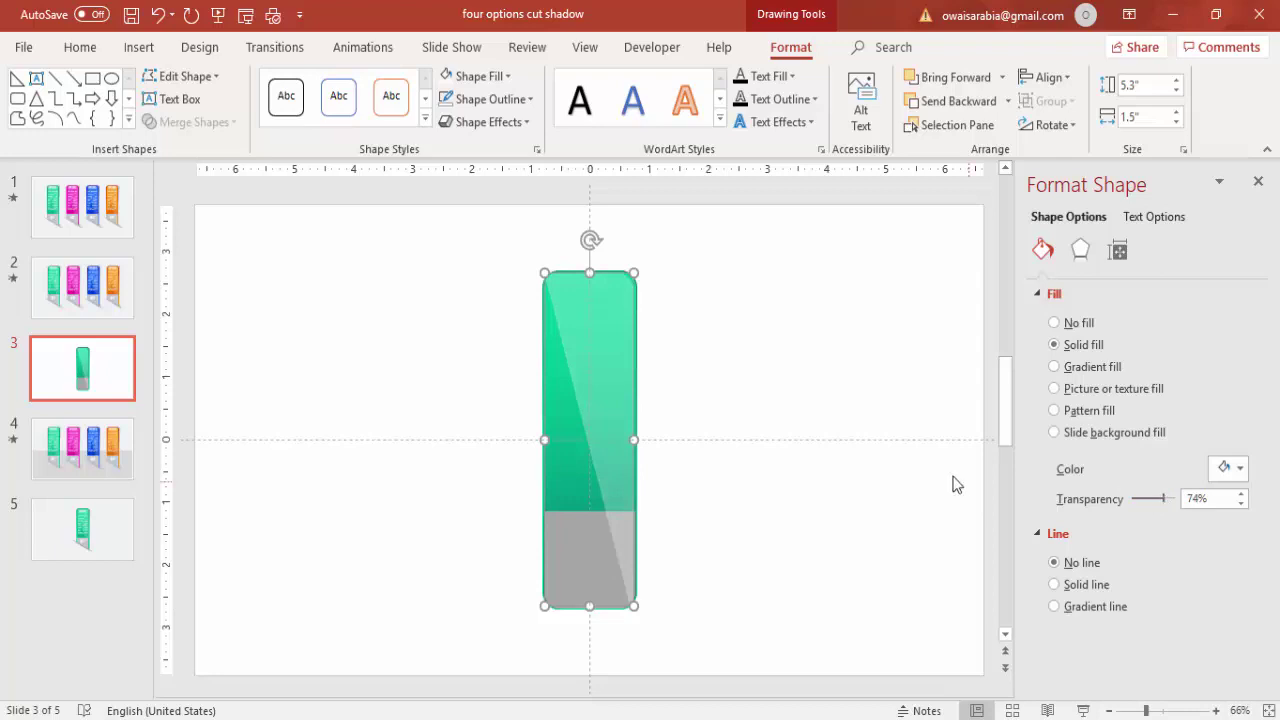
{"action": "left_click", "coordinate": [789, 383]}
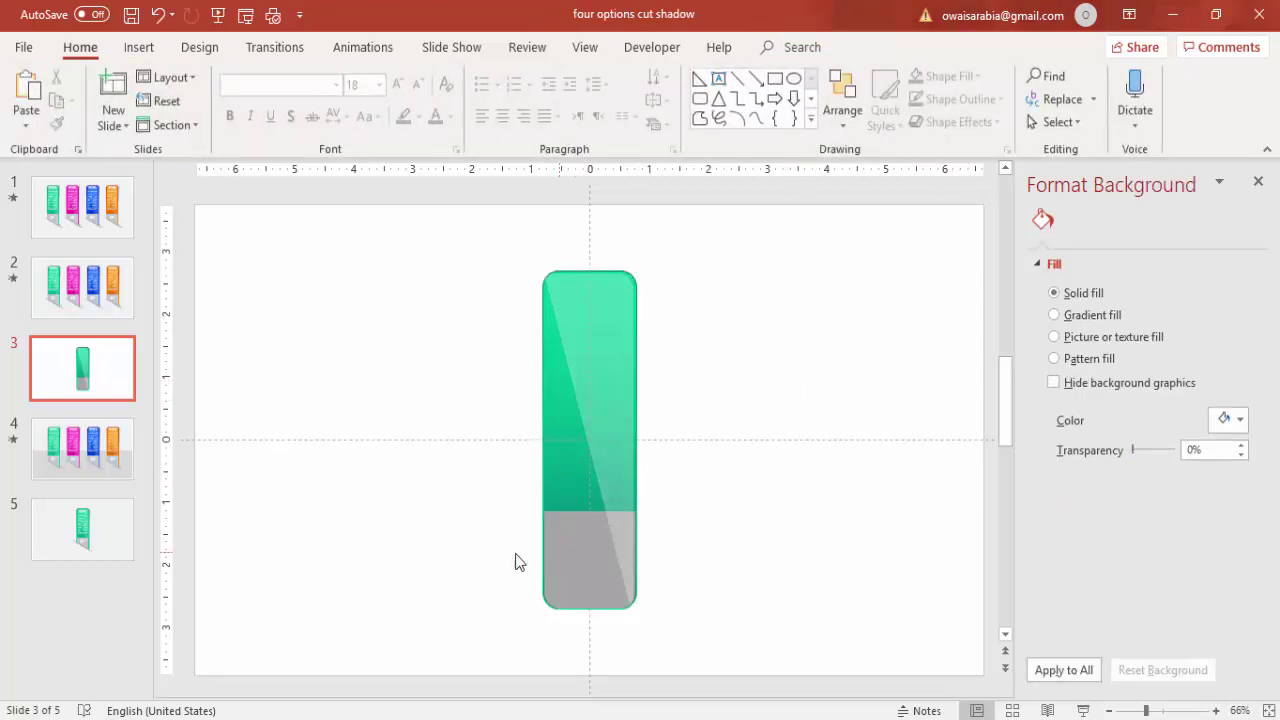
Duplicate the full green banner and give the copy a solid dark gray fill with no outline
{"action": "left_click", "coordinate": [551, 433]}
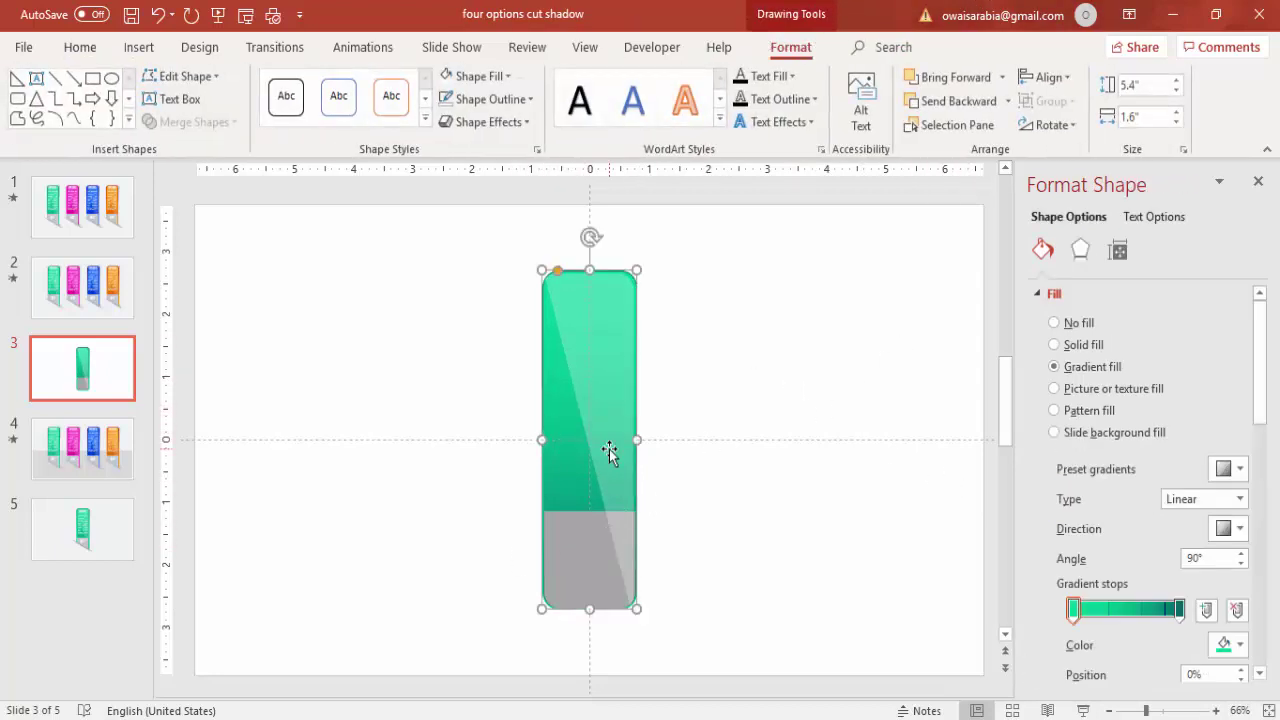
{"action": "key", "text": "ctrl+d"}
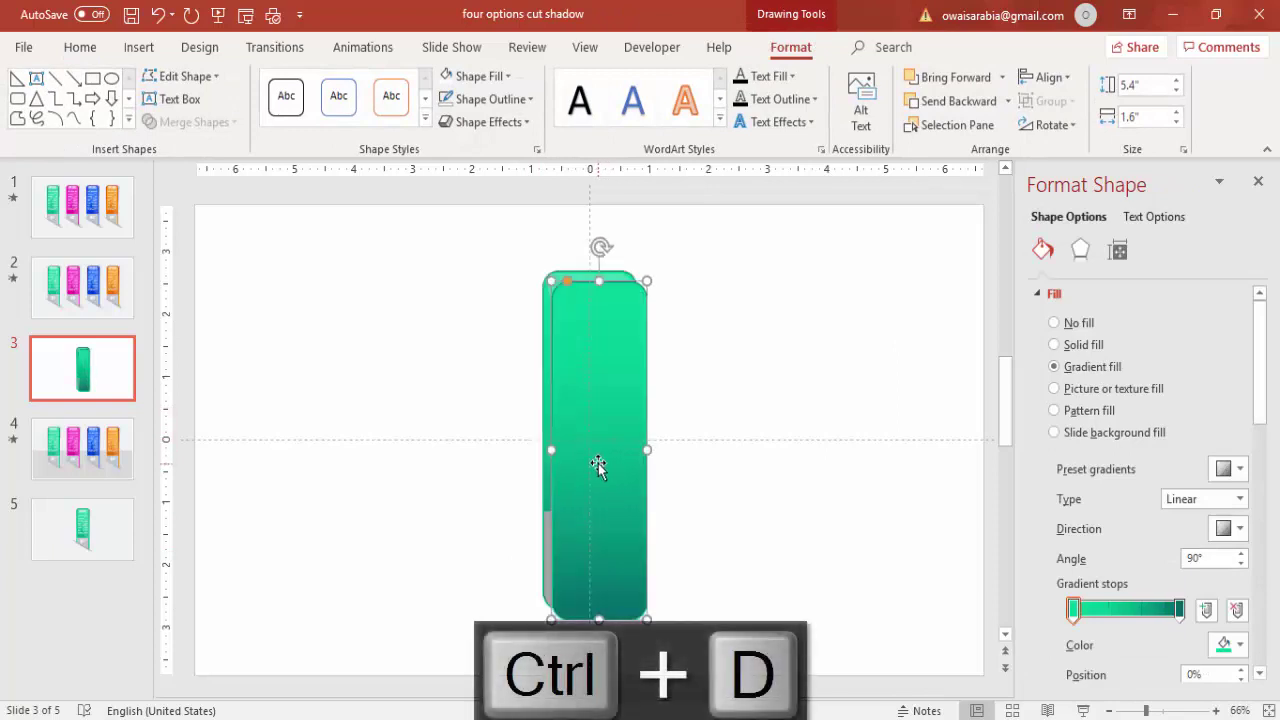
{"action": "left_click", "coordinate": [1083, 346]}
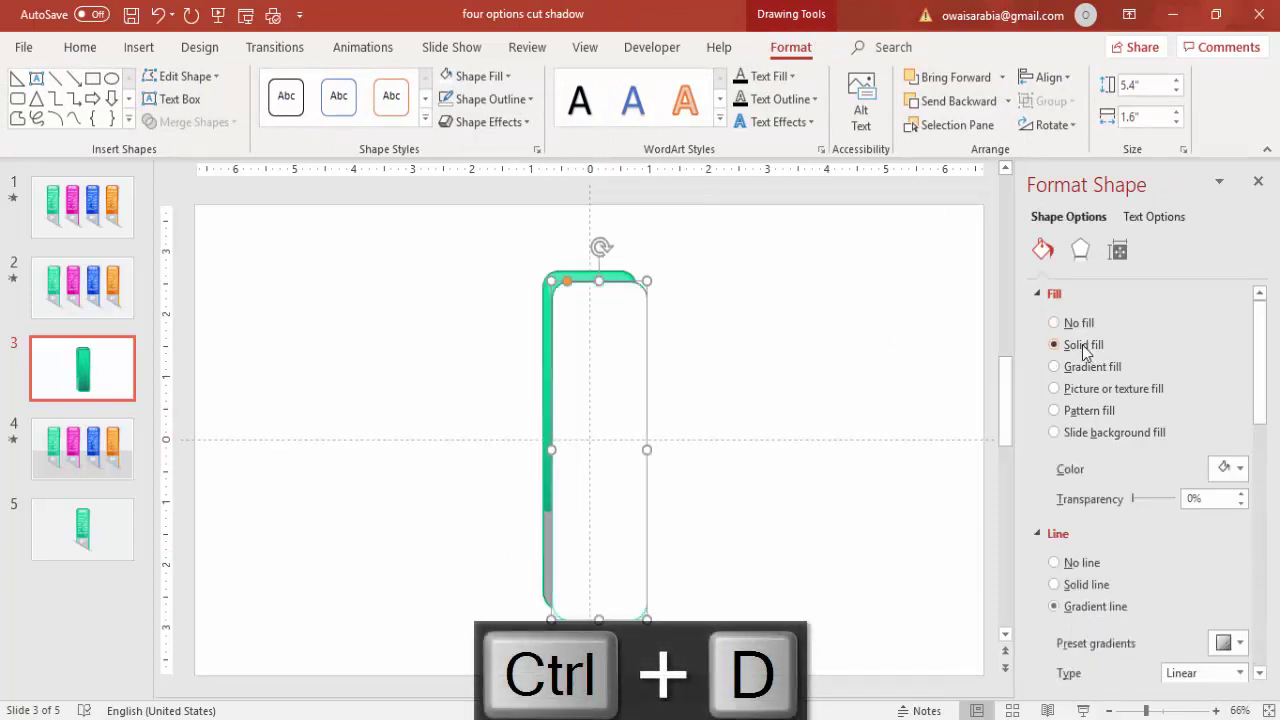
{"action": "left_click", "coordinate": [1230, 469]}
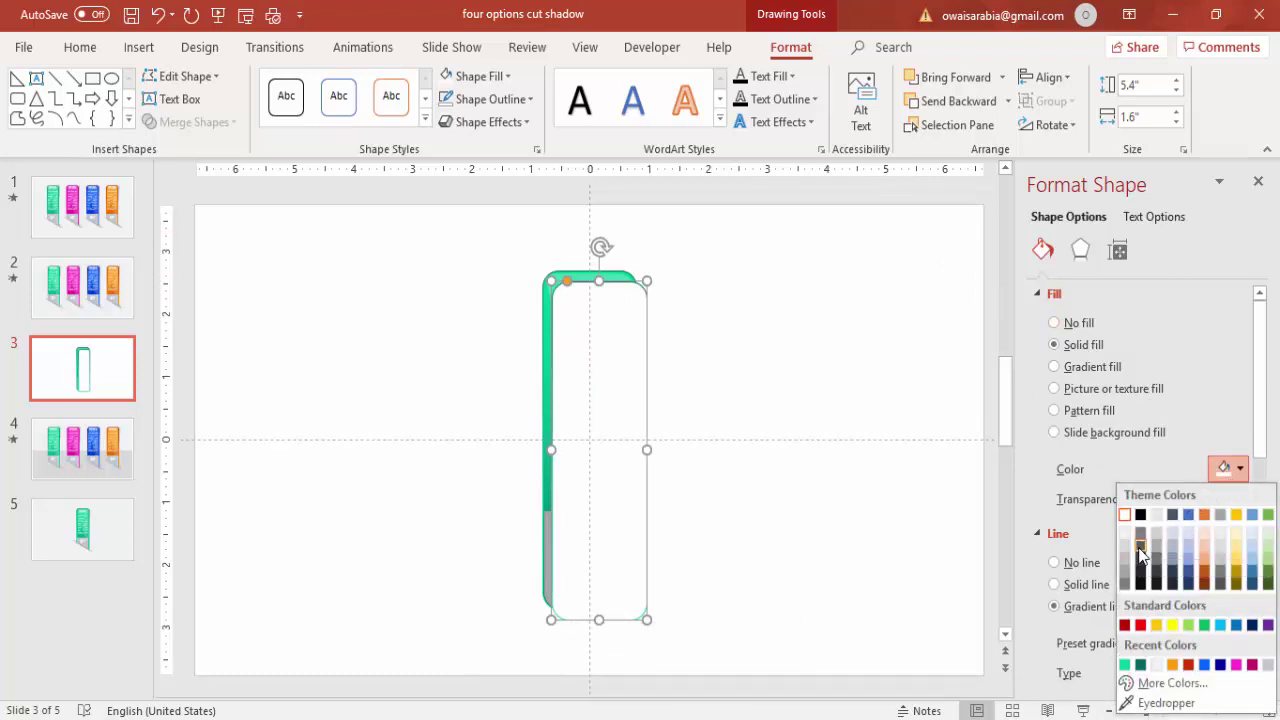
{"action": "left_click", "coordinate": [1140, 545]}
{"action": "left_click", "coordinate": [478, 99]}
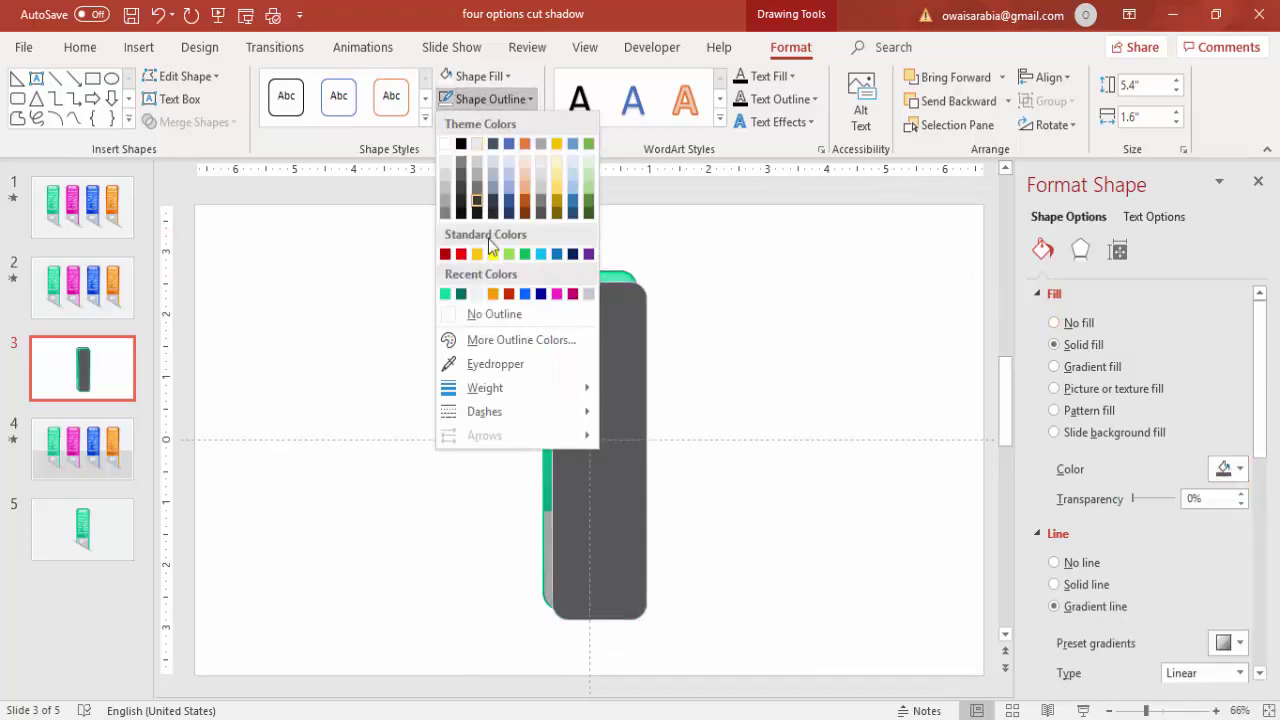
{"action": "left_click", "coordinate": [514, 313]}
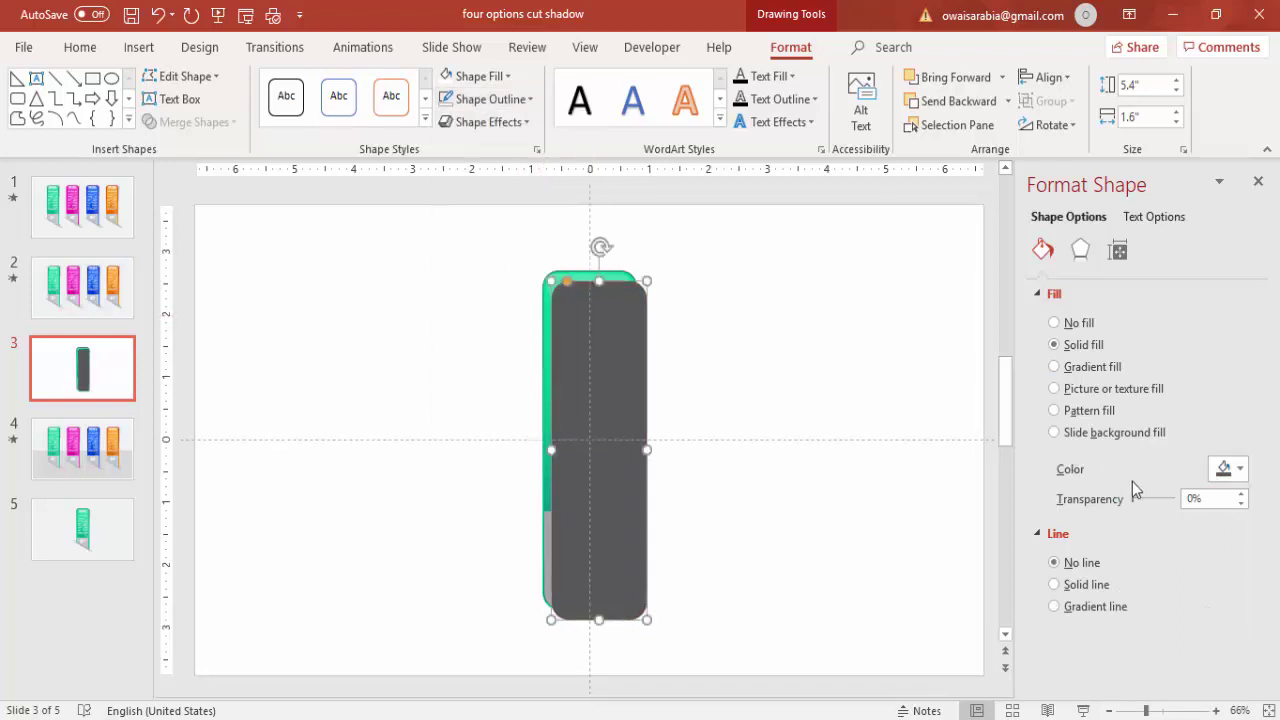
Set the dark gray copy's fill transparency to 42% and its soft edges to 4 pt
{"action": "left_click_drag", "start_coordinate": [1133, 499], "coordinate": [1149, 501]}
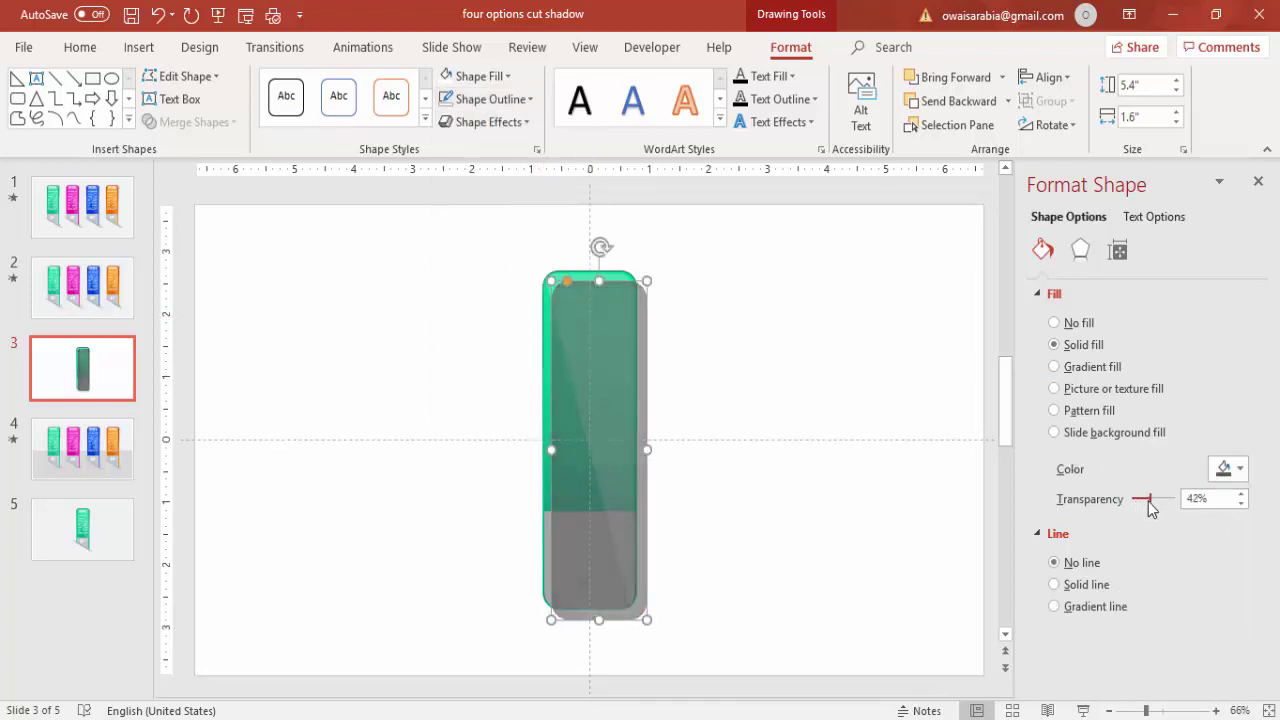
{"action": "left_click", "coordinate": [1082, 252]}
{"action": "left_click", "coordinate": [1080, 370]}
{"action": "left_click", "coordinate": [1243, 423]}
{"action": "left_click", "coordinate": [1243, 423]}
{"action": "left_click", "coordinate": [1243, 423]}
{"action": "left_click", "coordinate": [1243, 423]}
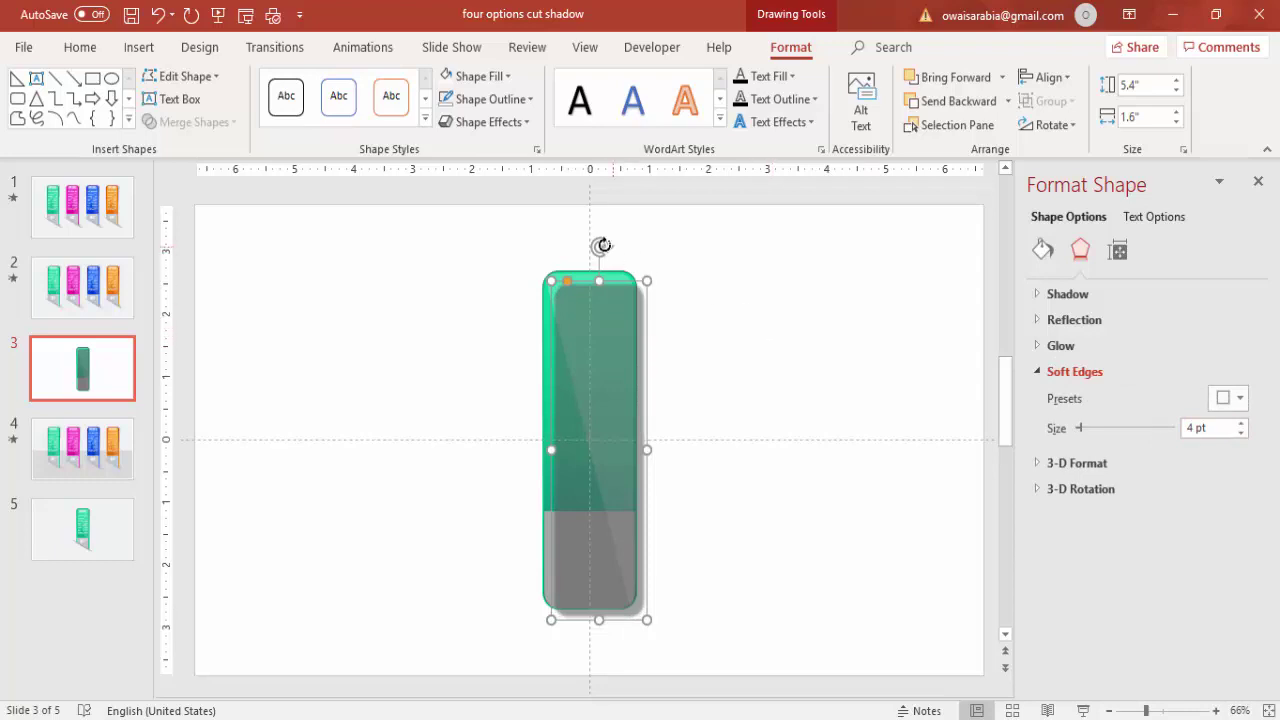
Tilt the gray shadow shape slightly clockwise, with its lower end over the banner's base, and narrow it to about 1.36" wide
{"action": "mouse_move", "coordinate": [605, 245]}
{"action": "left_mouse_down"}
{"action": "mouse_move", "coordinate": [629, 249]}
{"action": "mouse_move", "coordinate": [617, 248]}
{"action": "left_mouse_up"}
{"action": "left_click_drag", "start_coordinate": [655, 322], "coordinate": [657, 314]}
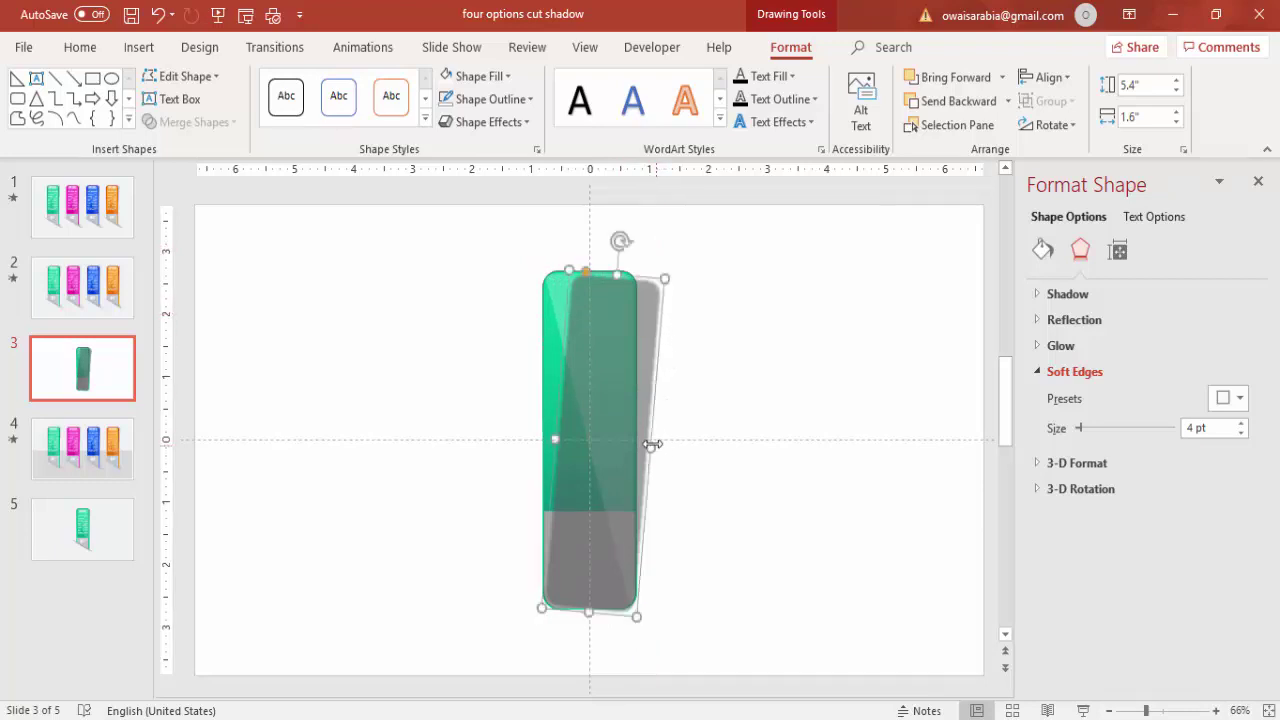
{"action": "left_click_drag", "start_coordinate": [651, 444], "coordinate": [641, 442]}
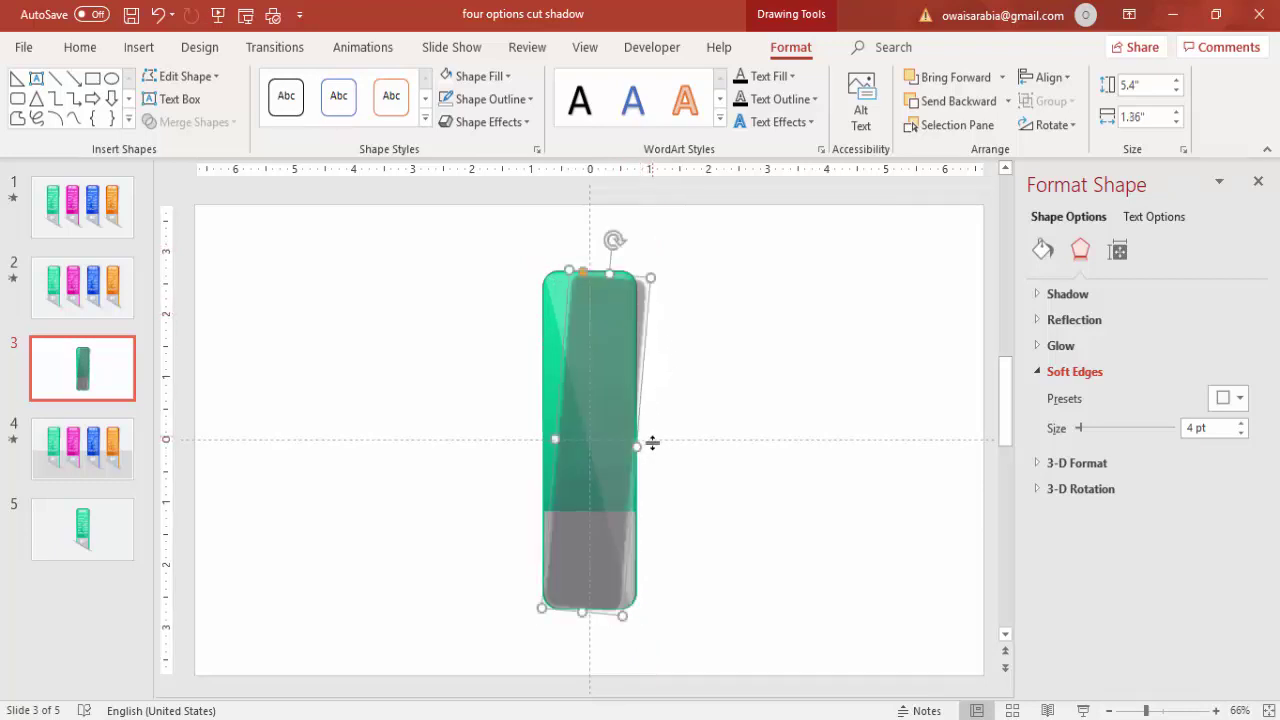
Send the tilted gray shadow shape to the back, behind the banner
{"action": "left_click", "coordinate": [1006, 91]}
{"action": "left_click", "coordinate": [975, 155]}
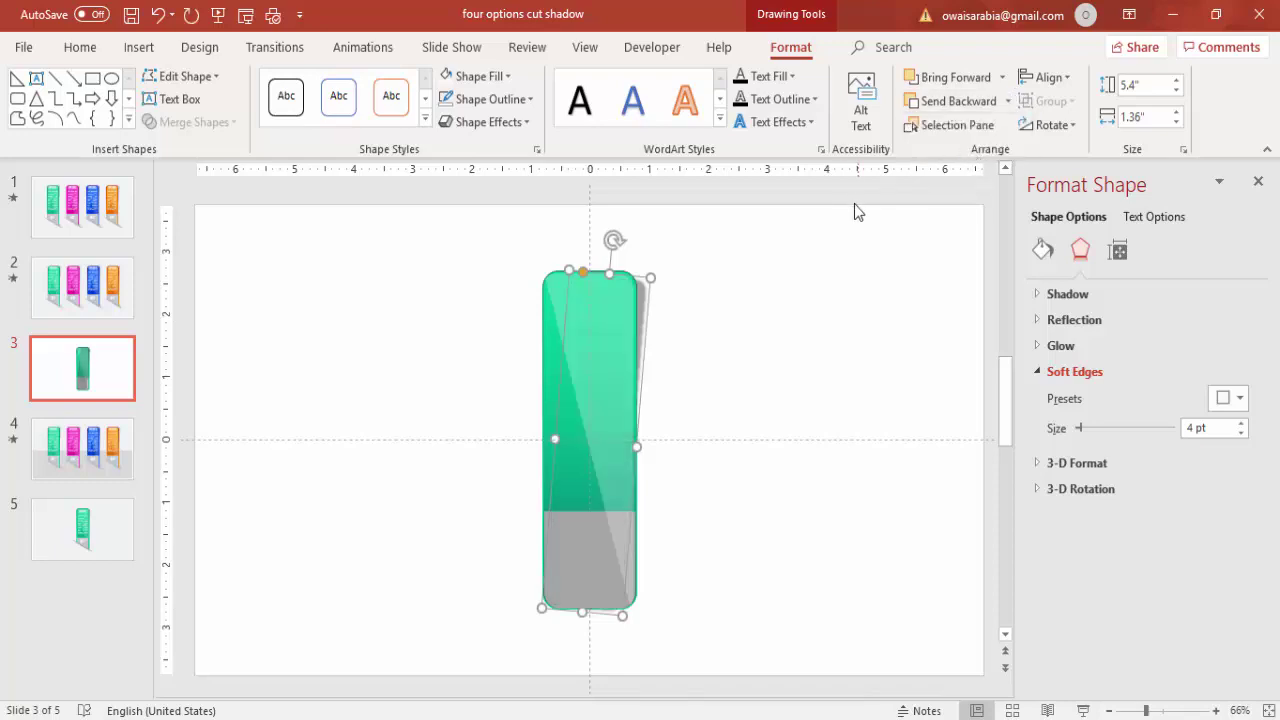
{"action": "left_click", "coordinate": [848, 217]}
Nudge the shadow shape slightly to the right and set its fill transparency to 63%
{"action": "left_click", "coordinate": [646, 294]}
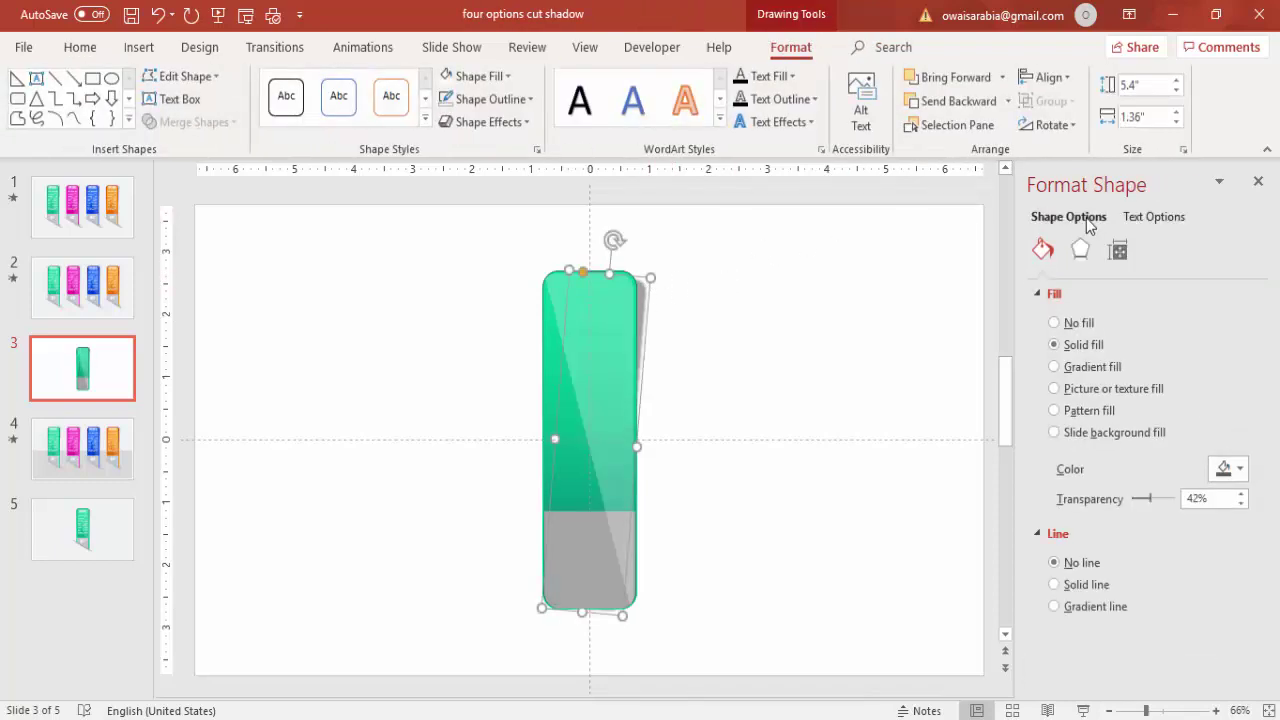
{"action": "key", "text": "ctrl+Right"}
{"action": "key", "text": "ctrl+Right"}
{"action": "key", "text": "ctrl+Right"}
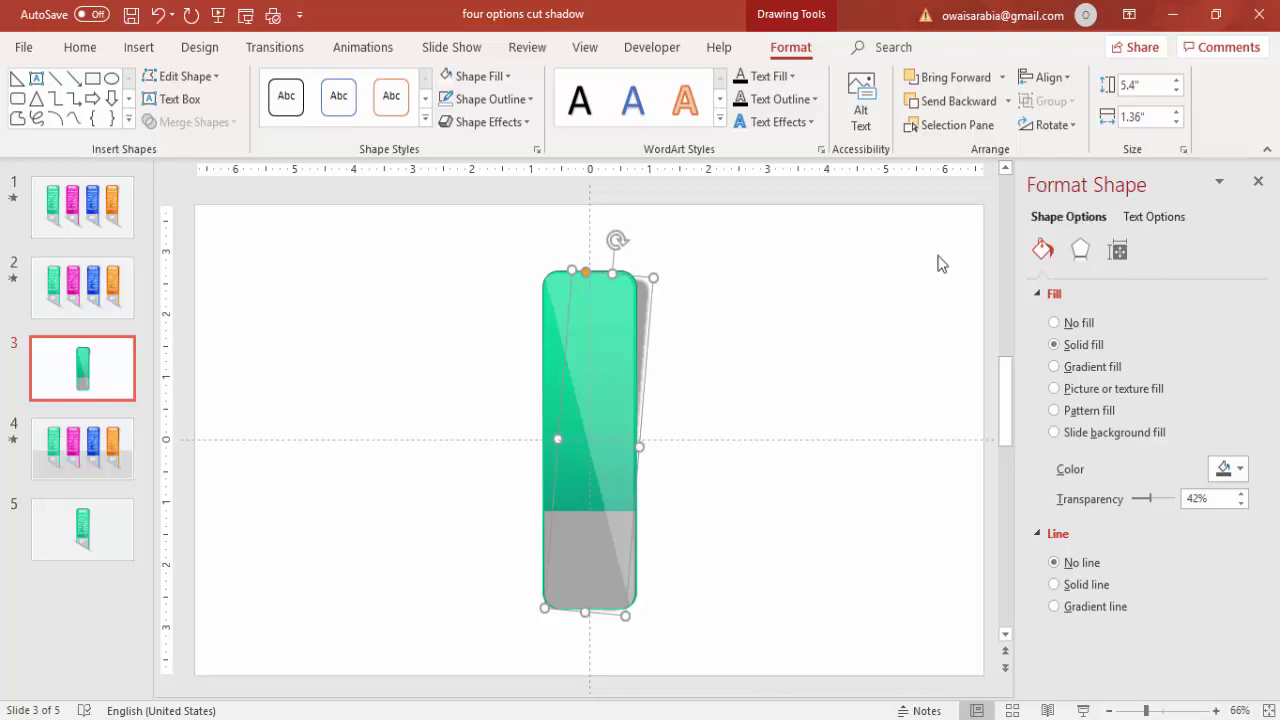
{"action": "left_click", "coordinate": [872, 259]}
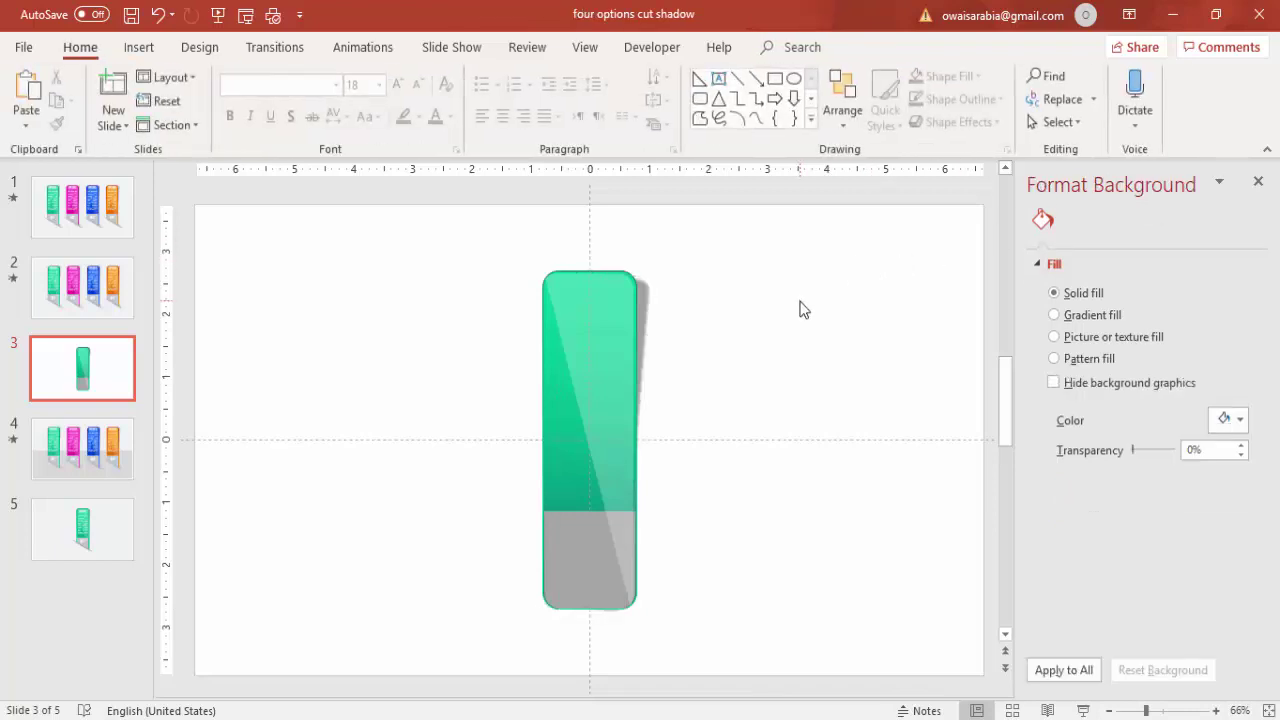
{"action": "left_click", "coordinate": [644, 293]}
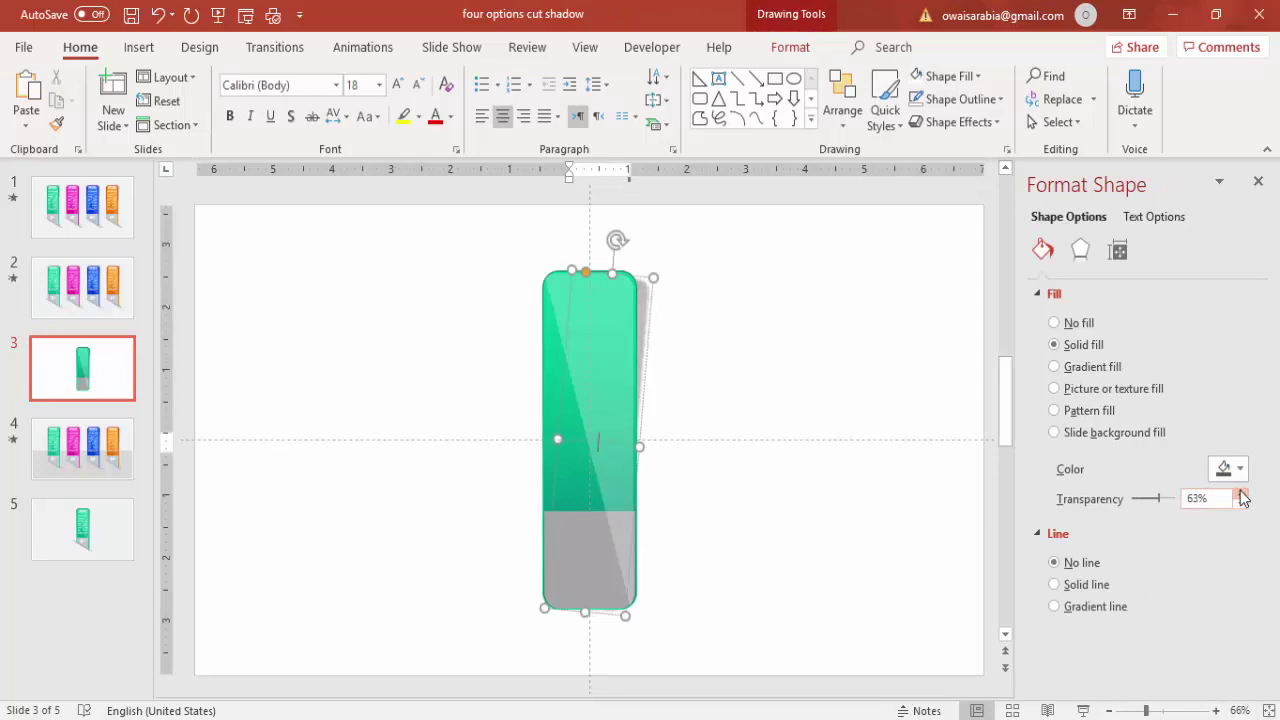
{"action": "left_click", "coordinate": [915, 445]}
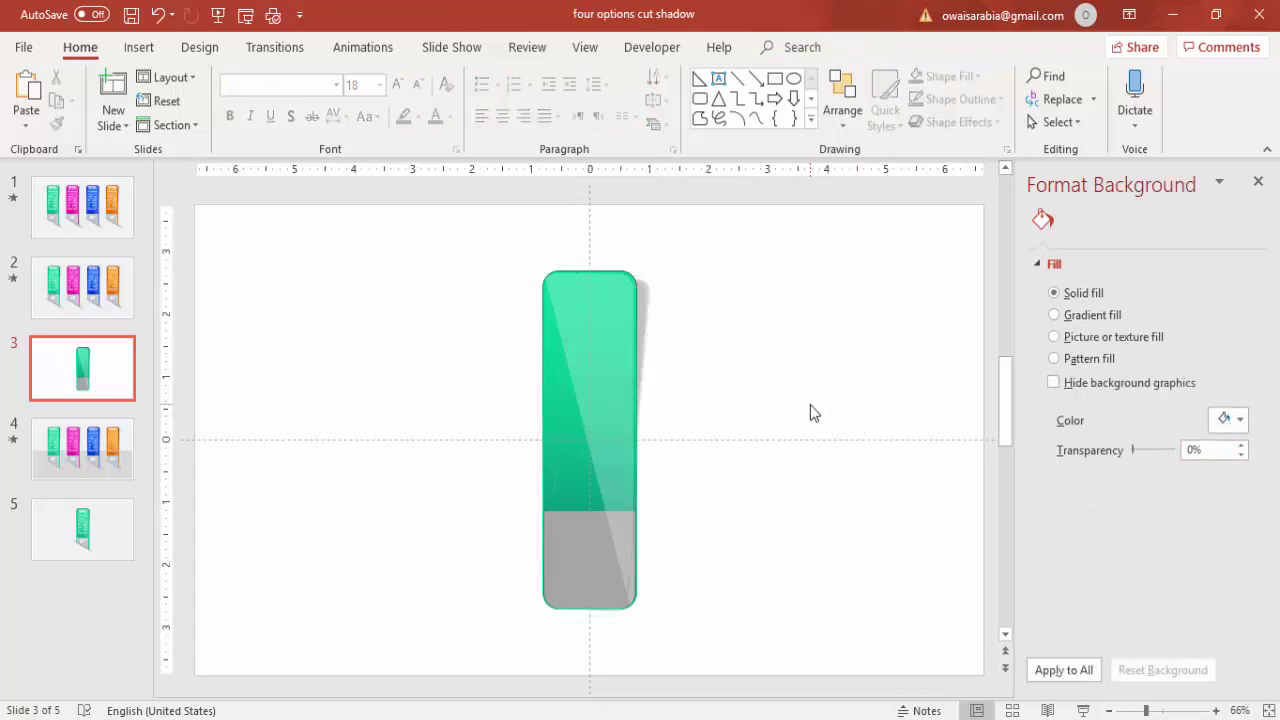
Draw a right triangle about 3.34" wide and 2.29" high, centered over the banner's gray lower piece, and remove its outline
{"action": "left_click", "coordinate": [140, 48]}
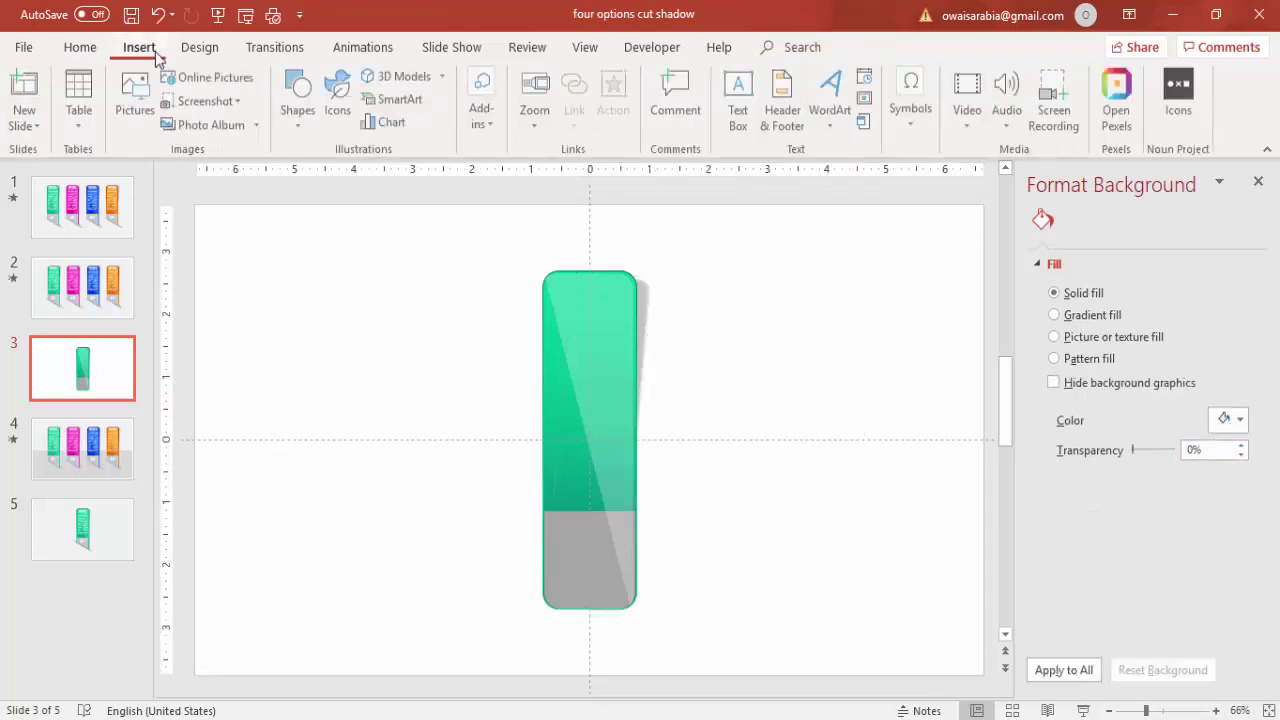
{"action": "left_click", "coordinate": [298, 110]}
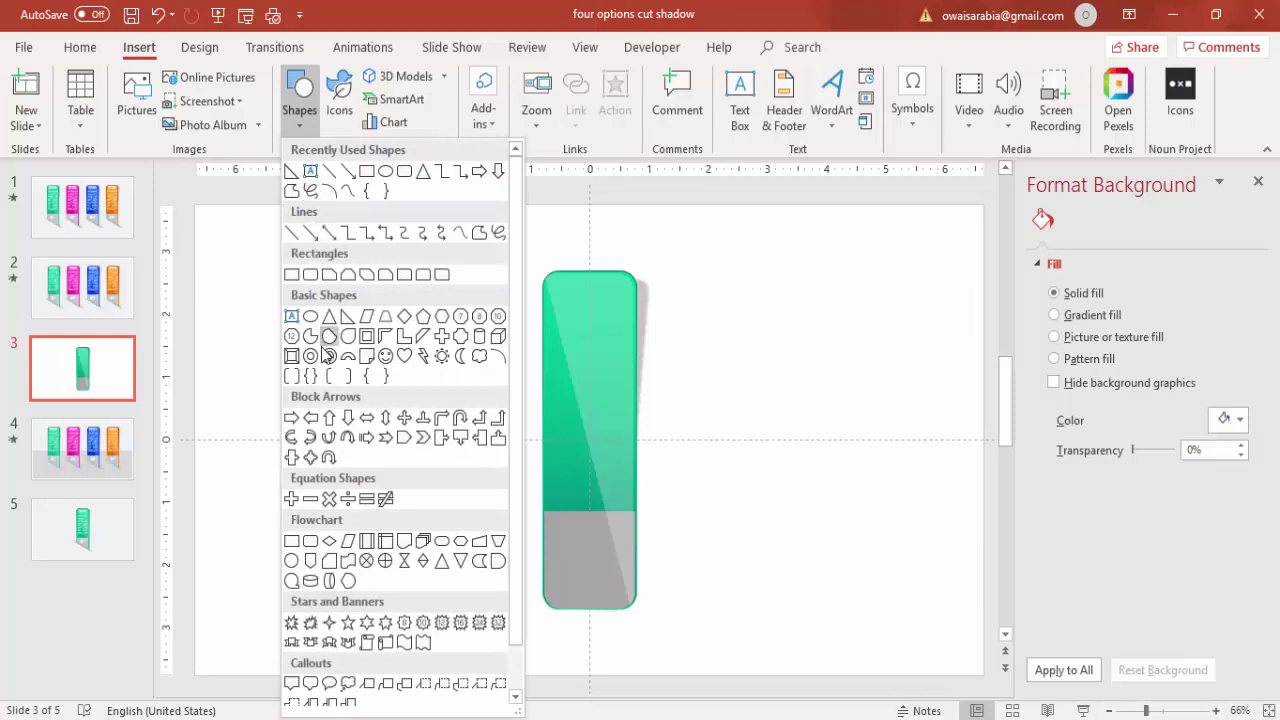
{"action": "left_click", "coordinate": [347, 317]}
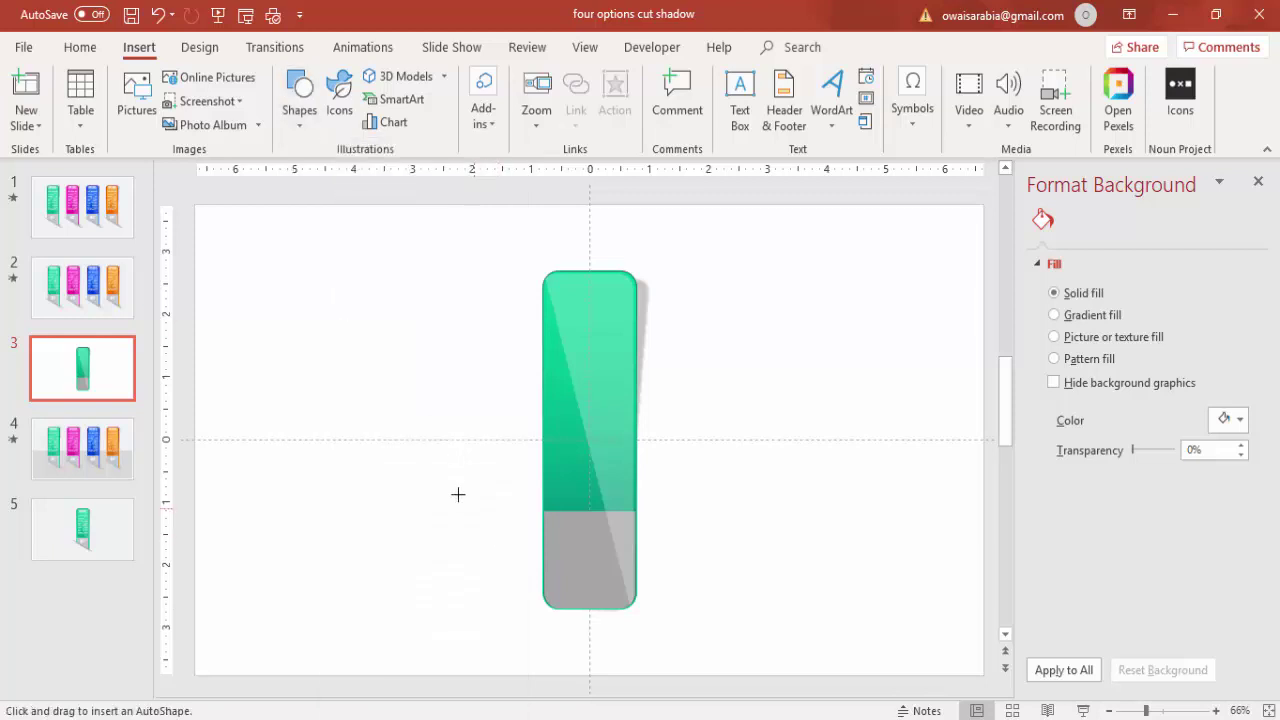
{"action": "left_click_drag", "start_coordinate": [454, 493], "coordinate": [653, 637]}
{"action": "left_click_drag", "start_coordinate": [566, 606], "coordinate": [576, 600]}
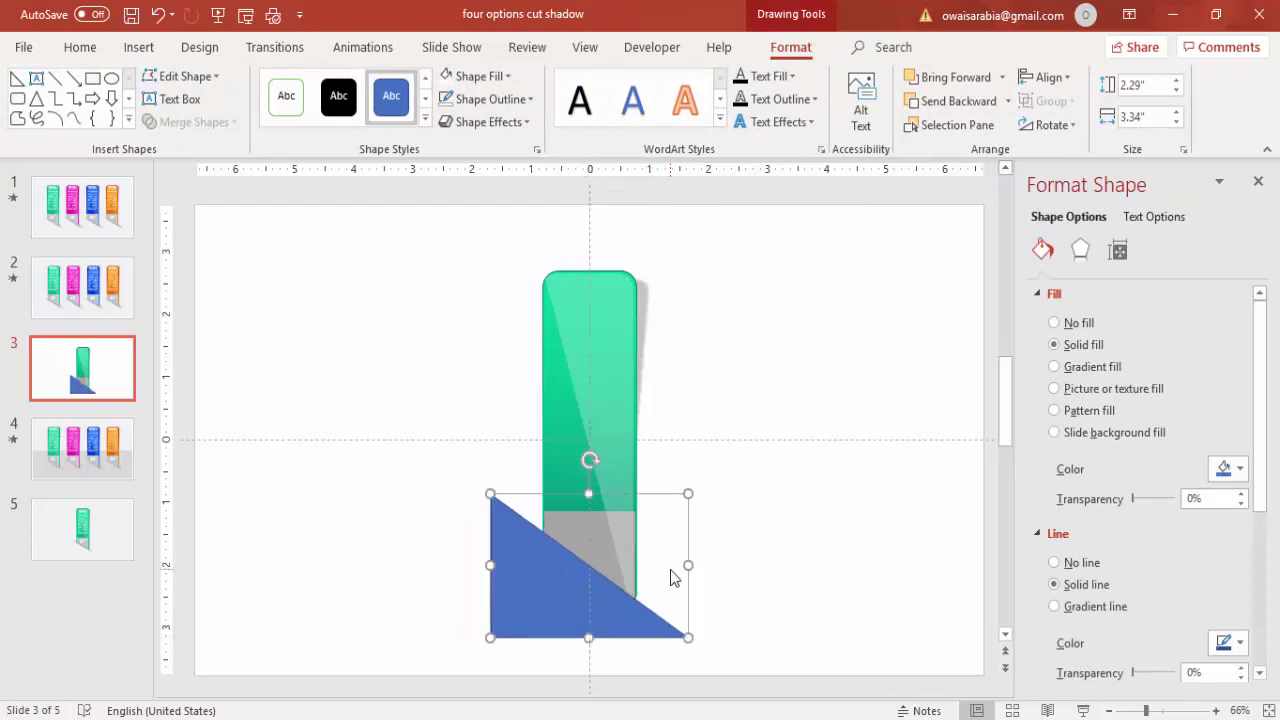
{"action": "left_click", "coordinate": [490, 99]}
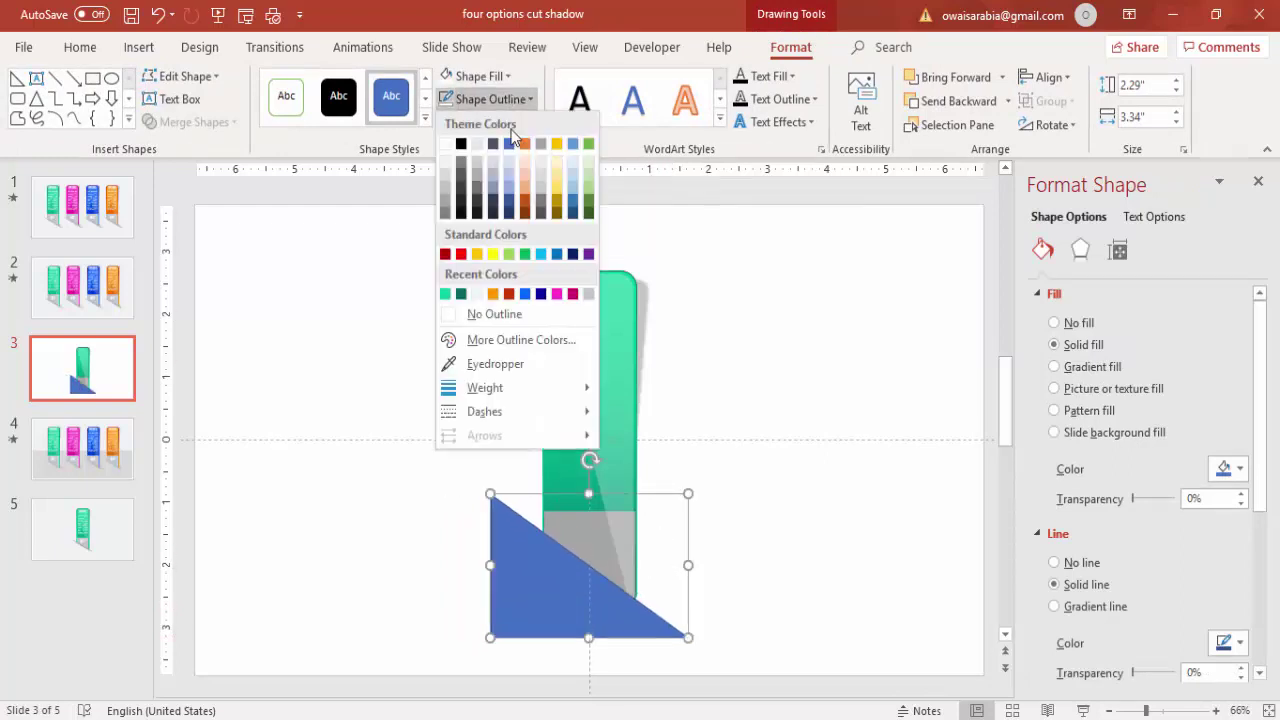
{"action": "left_click", "coordinate": [508, 321]}
{"action": "left_click", "coordinate": [749, 368]}
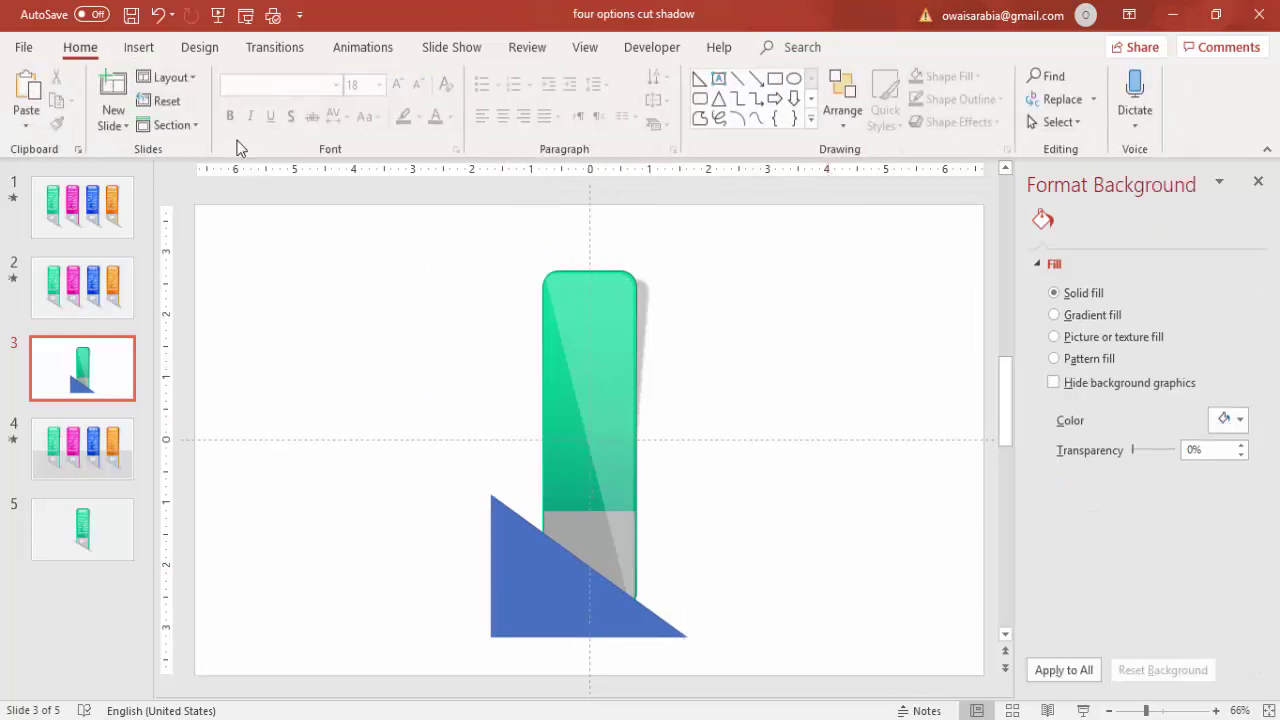
Draw a thin horizontal rectangle about 3" wide and 0.27" high beside the banner's gray lower piece
{"action": "left_click", "coordinate": [139, 47]}
{"action": "left_click", "coordinate": [302, 127]}
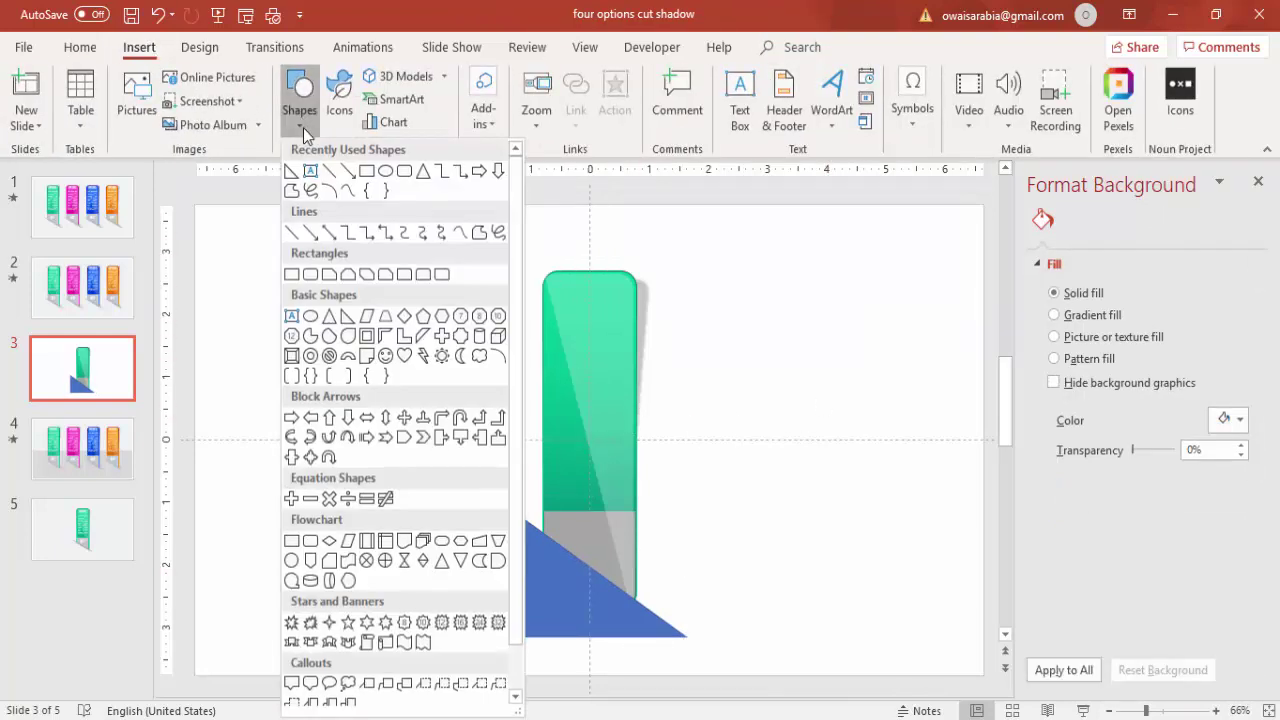
{"action": "left_click", "coordinate": [290, 275]}
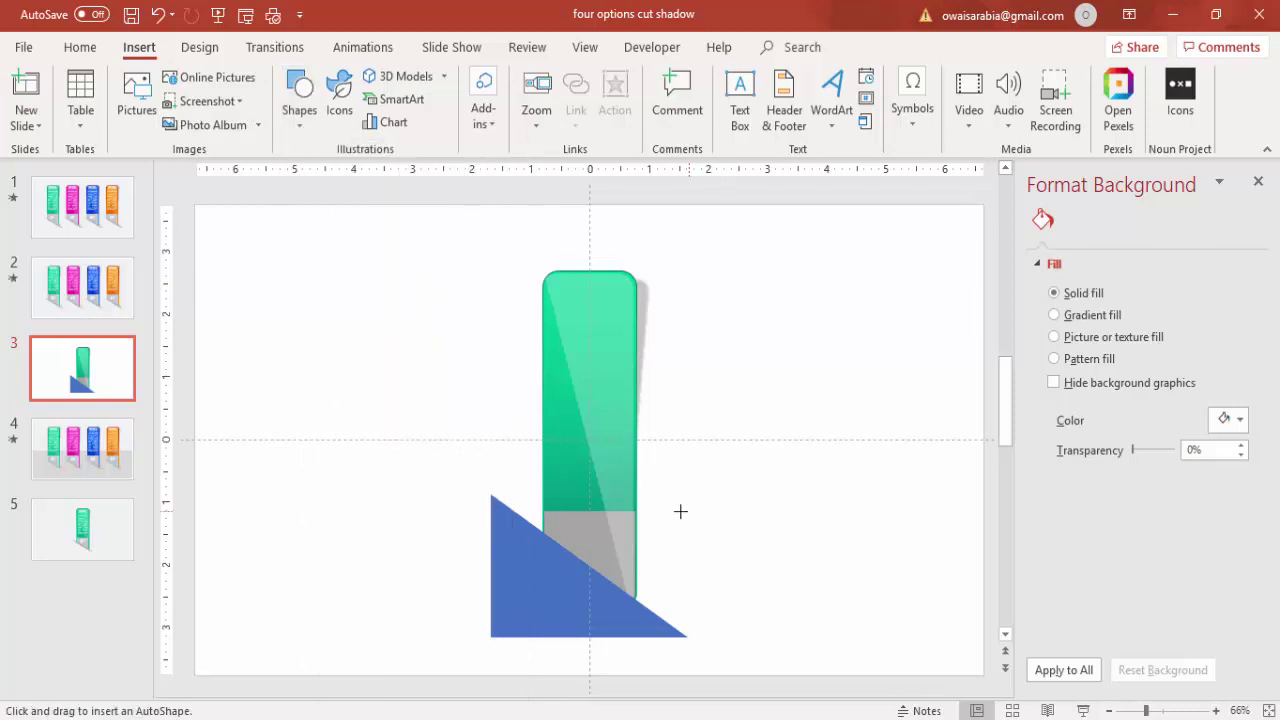
{"action": "left_click_drag", "start_coordinate": [674, 496], "coordinate": [851, 510]}
Give the thin rectangle a gradient fill running from dark gray at the first stop to white at the last
{"action": "left_click", "coordinate": [1078, 368]}
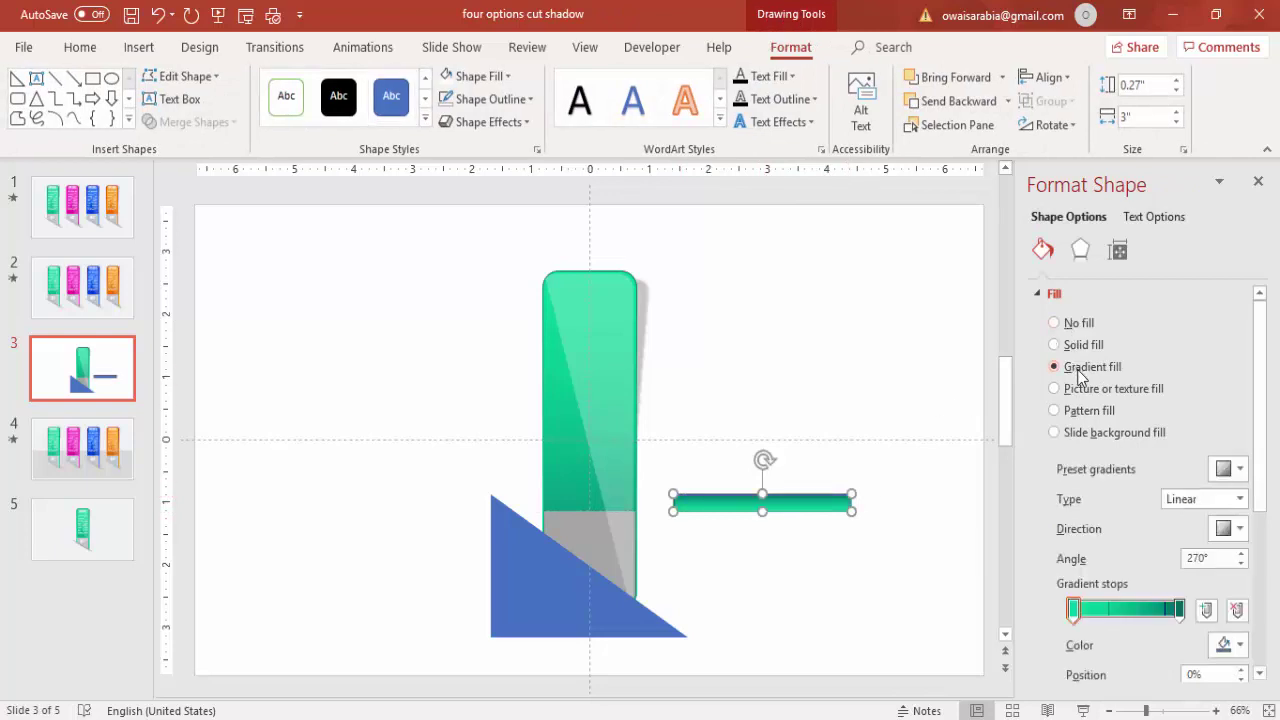
{"action": "left_click", "coordinate": [1181, 609]}
{"action": "left_click", "coordinate": [1226, 645]}
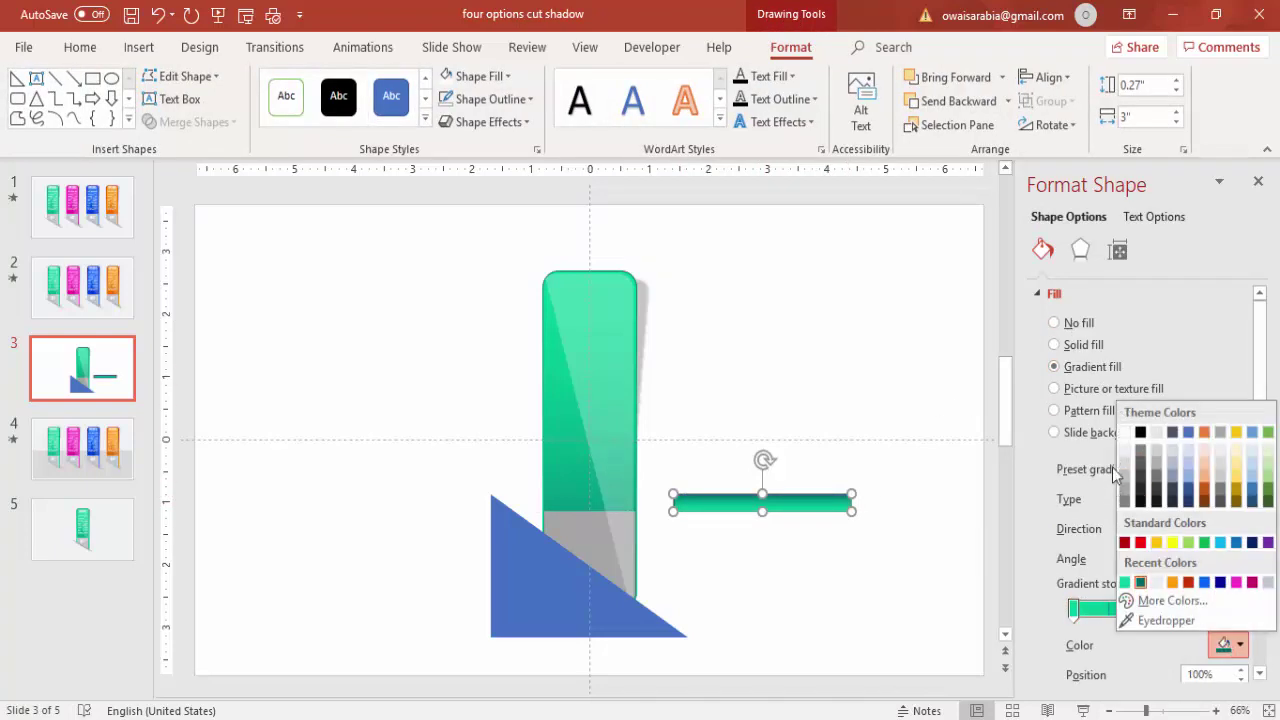
{"action": "left_click", "coordinate": [1126, 432]}
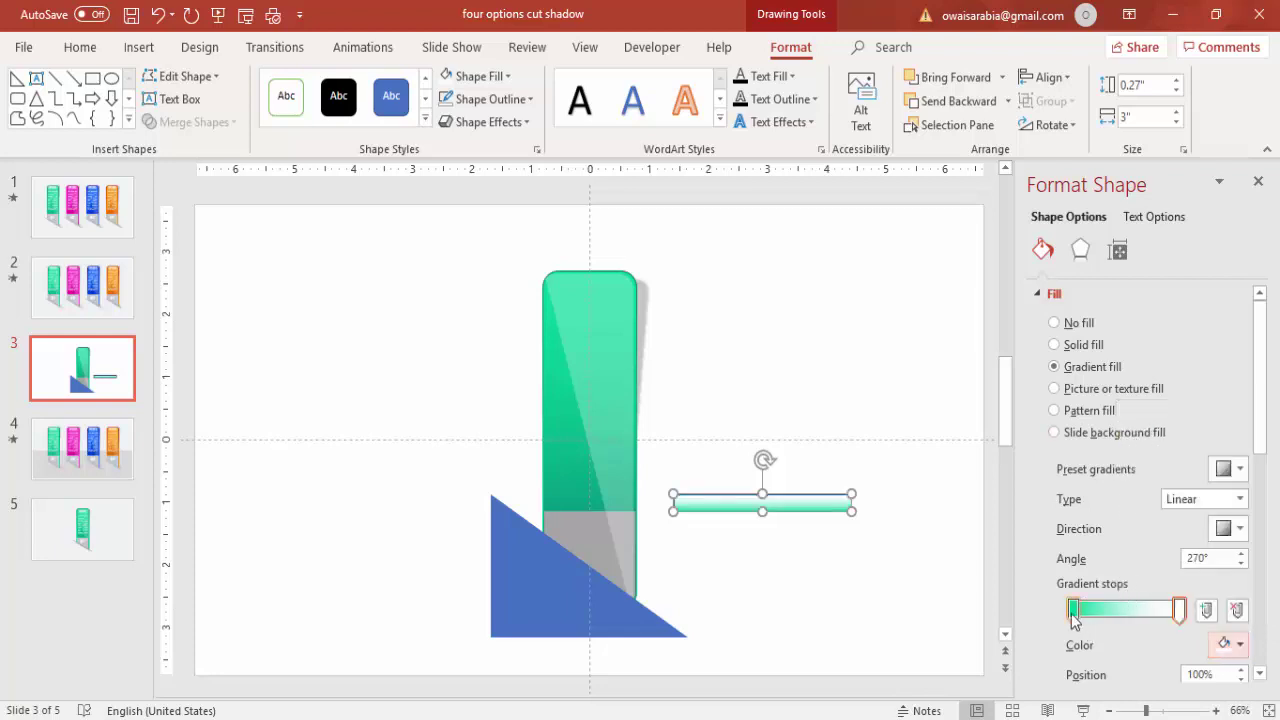
{"action": "left_click", "coordinate": [1074, 610]}
{"action": "left_click", "coordinate": [1226, 645]}
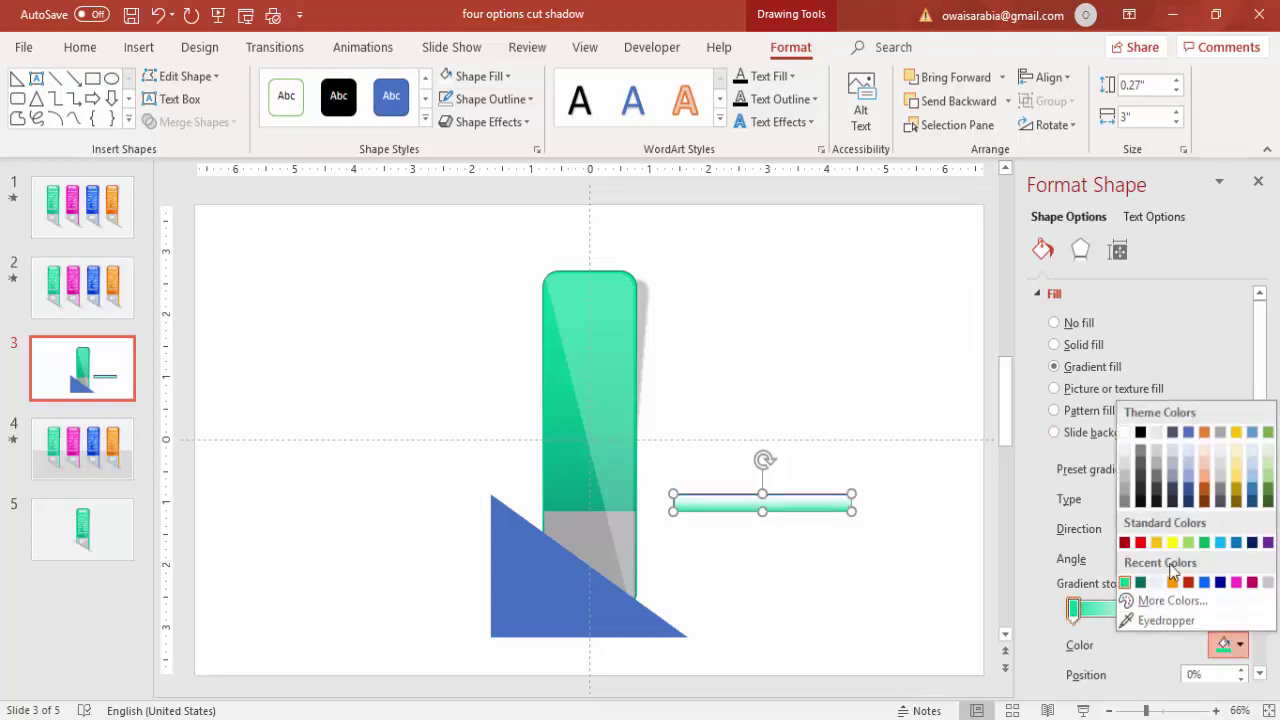
{"action": "left_click", "coordinate": [1122, 499]}
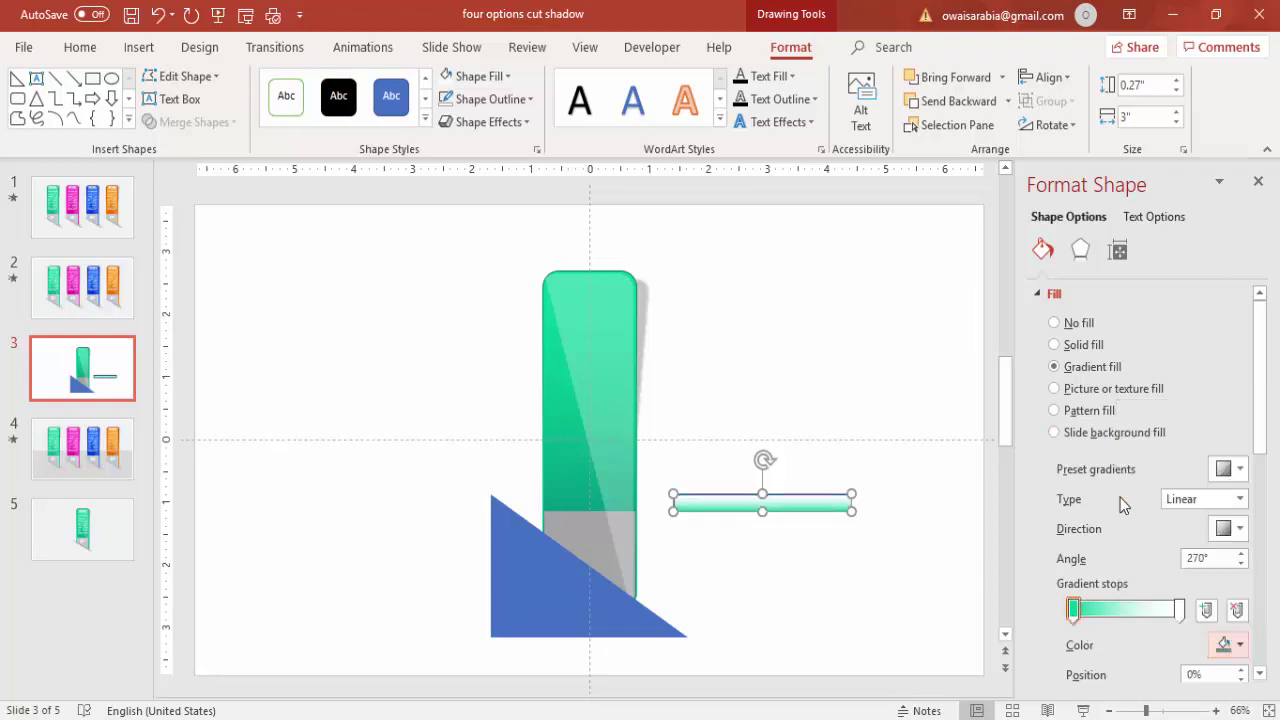
Switch the thin rectangle's gradient type to Path and shift its dark gray stop to position 1%
{"action": "left_click", "coordinate": [1208, 500]}
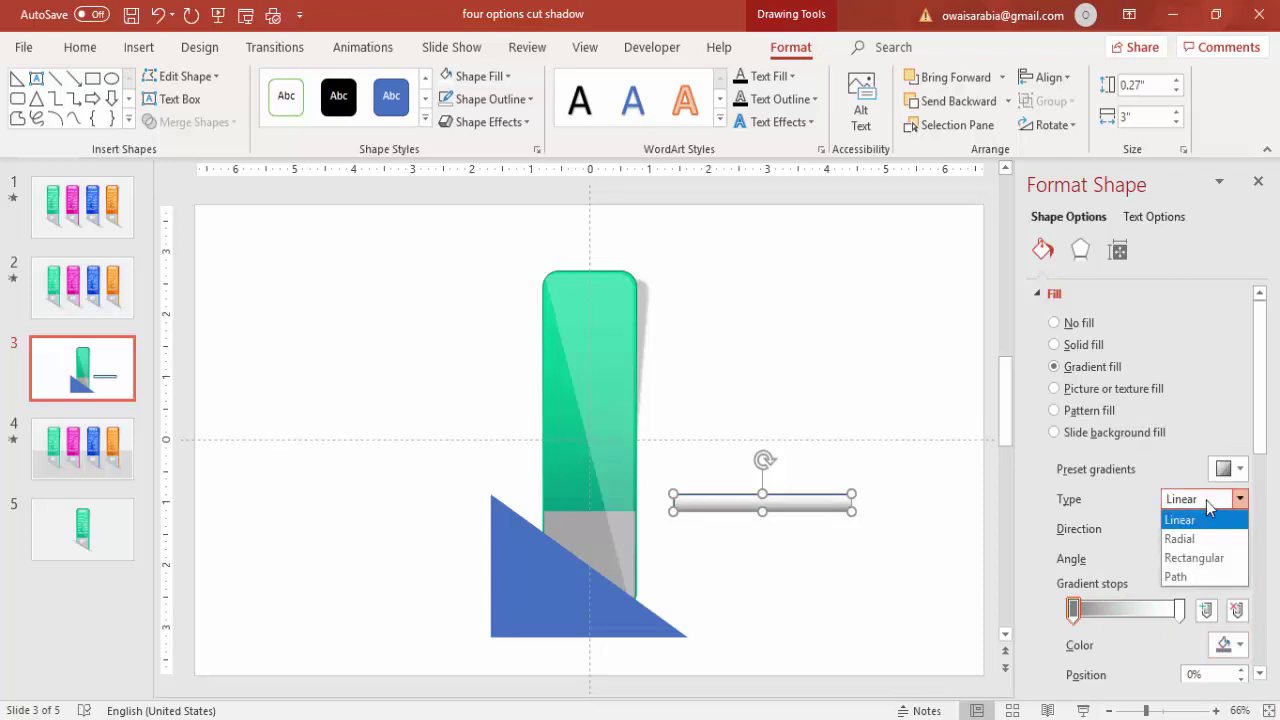
{"action": "left_click", "coordinate": [1186, 578]}
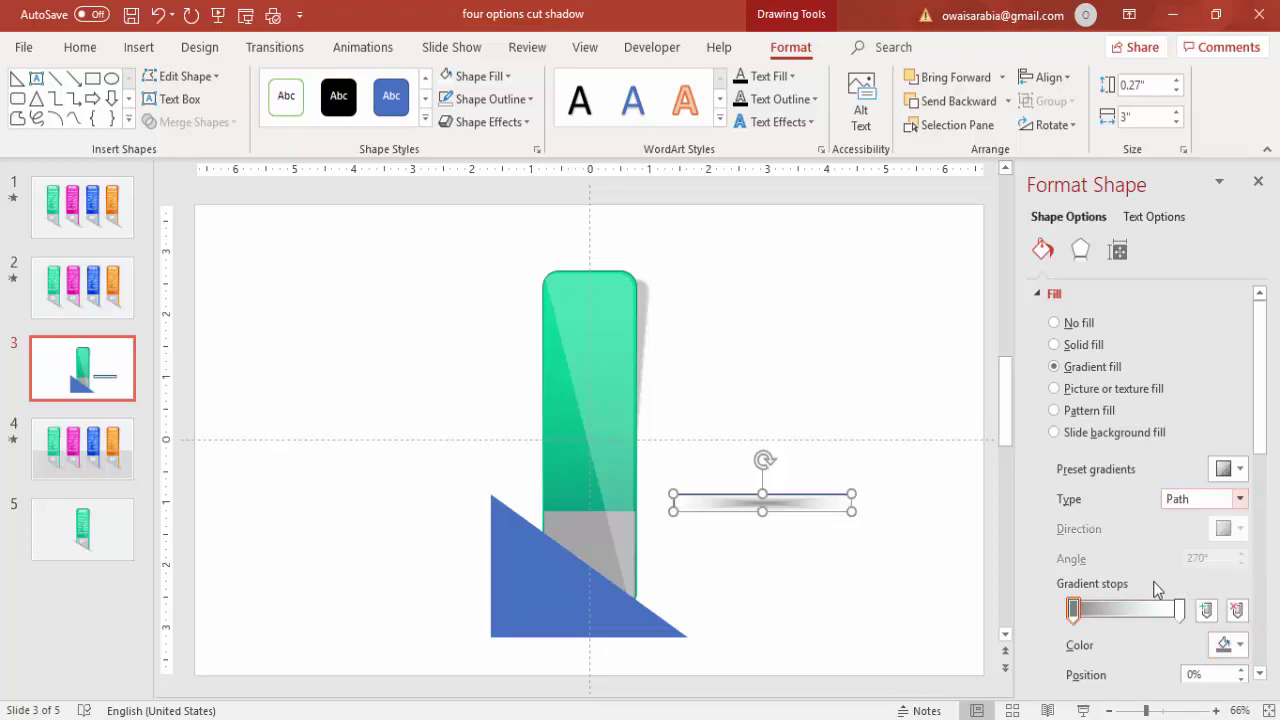
{"action": "left_click", "coordinate": [1075, 610]}
{"action": "left_click_drag", "start_coordinate": [1077, 612], "coordinate": [1079, 613]}
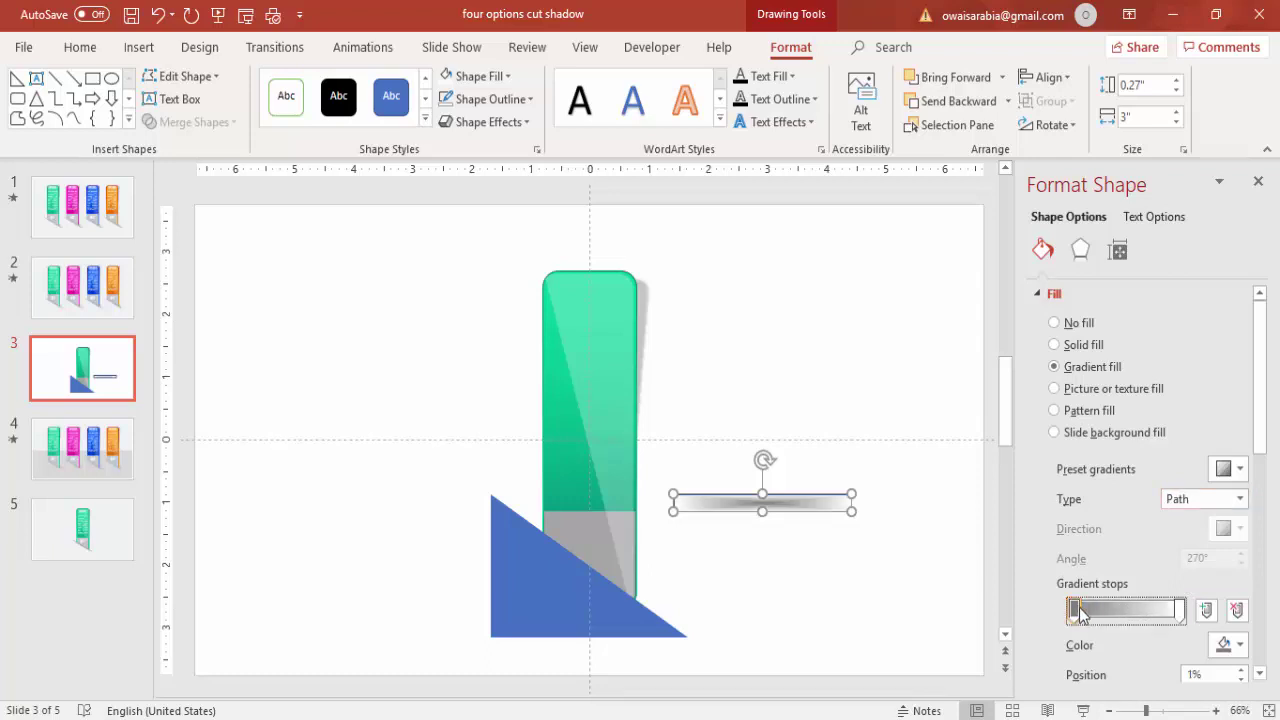
Apply 5 pt soft edges to the thin gradient rectangle
{"action": "left_click", "coordinate": [1080, 249]}
{"action": "left_click", "coordinate": [1239, 423]}
{"action": "left_click", "coordinate": [1240, 423]}
{"action": "left_click", "coordinate": [1240, 423]}
{"action": "left_click", "coordinate": [1240, 423]}
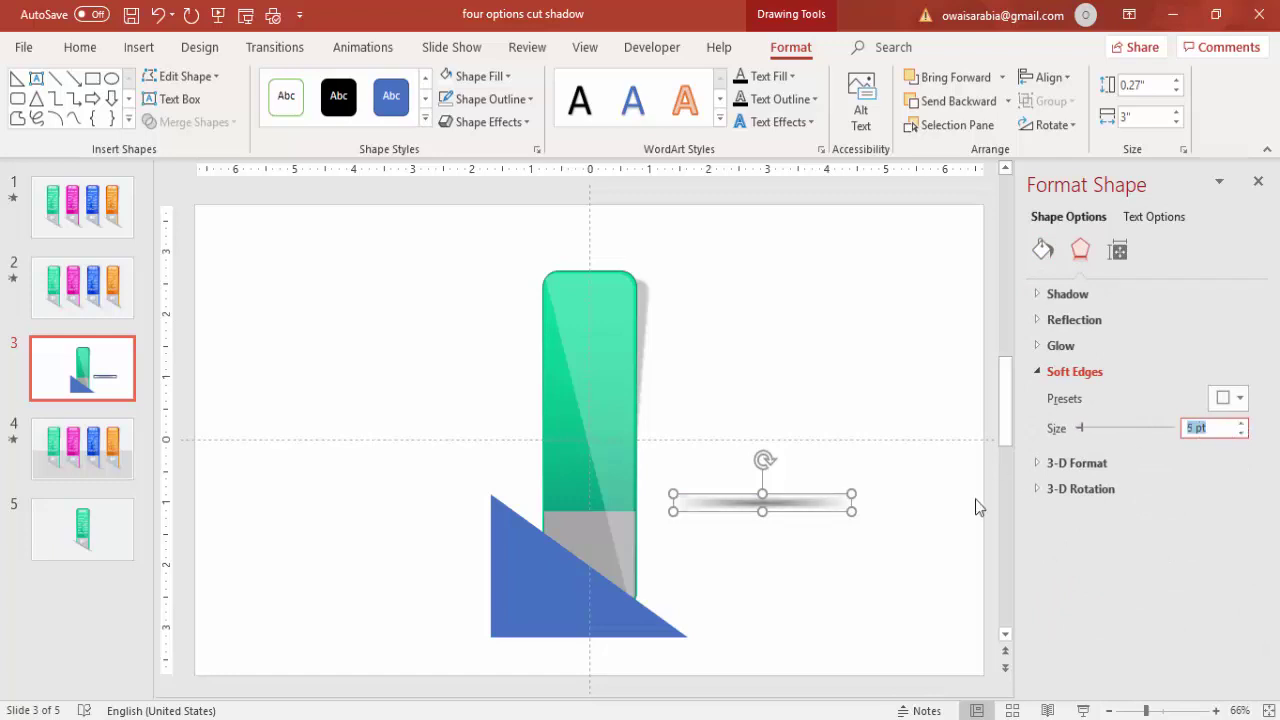
Tilt the soft gradient strip along the triangle's diagonal edge and resize it to about 3.89" long and 0.22" thick
{"action": "left_click_drag", "start_coordinate": [851, 497], "coordinate": [887, 497]}
{"action": "left_click_drag", "start_coordinate": [781, 461], "coordinate": [801, 470]}
{"action": "left_click_drag", "start_coordinate": [800, 523], "coordinate": [620, 583]}
{"action": "left_click_drag", "start_coordinate": [617, 529], "coordinate": [617, 527]}
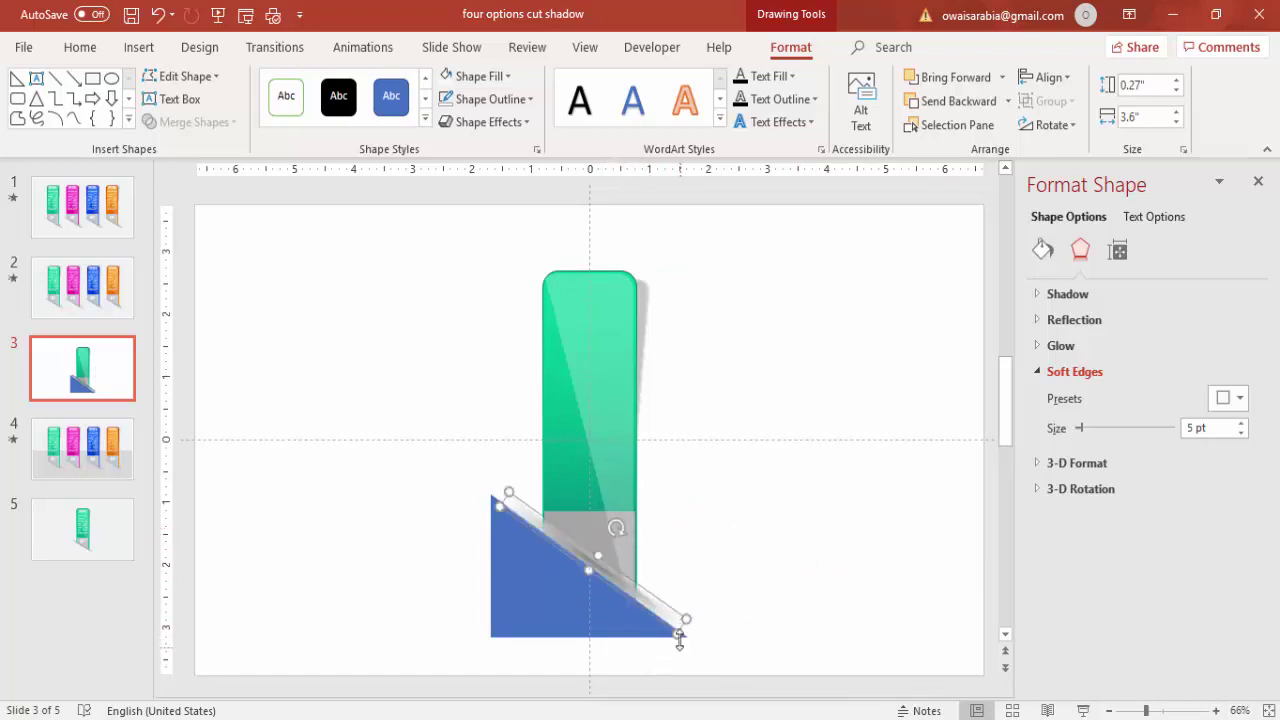
{"action": "left_click_drag", "start_coordinate": [498, 508], "coordinate": [490, 502]}
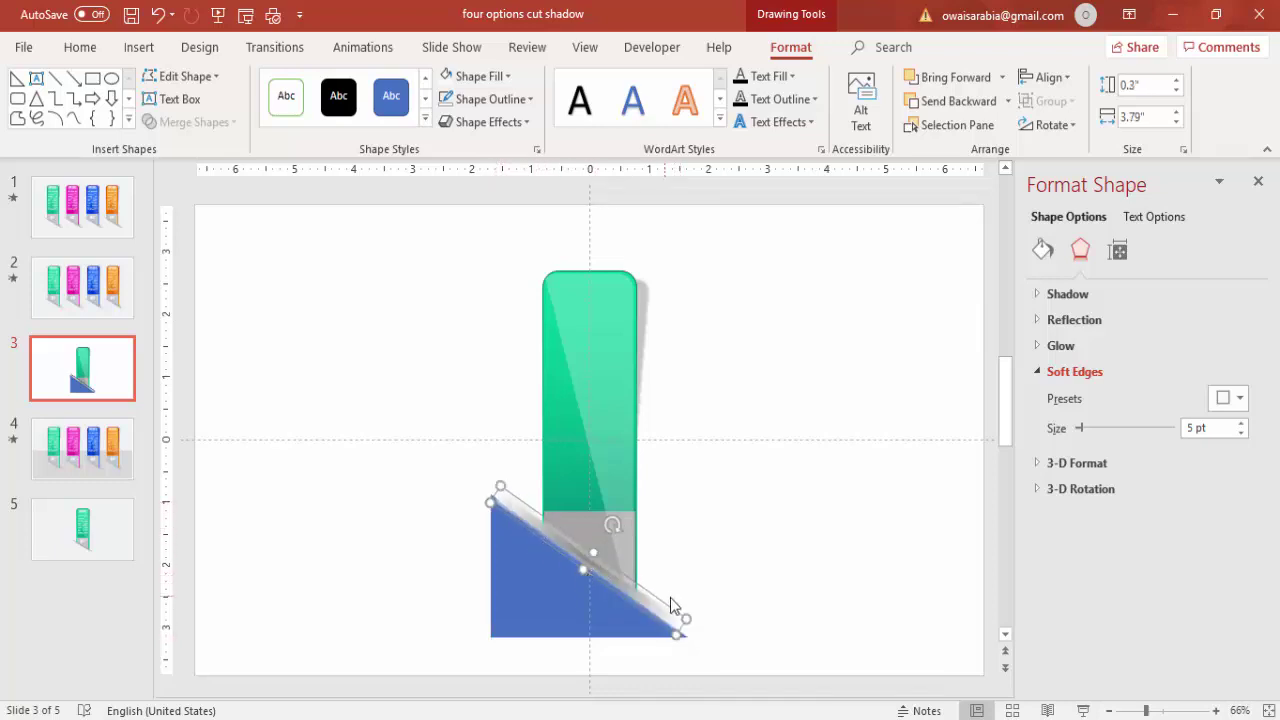
{"action": "left_click_drag", "start_coordinate": [686, 623], "coordinate": [691, 626]}
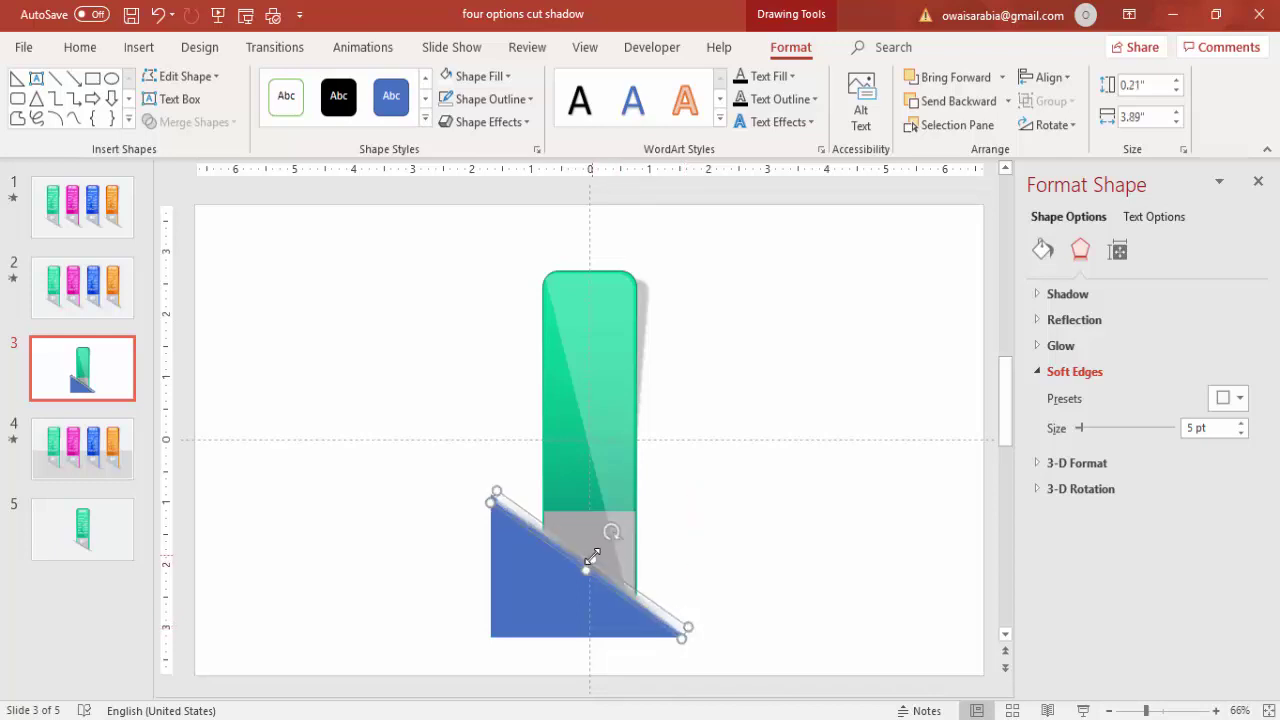
{"action": "left_click_drag", "start_coordinate": [592, 557], "coordinate": [590, 557]}
Set the slide background to a solid light gray, White, Background 1, Darker 15%
{"action": "left_click", "coordinate": [769, 394]}
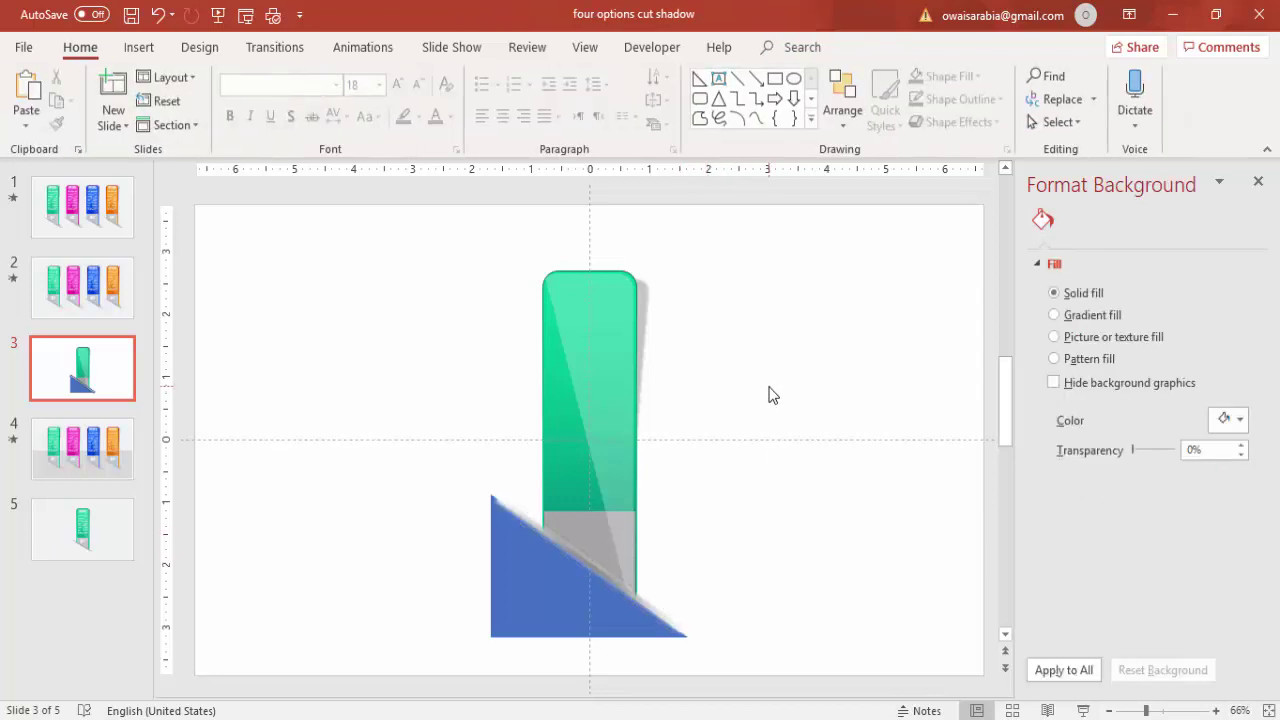
{"action": "left_click", "coordinate": [1238, 420]}
{"action": "left_click", "coordinate": [1126, 503]}
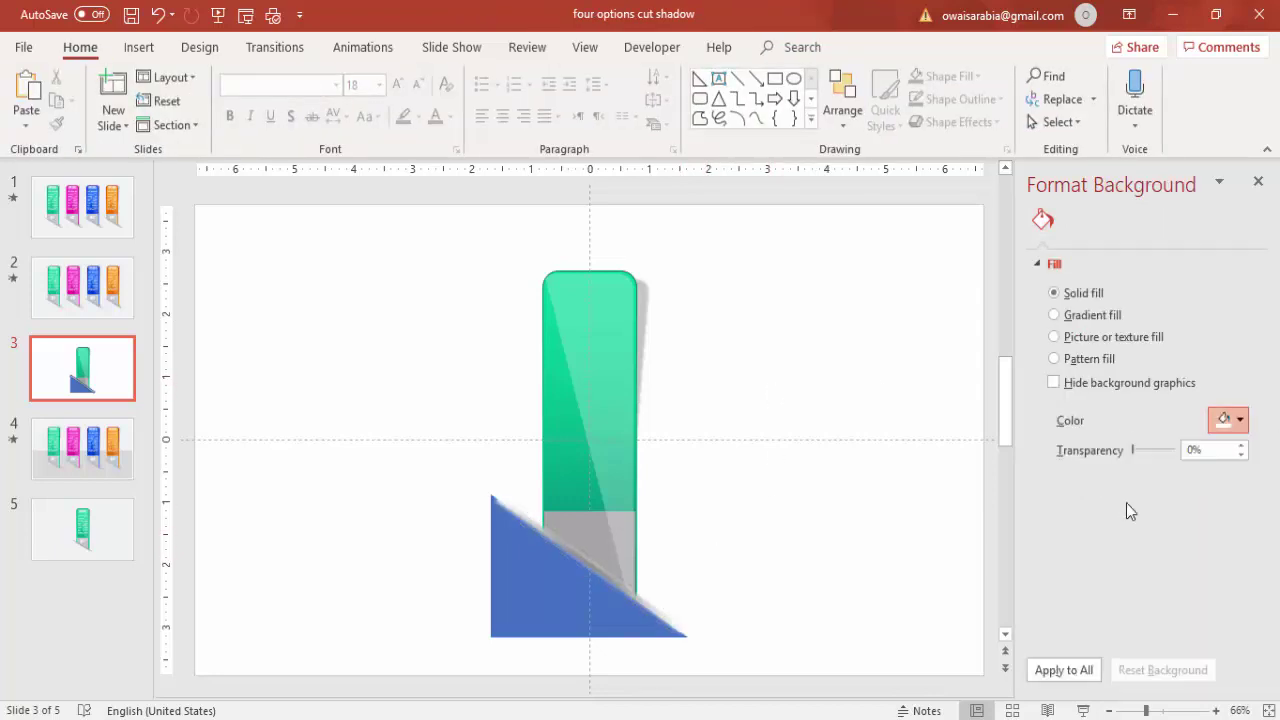
{"action": "left_click", "coordinate": [1226, 420]}
{"action": "left_click", "coordinate": [1124, 515]}
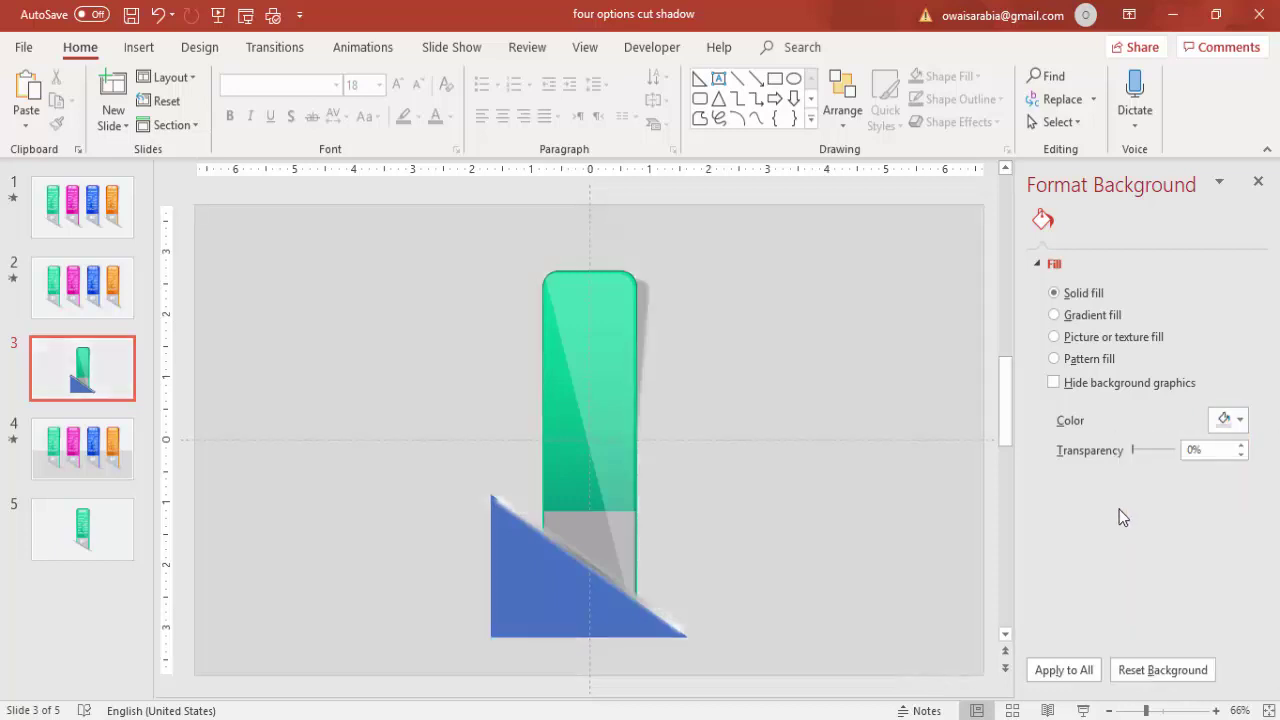
Match the blue triangle to the slide background with a White, Background 1, Darker 15% fill and no outline
{"action": "left_click", "coordinate": [566, 603]}
{"action": "left_click", "coordinate": [1236, 468]}
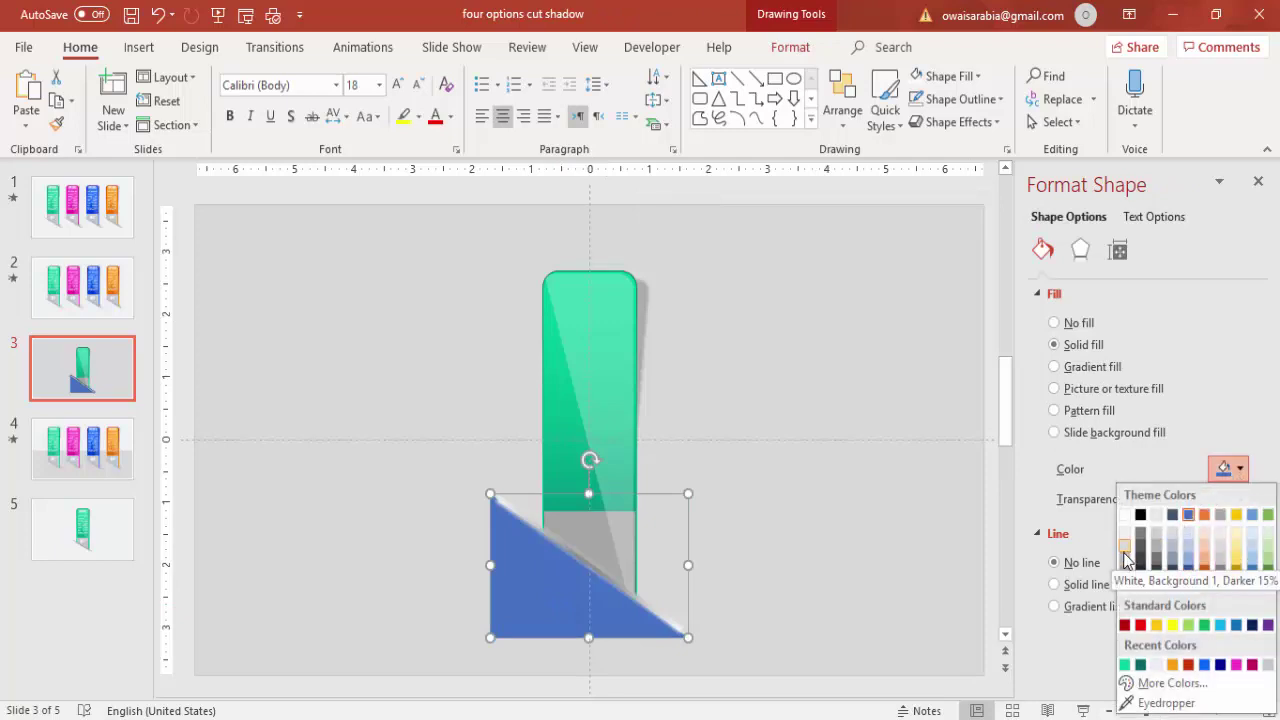
{"action": "left_click", "coordinate": [1124, 545]}
{"action": "left_click", "coordinate": [1229, 482]}
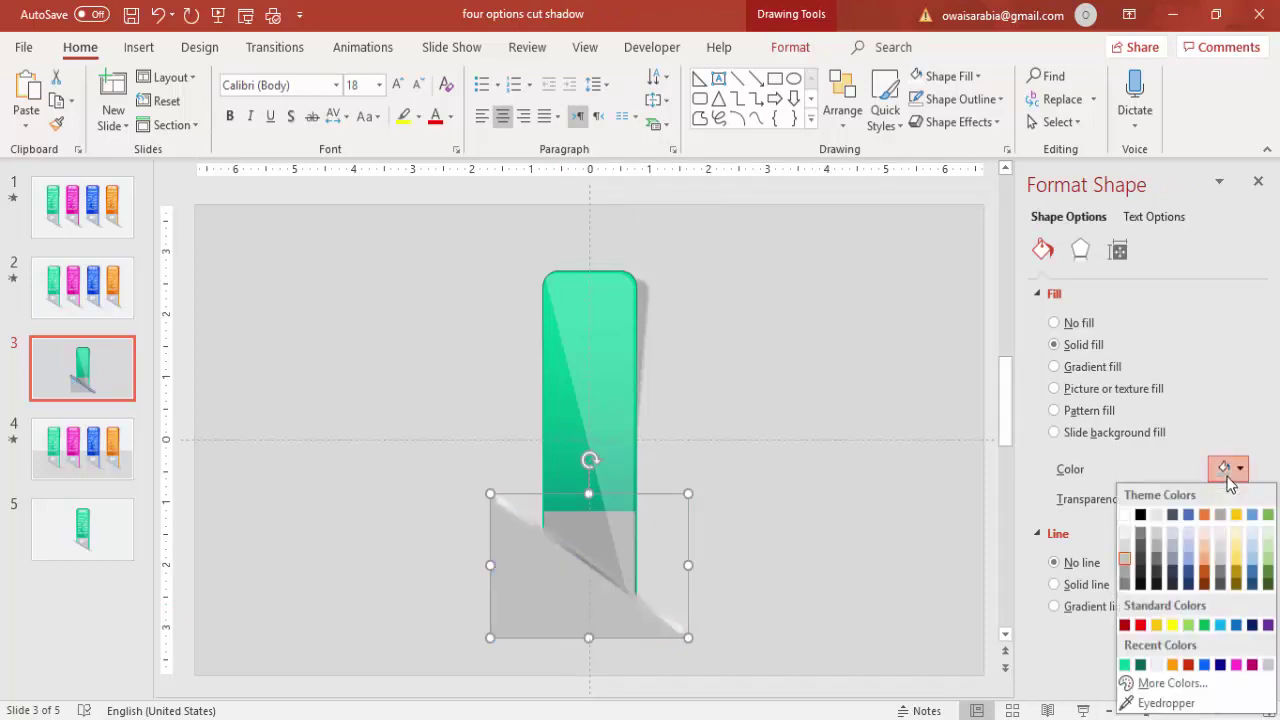
{"action": "left_click", "coordinate": [1128, 552]}
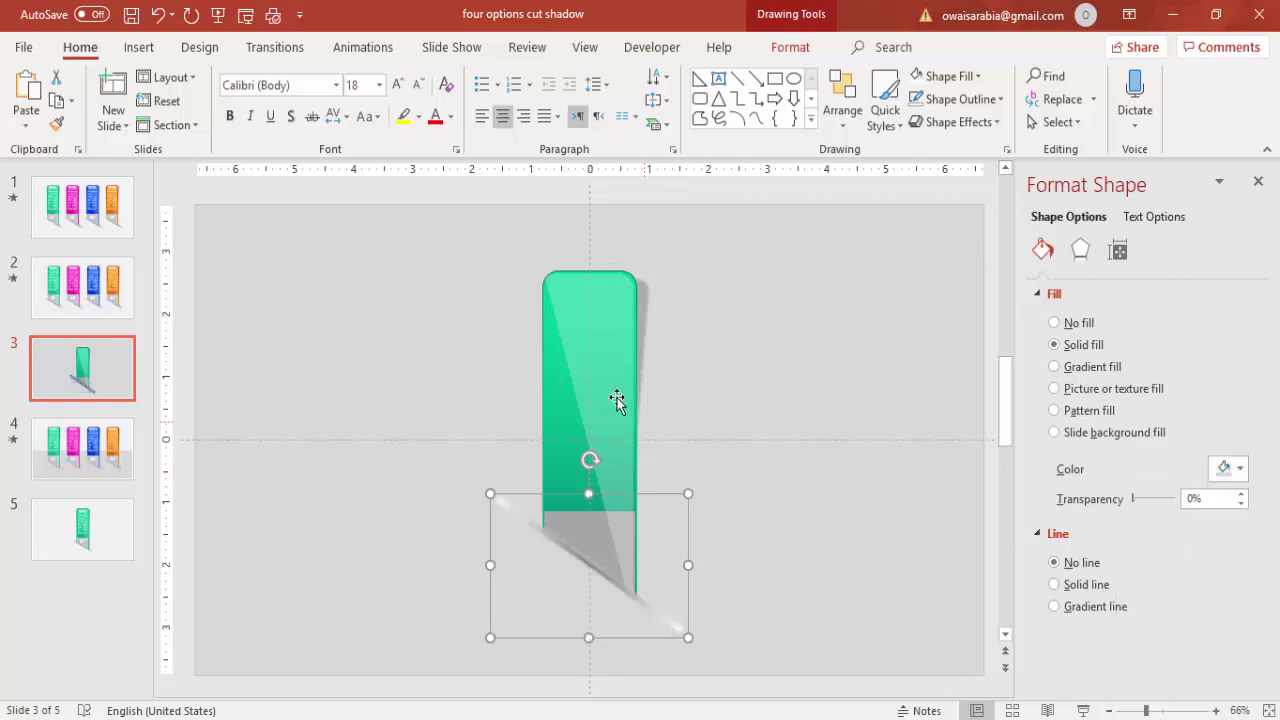
{"action": "left_click", "coordinate": [788, 47]}
{"action": "left_click", "coordinate": [524, 100]}
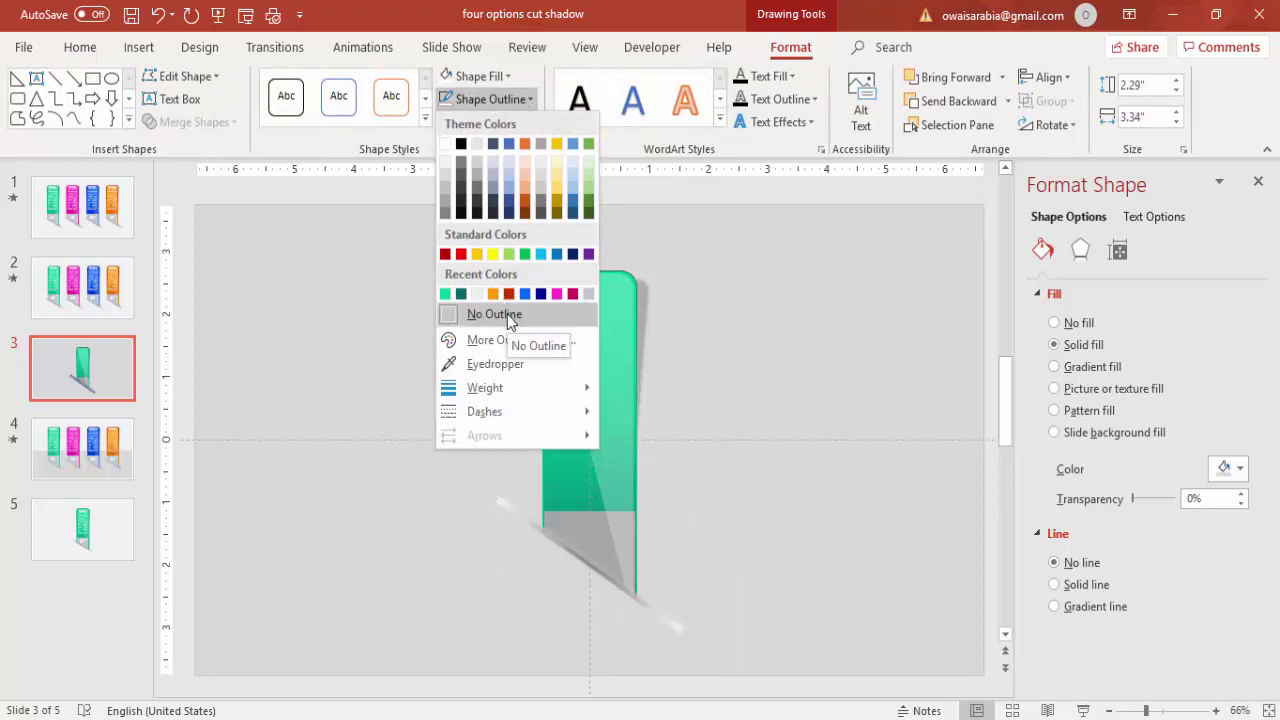
{"action": "left_click", "coordinate": [507, 314]}
Recolor the shadow strip's white gradient stop to White, Background 1, Darker 15%, so its ends blend into the background
{"action": "left_click", "coordinate": [507, 507]}
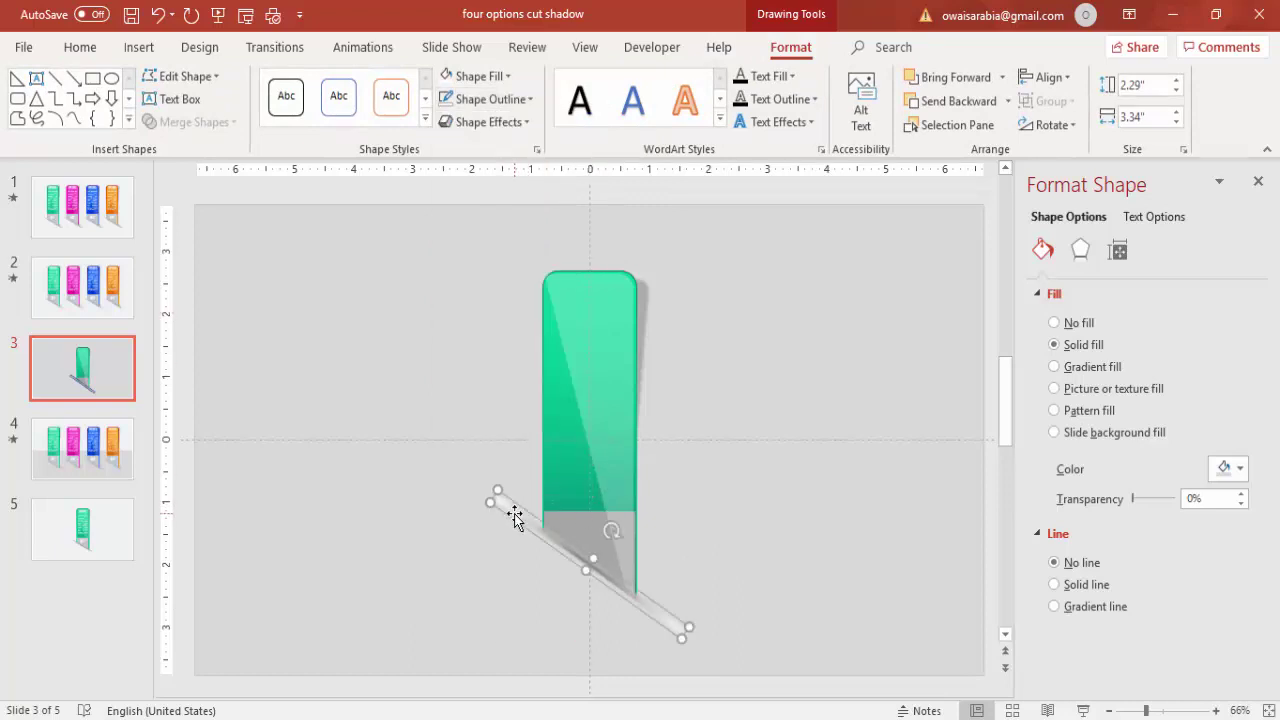
{"action": "left_click", "coordinate": [1180, 608]}
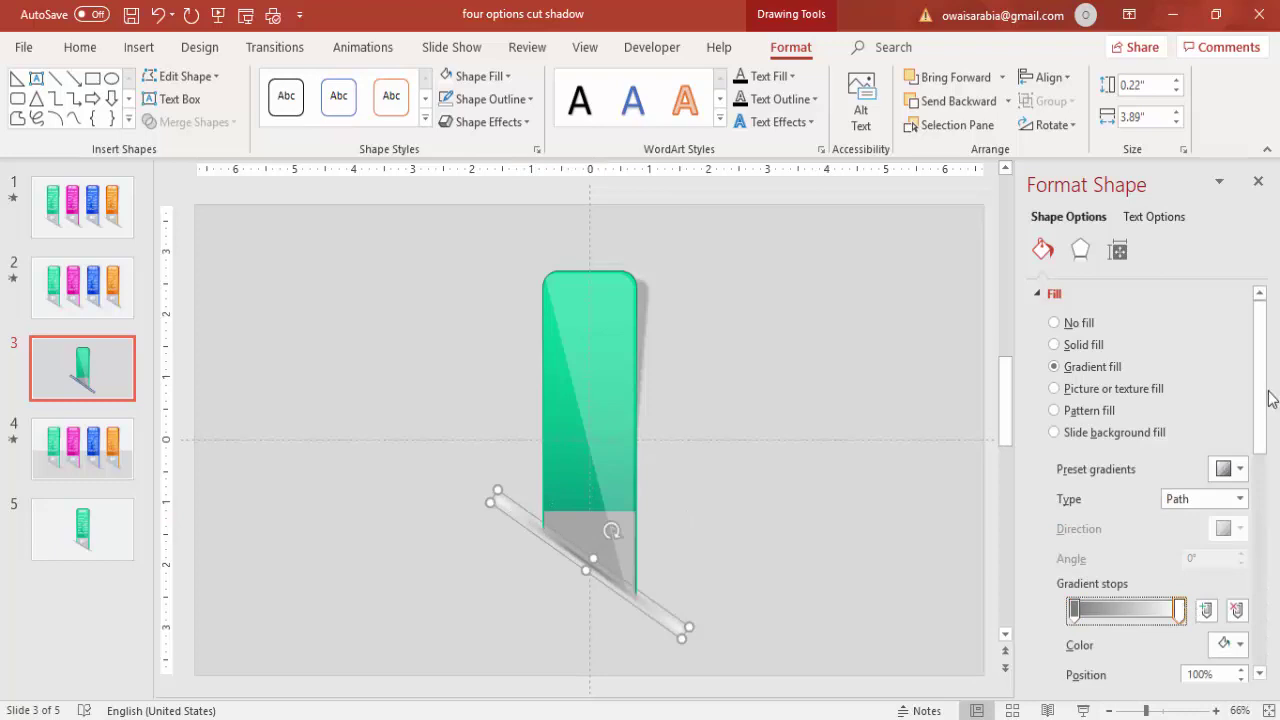
{"action": "left_click_drag", "start_coordinate": [1266, 398], "coordinate": [1266, 446]}
{"action": "left_click", "coordinate": [1232, 501]}
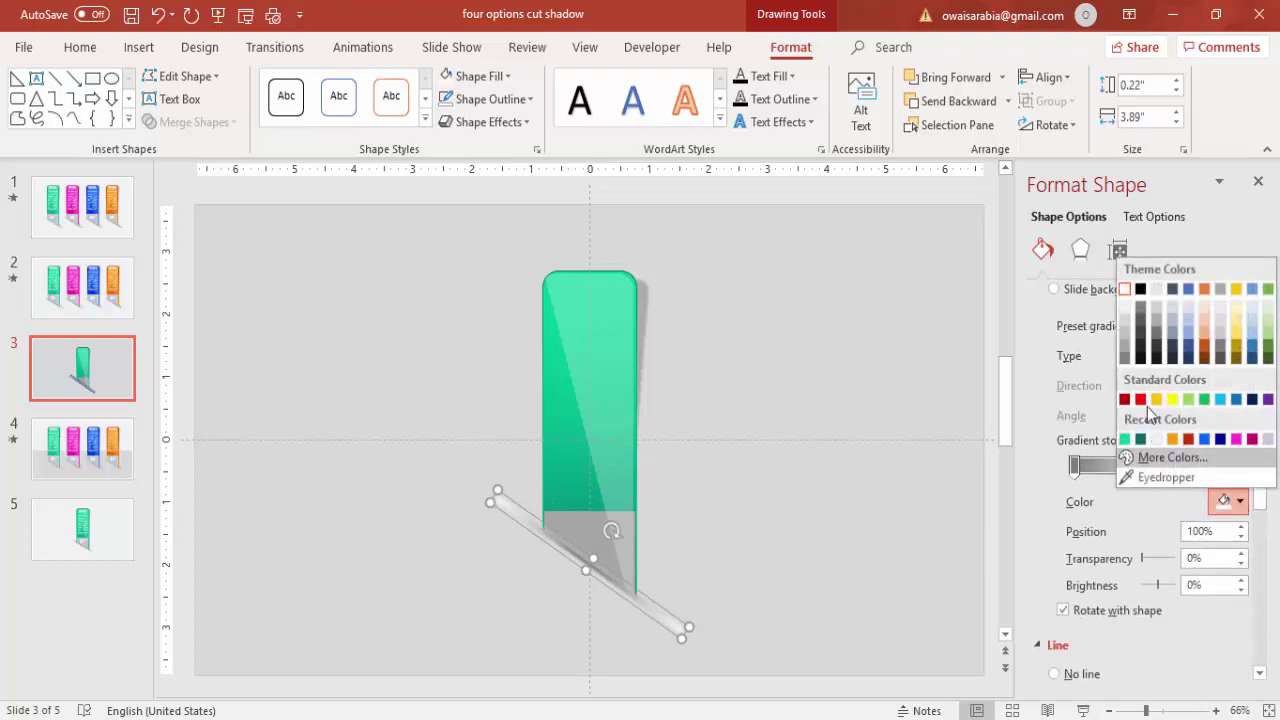
{"action": "left_click", "coordinate": [1125, 320]}
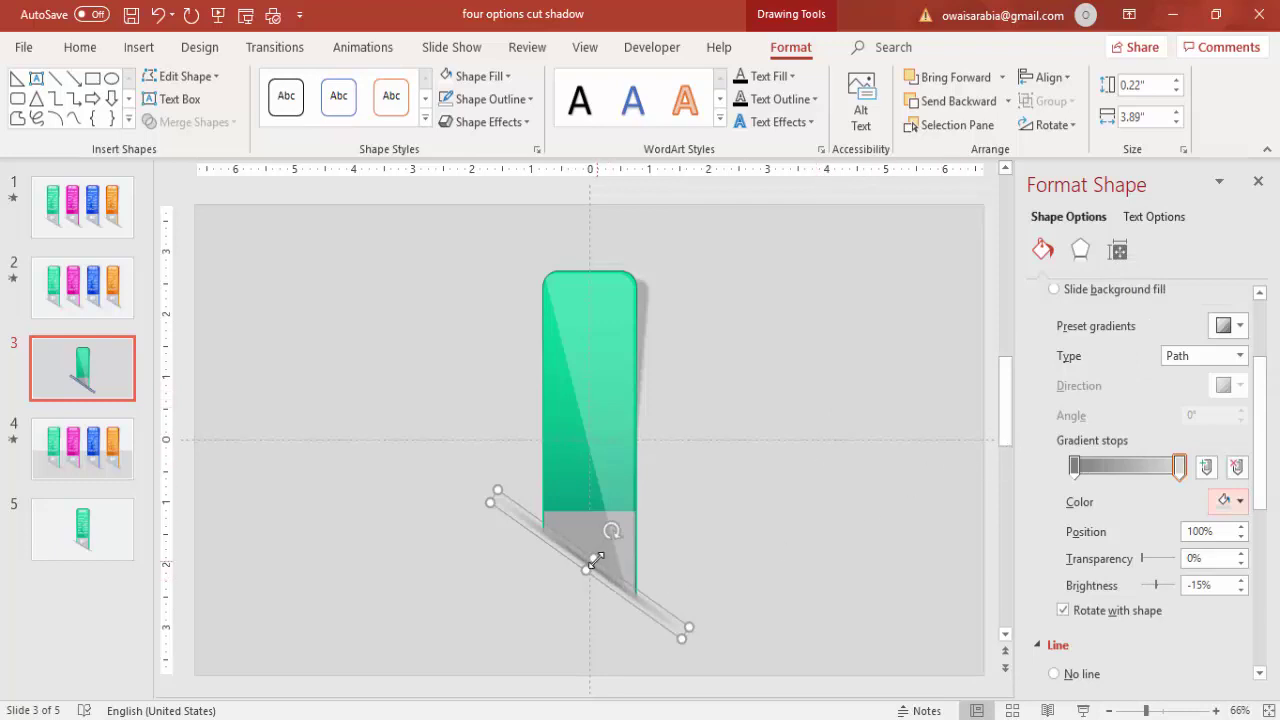
{"action": "left_click", "coordinate": [783, 557]}
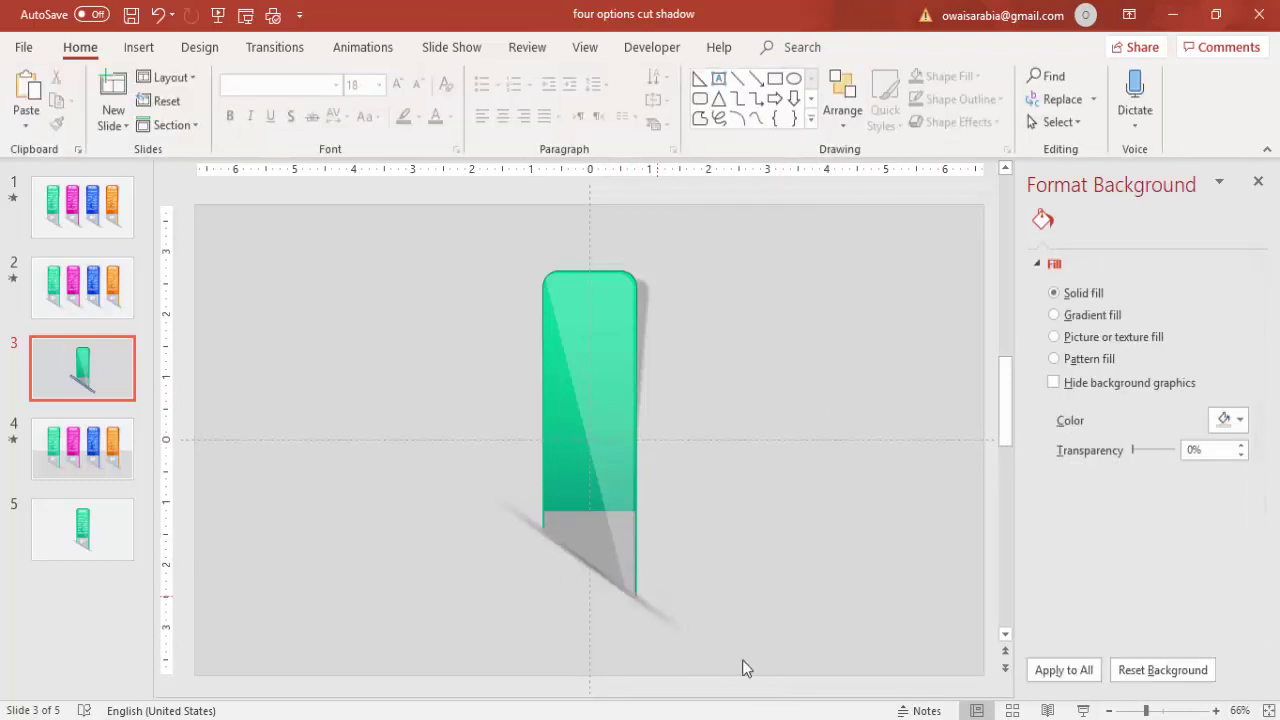
{"action": "left_click", "coordinate": [543, 609]}
{"action": "left_click_drag", "start_coordinate": [517, 589], "coordinate": [652, 394]}
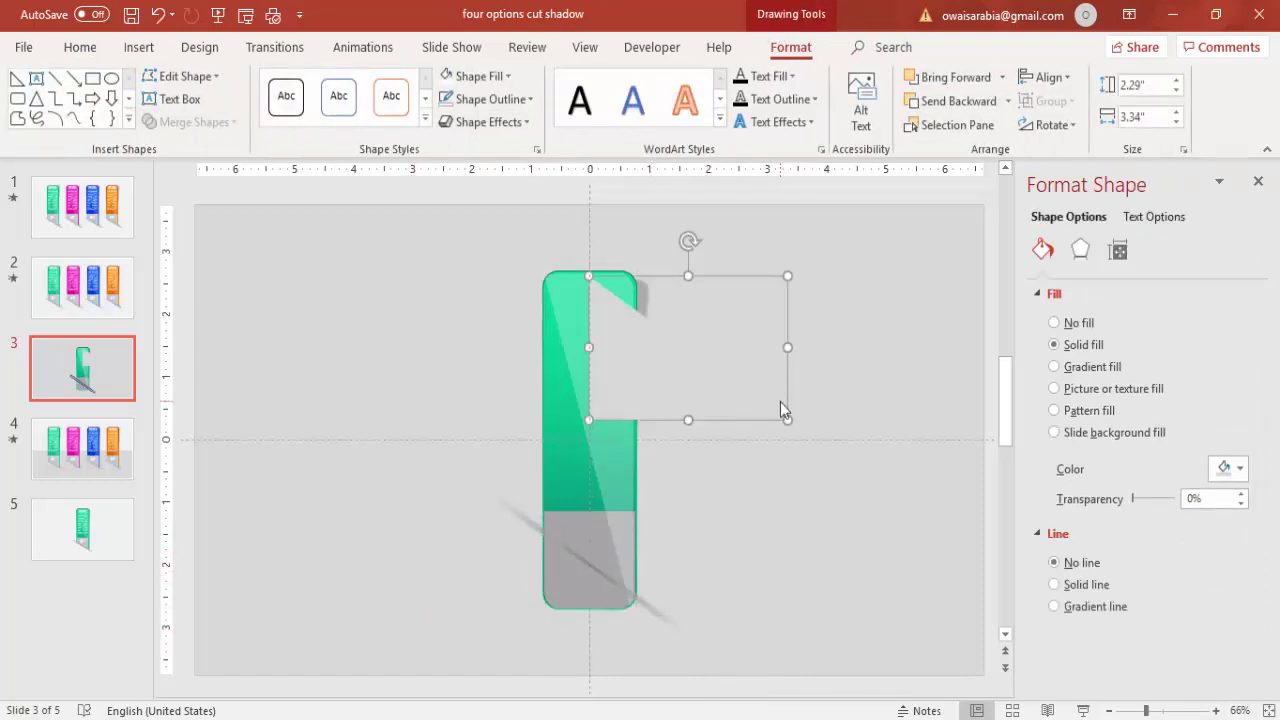
{"action": "key", "text": "ctrl+z"}
{"action": "left_click", "coordinate": [733, 388]}
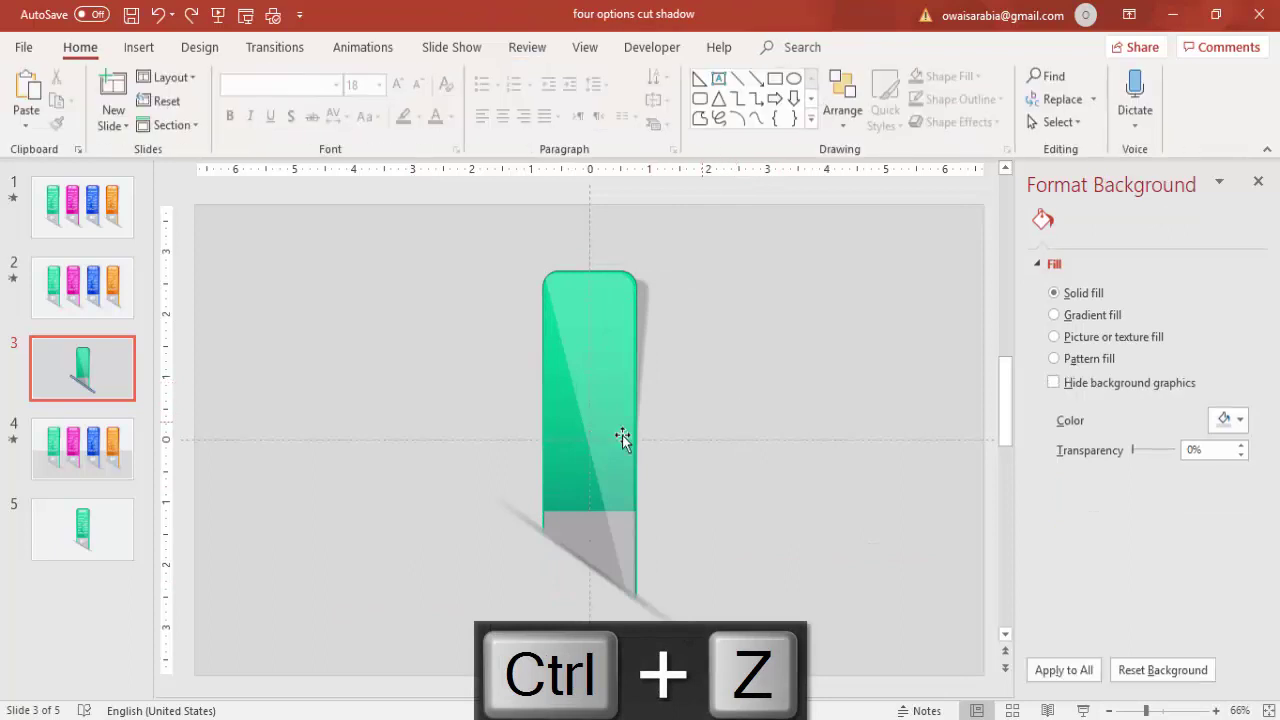
Insert a text box reading "OPTION 1" in the empty area beside the banner's upper end
{"action": "left_click", "coordinate": [138, 47]}
{"action": "left_click", "coordinate": [740, 100]}
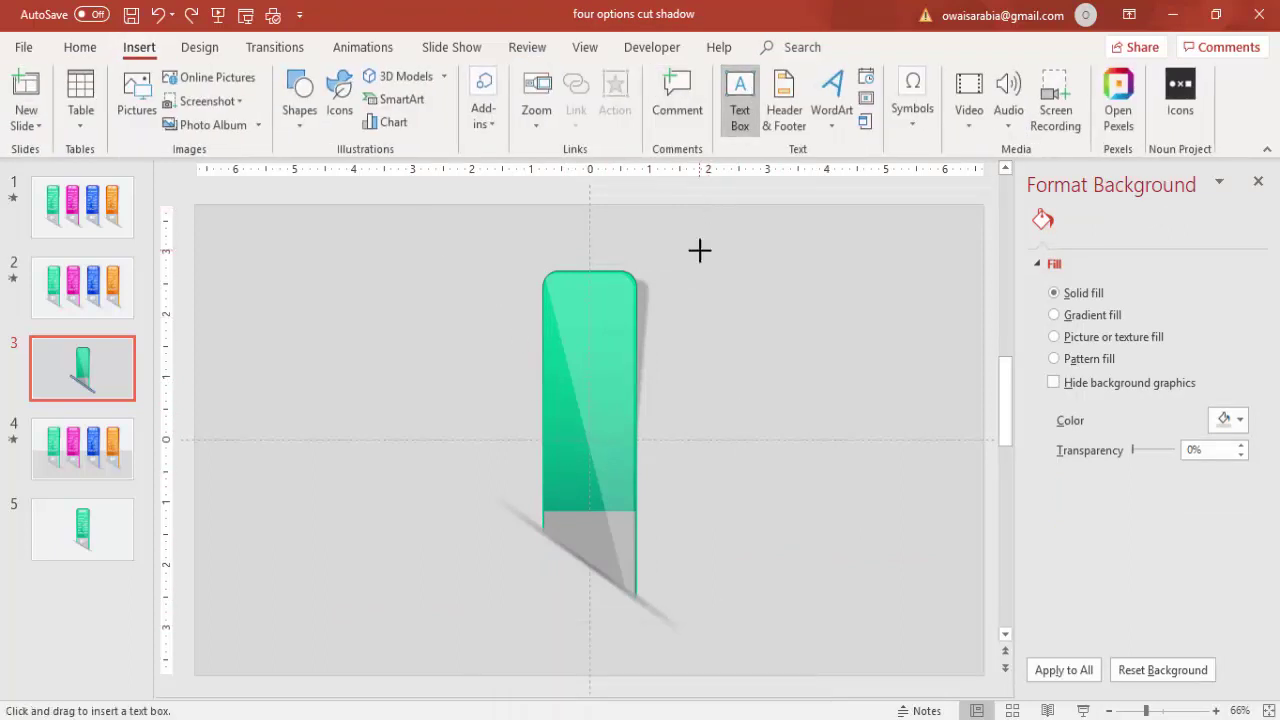
{"action": "left_click_drag", "start_coordinate": [697, 249], "coordinate": [765, 292]}
{"action": "type", "text": "OP"}
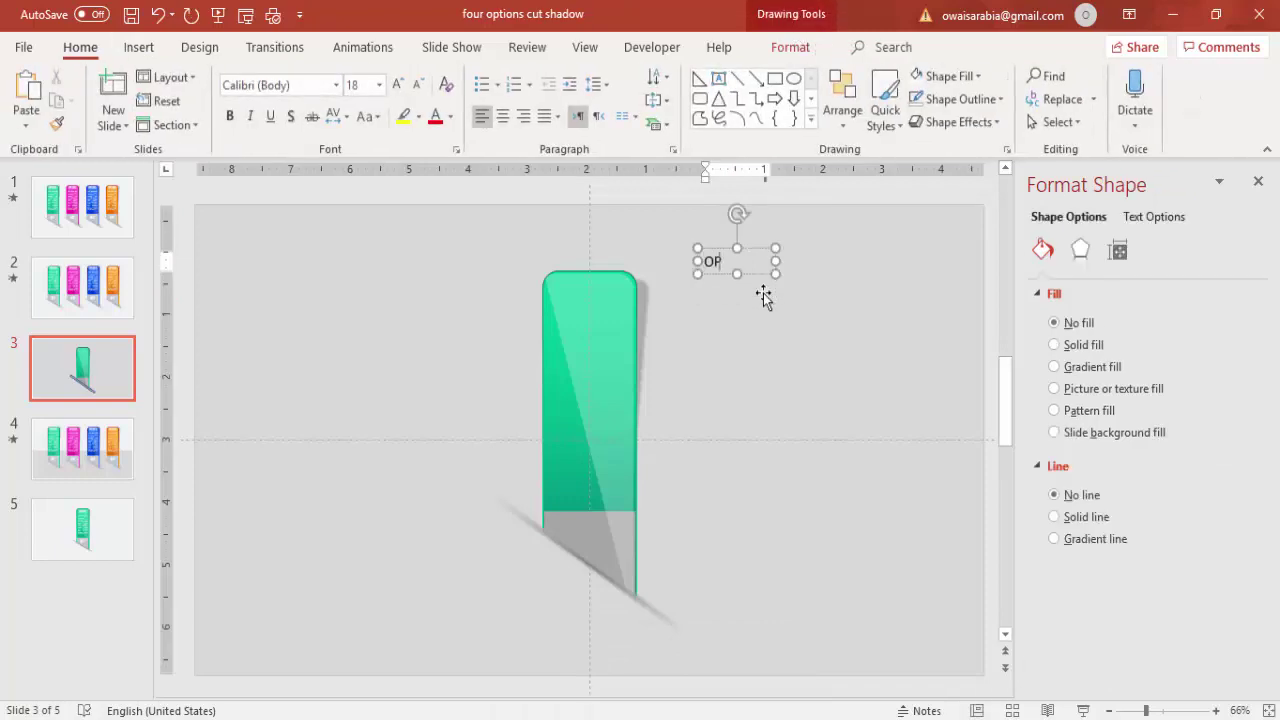
{"action": "type", "text": "TION"}
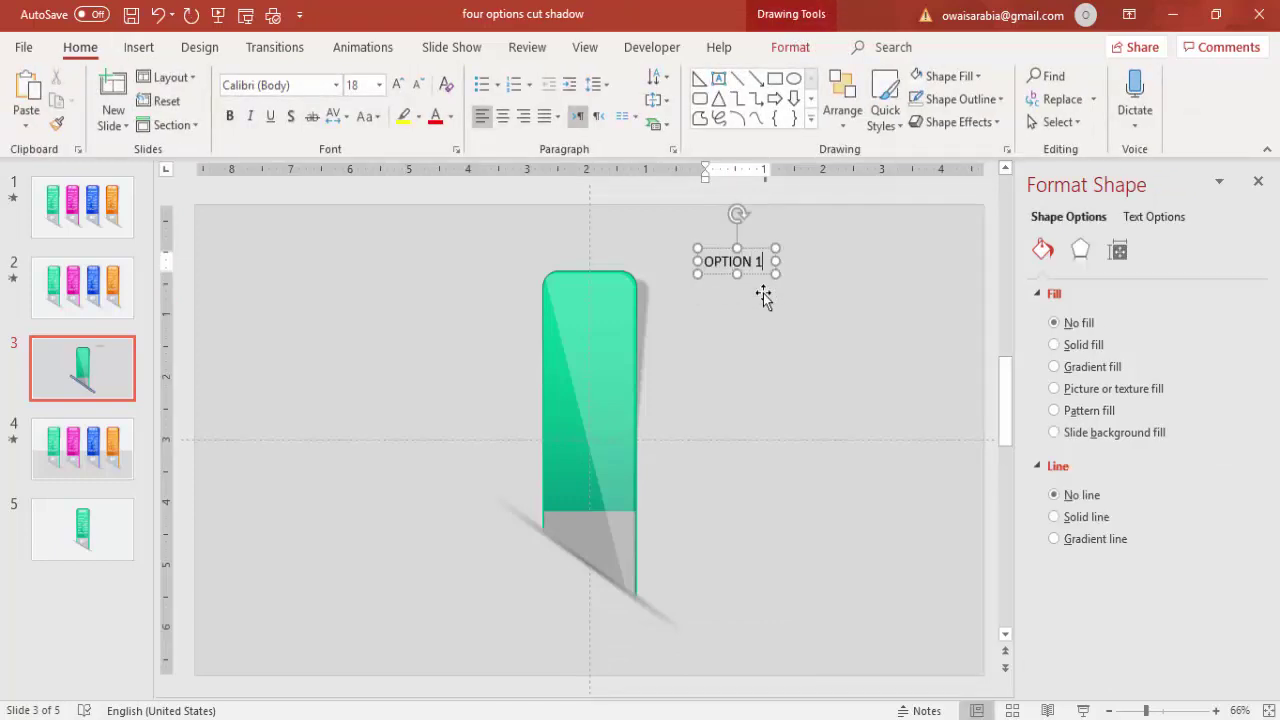
Set the "OPTION 1" text box's font to Arial Nova and widen the box to fit the text on one line
{"action": "left_click", "coordinate": [751, 249]}
{"action": "left_click", "coordinate": [319, 88]}
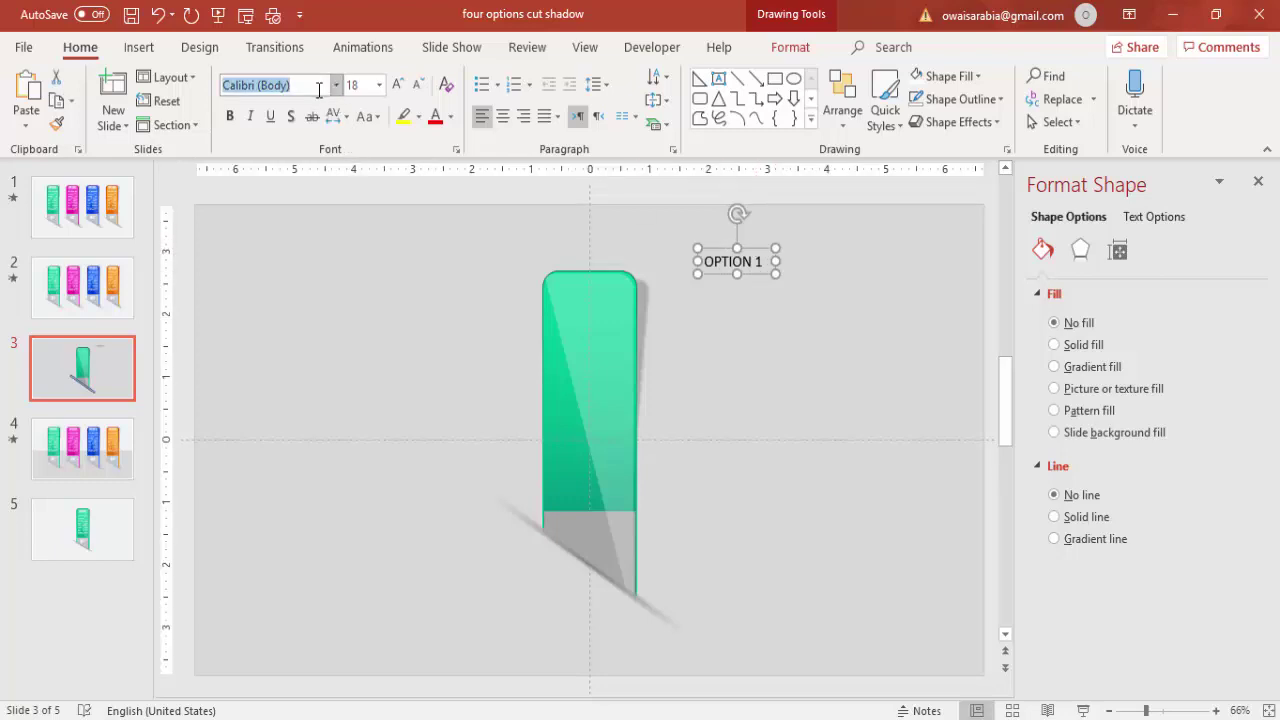
{"action": "type", "text": "Arial"}
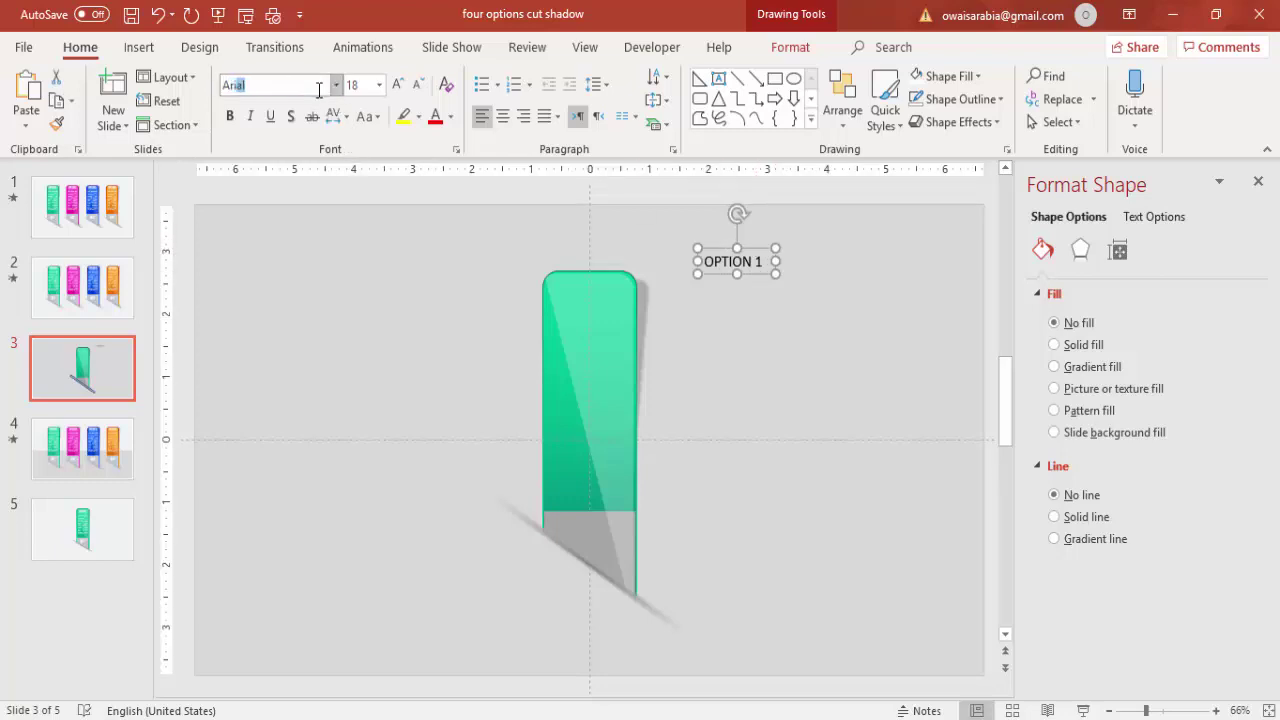
{"action": "type", "text": " Nova"}
{"action": "key", "text": "Return"}
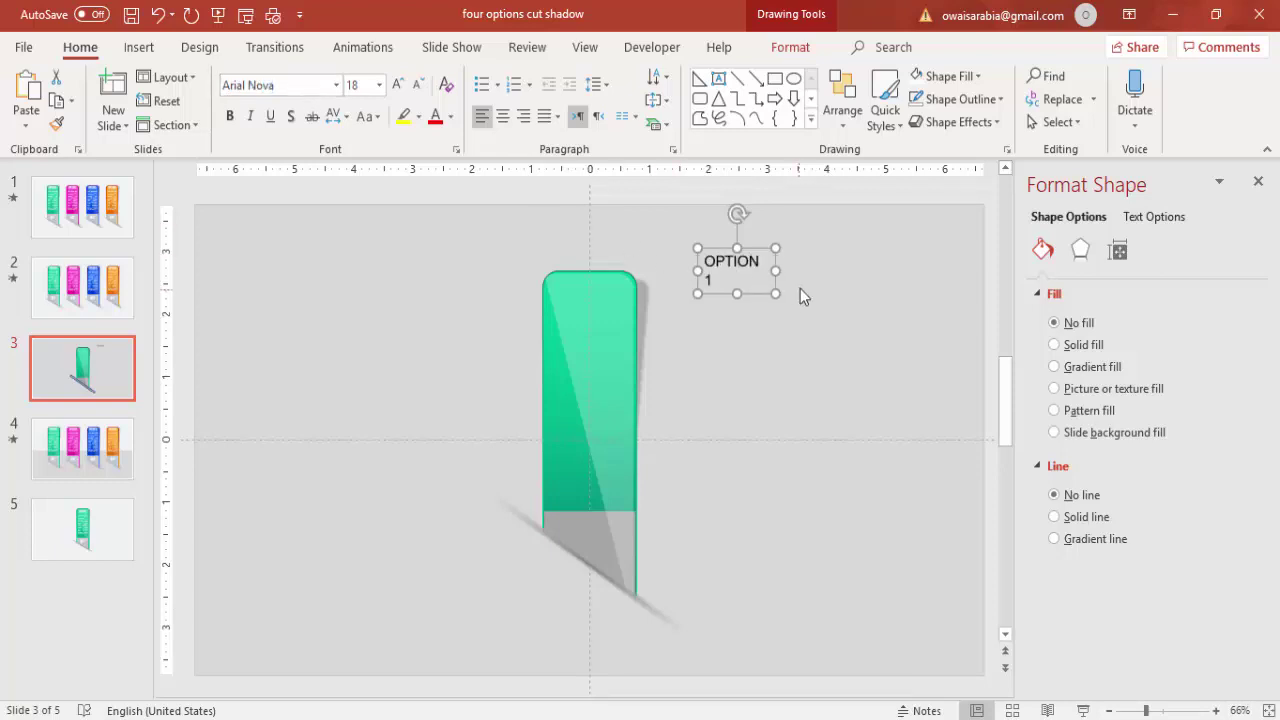
{"action": "left_click_drag", "start_coordinate": [776, 271], "coordinate": [787, 266]}
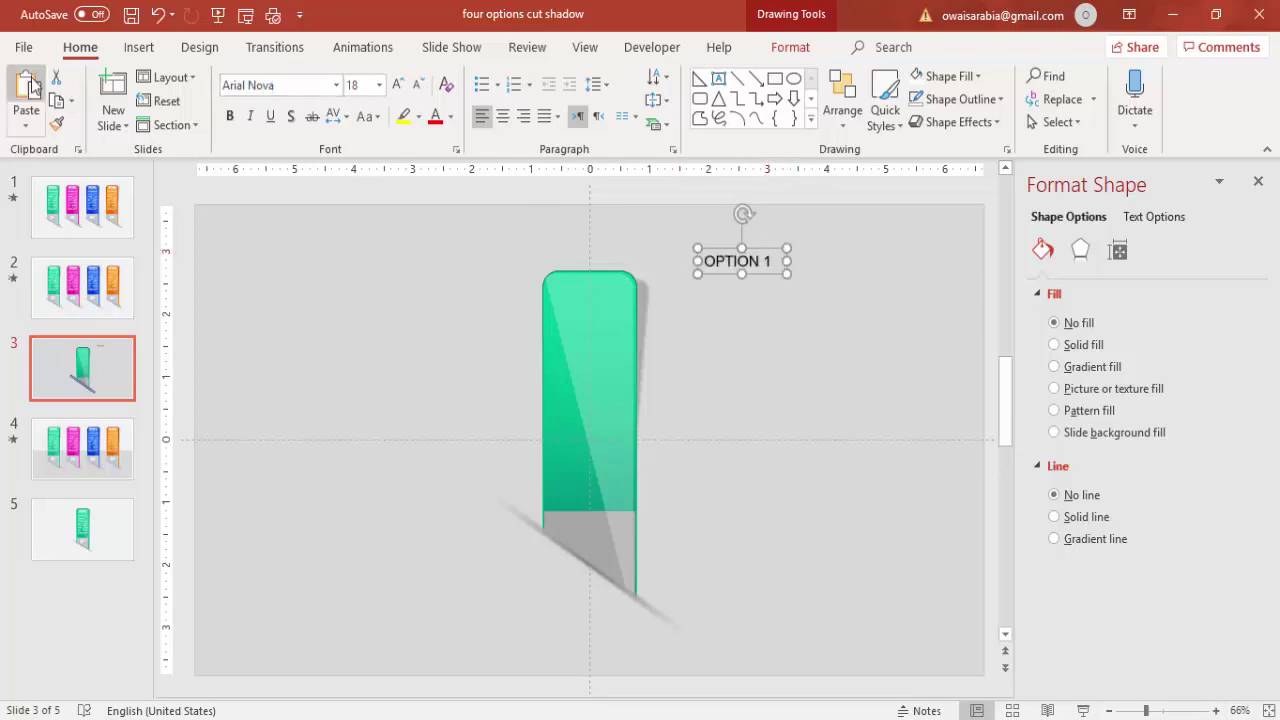
Make the "OPTION 1" label bold and white, and place it across the upper end of the green banner
{"action": "left_click", "coordinate": [229, 117]}
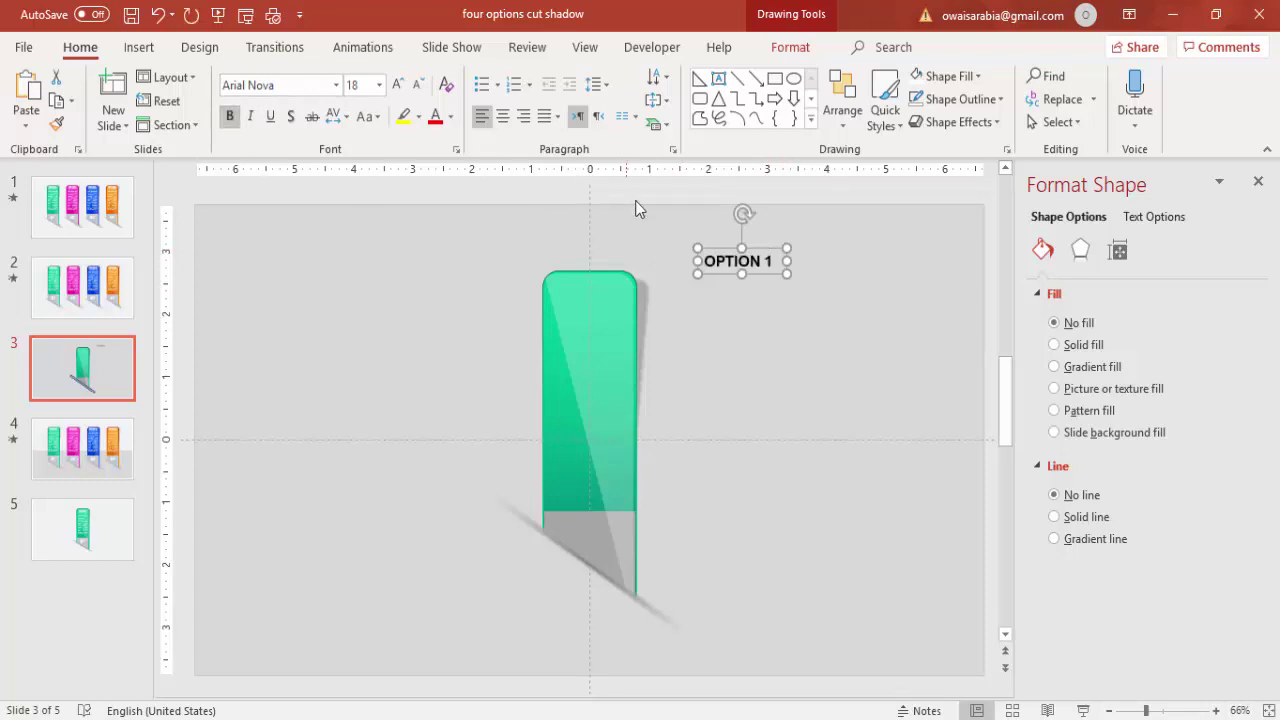
{"action": "left_click_drag", "start_coordinate": [762, 250], "coordinate": [631, 277]}
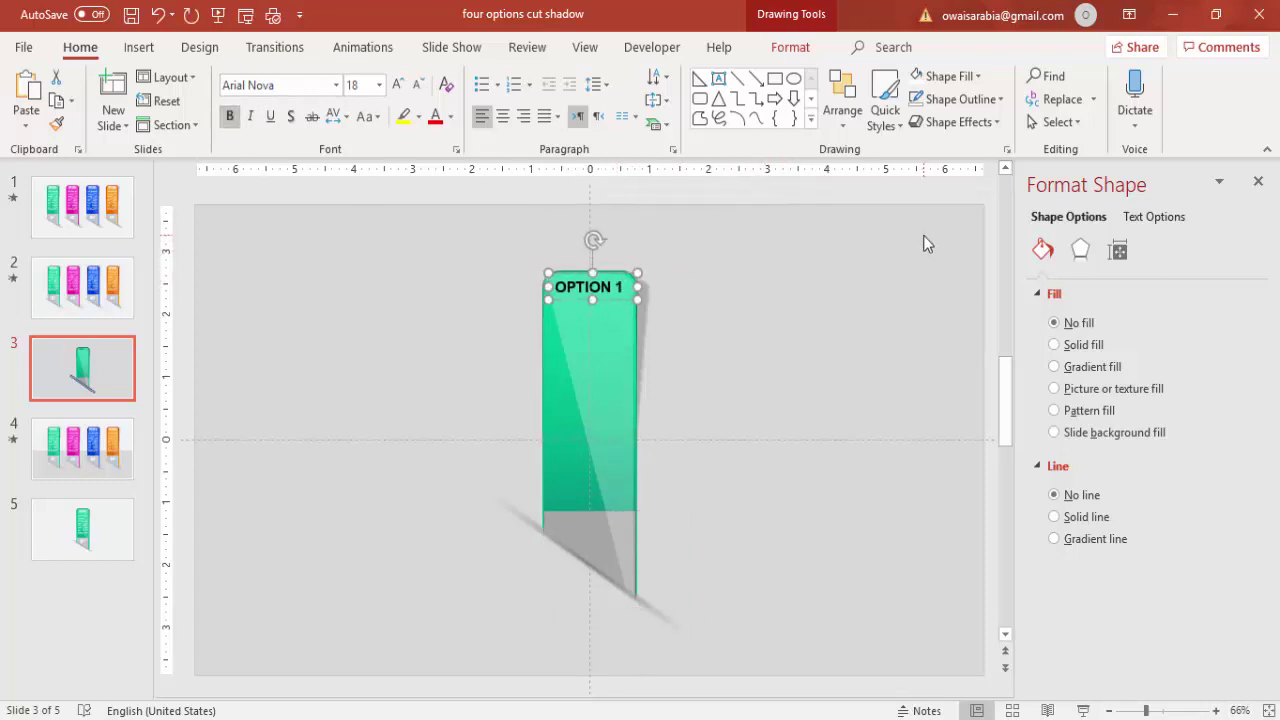
{"action": "left_click", "coordinate": [450, 117]}
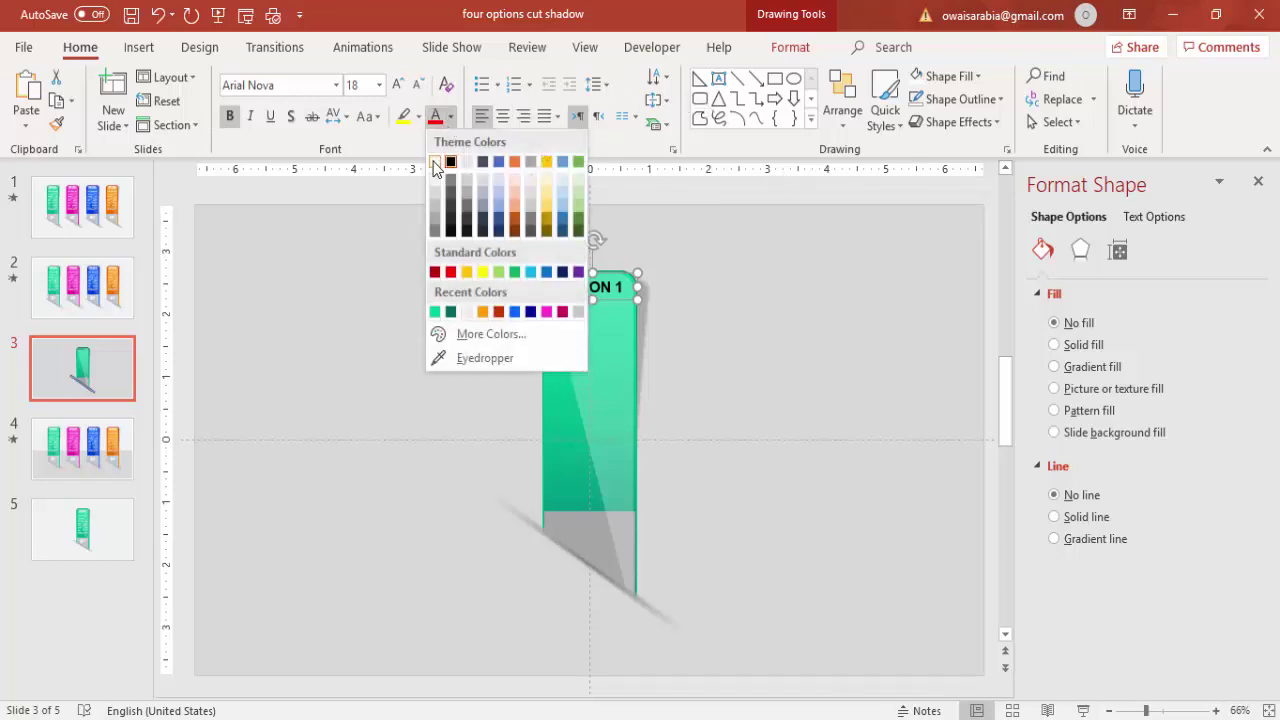
{"action": "left_click", "coordinate": [434, 164]}
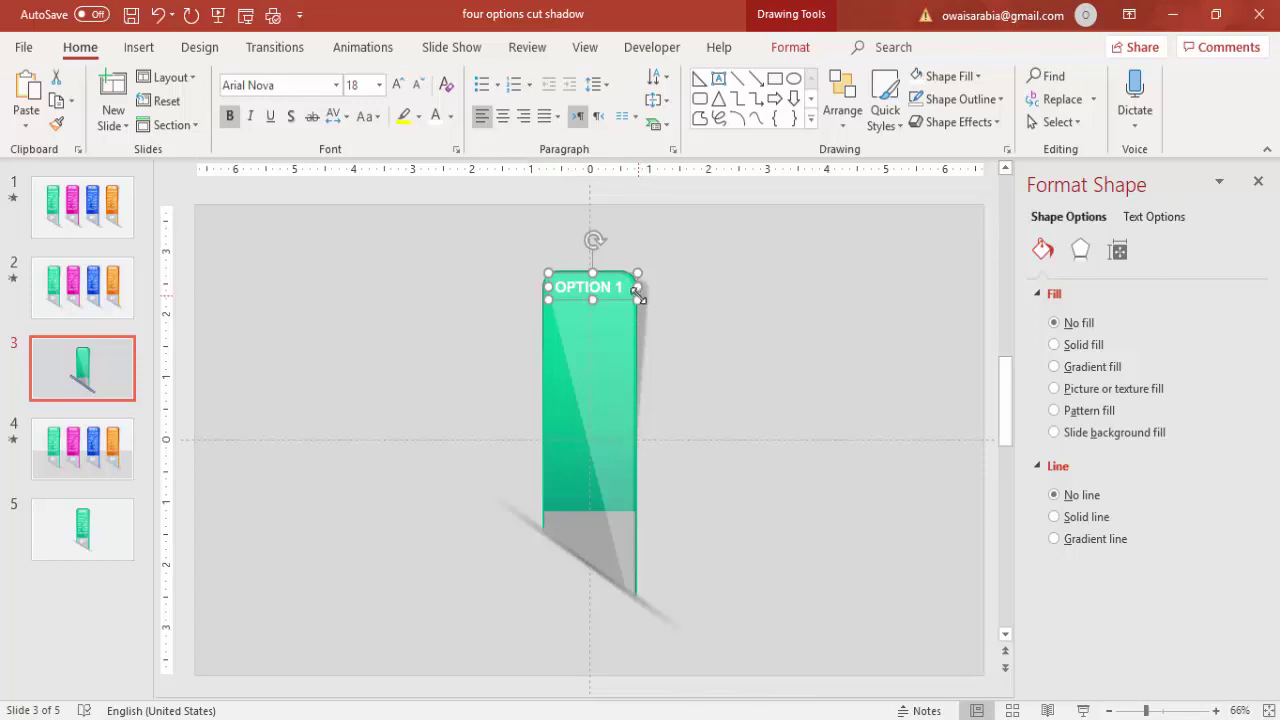
Duplicate the "OPTION 1" label directly below the original and format the copy as non-bold 10.5 pt text
{"action": "key", "text": "ctrl+d"}
{"action": "left_click_drag", "start_coordinate": [614, 314], "coordinate": [617, 333]}
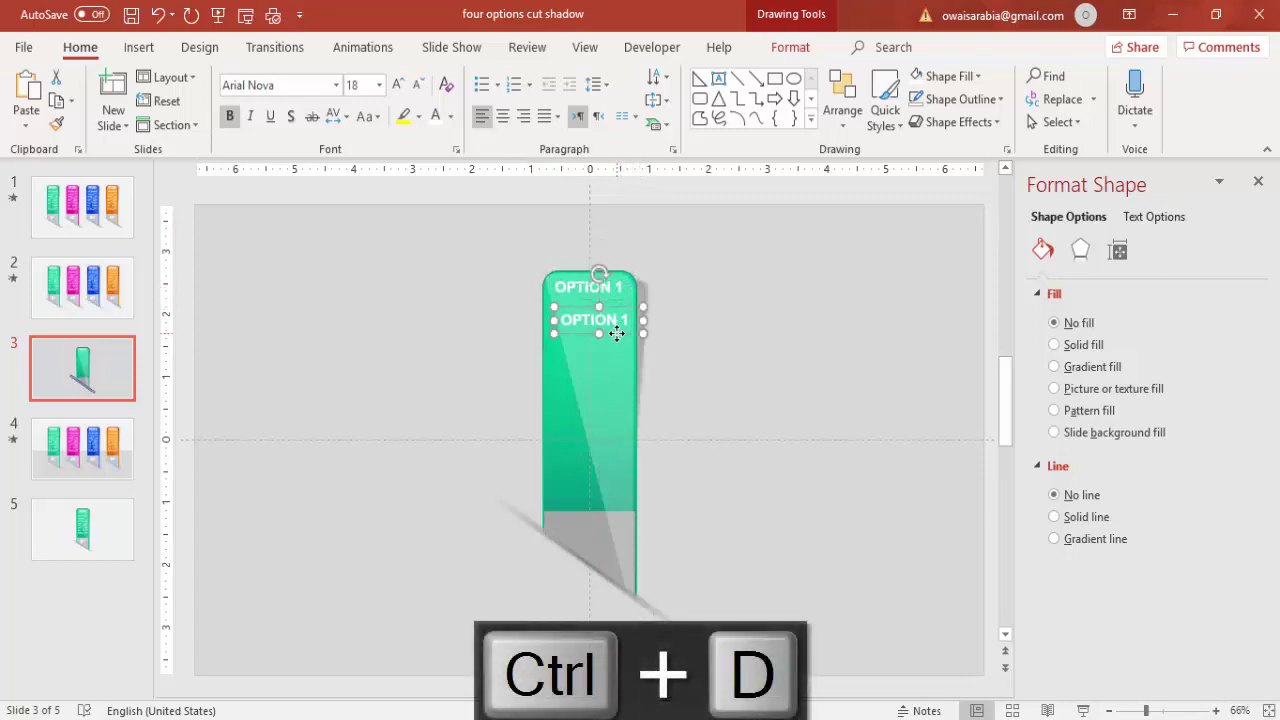
{"action": "left_click", "coordinate": [417, 84]}
{"action": "left_click", "coordinate": [417, 84]}
{"action": "left_click", "coordinate": [417, 84]}
{"action": "left_click", "coordinate": [417, 84]}
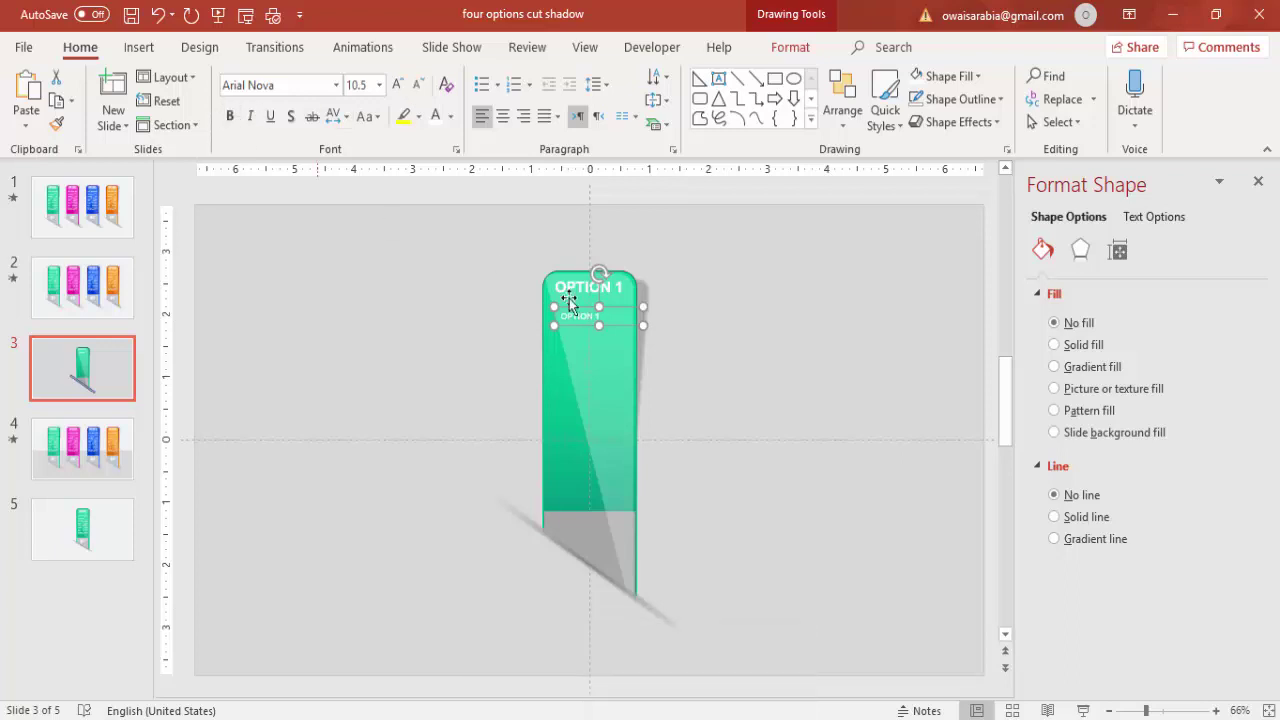
Replace the smaller label's text with generated Lorem ipsum placeholder text
{"action": "left_click_drag", "start_coordinate": [566, 318], "coordinate": [959, 354]}
{"action": "key", "text": "BackSpace"}
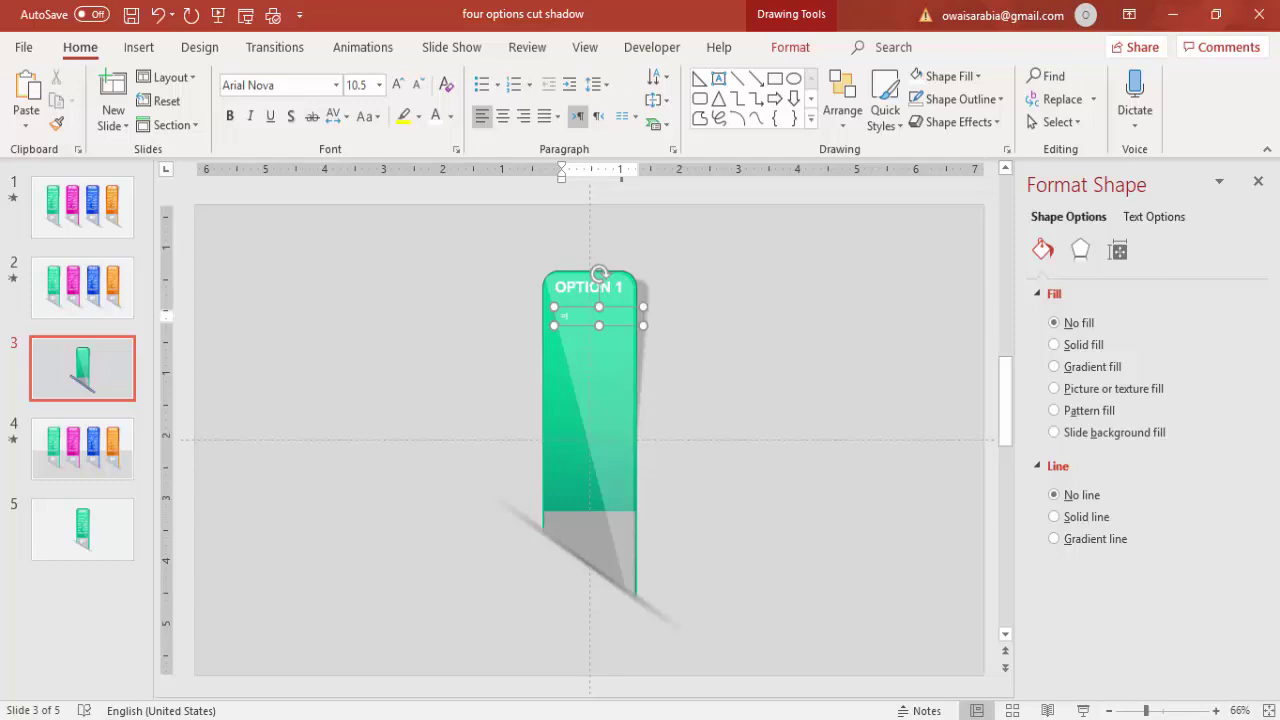
{"action": "type", "text": "()"}
{"action": "key", "text": "Return"}
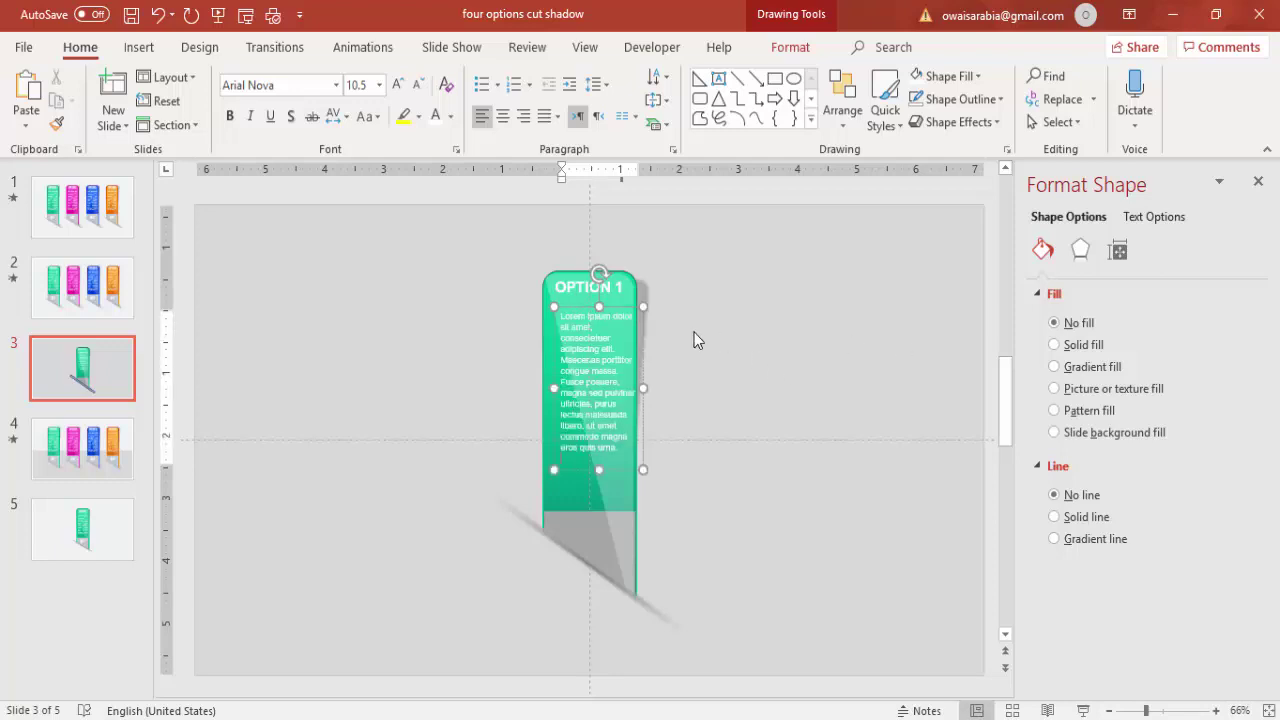
Justify the Lorem ipsum paragraph and center its text box within the banner's width
{"action": "left_click_drag", "start_coordinate": [627, 310], "coordinate": [617, 310]}
{"action": "left_click", "coordinate": [544, 116]}
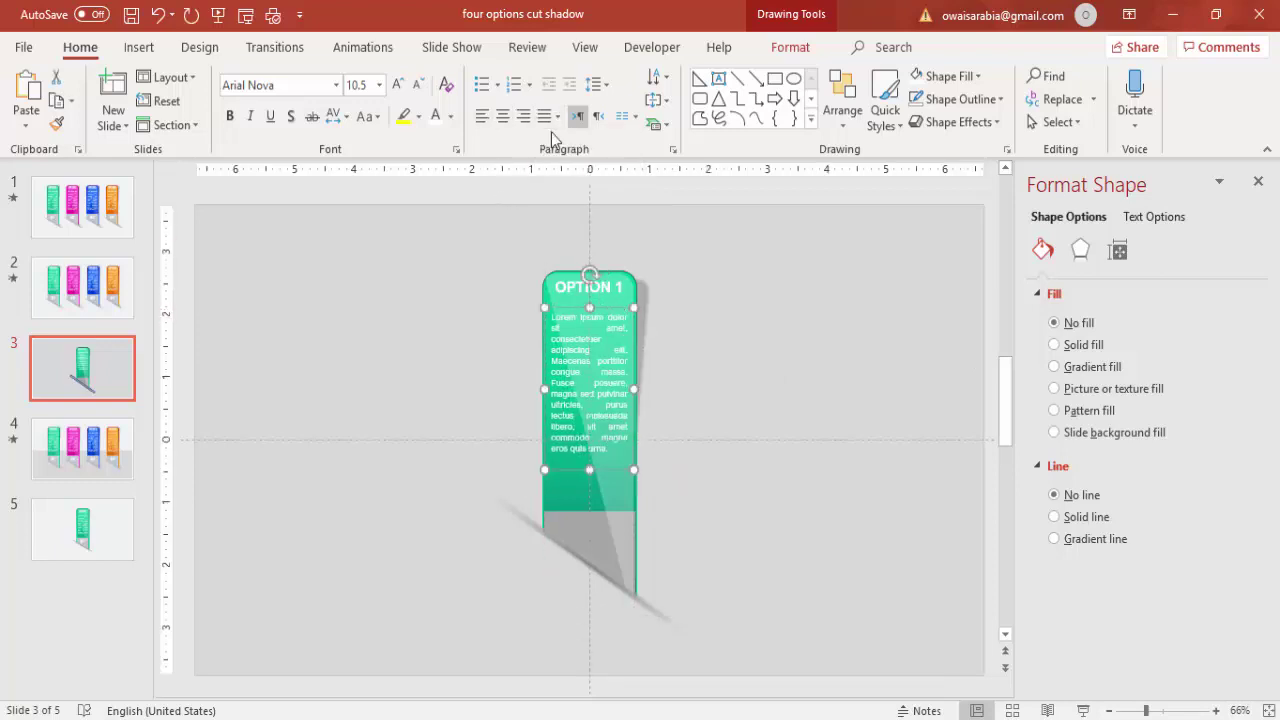
{"action": "key", "text": "ctrl+Right"}
{"action": "key", "text": "ctrl+Right"}
{"action": "key", "text": "ctrl+Right"}
Duplicate the "OPTION 1" label onto the banner's grey section, shorten the copy to "1" and set its size to 24 pt
{"action": "left_click", "coordinate": [608, 283]}
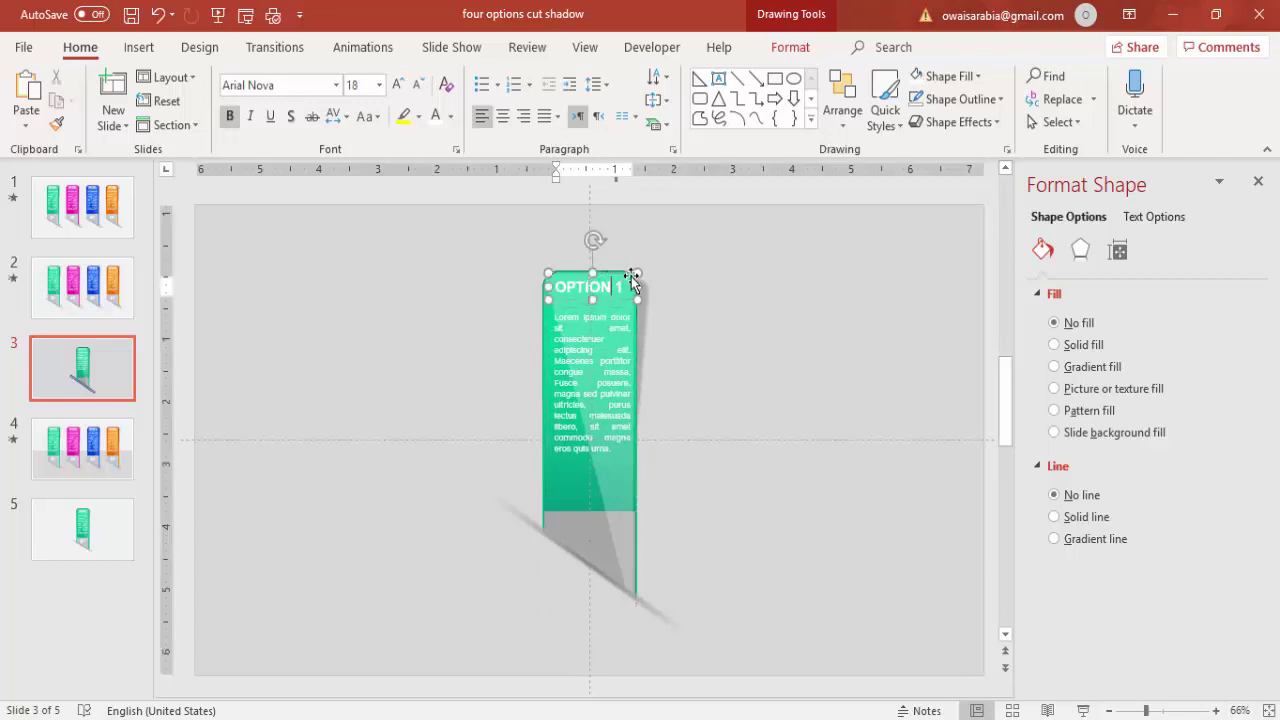
{"action": "left_click", "coordinate": [632, 275]}
{"action": "key", "text": "ctrl+d"}
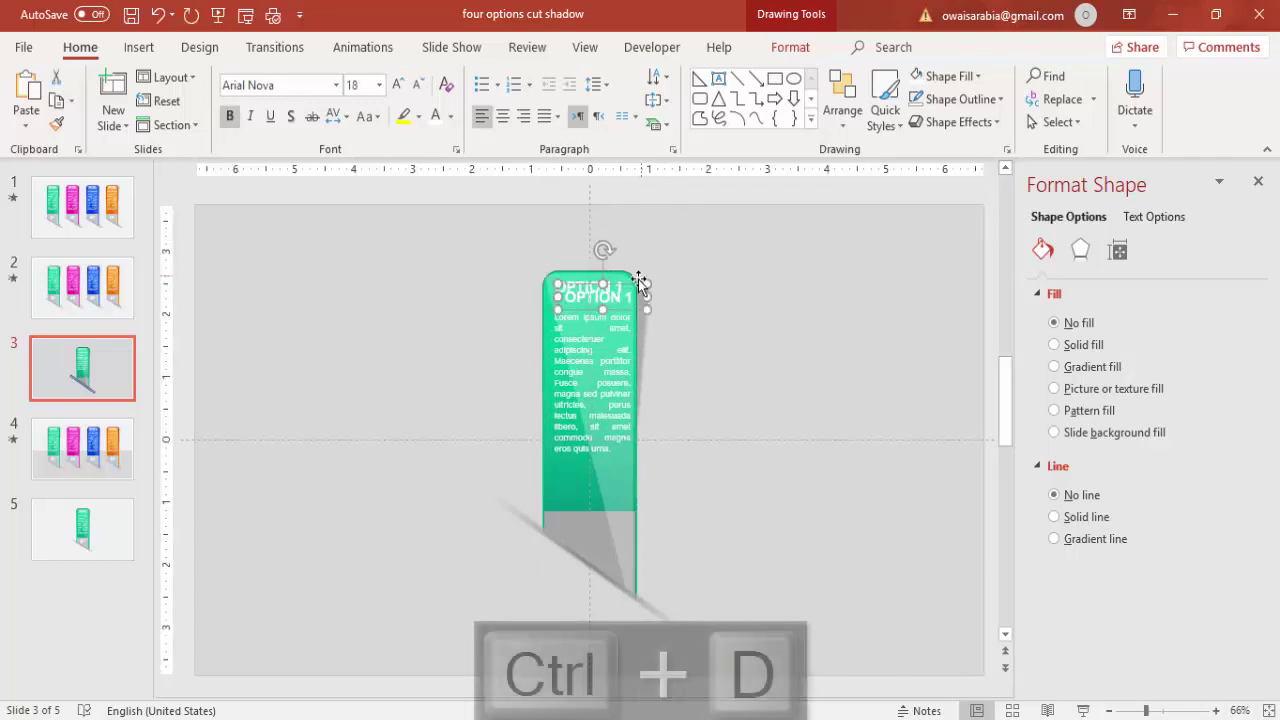
{"action": "left_click_drag", "start_coordinate": [638, 313], "coordinate": [646, 566]}
{"action": "left_click", "coordinate": [397, 84]}
{"action": "left_click", "coordinate": [397, 84]}
{"action": "key", "text": "Delete"}
{"action": "left_click", "coordinate": [589, 515]}
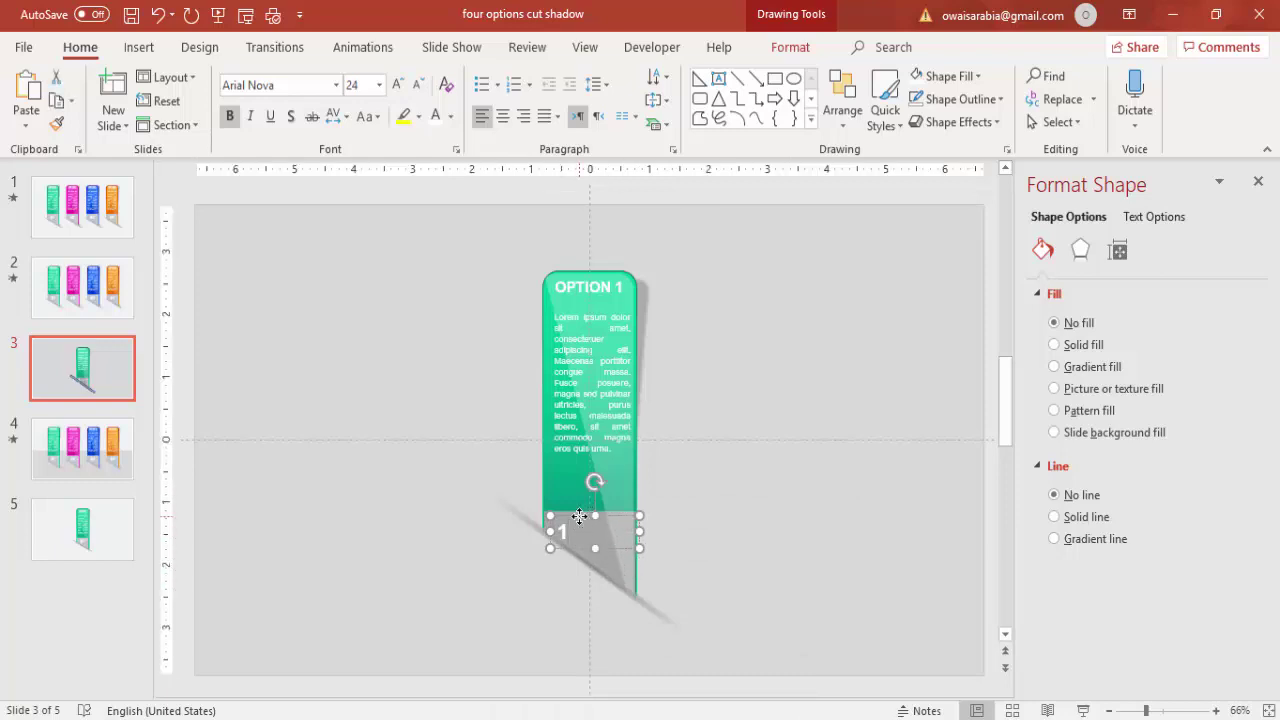
Center-align the number "1" in its text box and enlarge it to 66 pt
{"action": "left_click", "coordinate": [501, 117]}
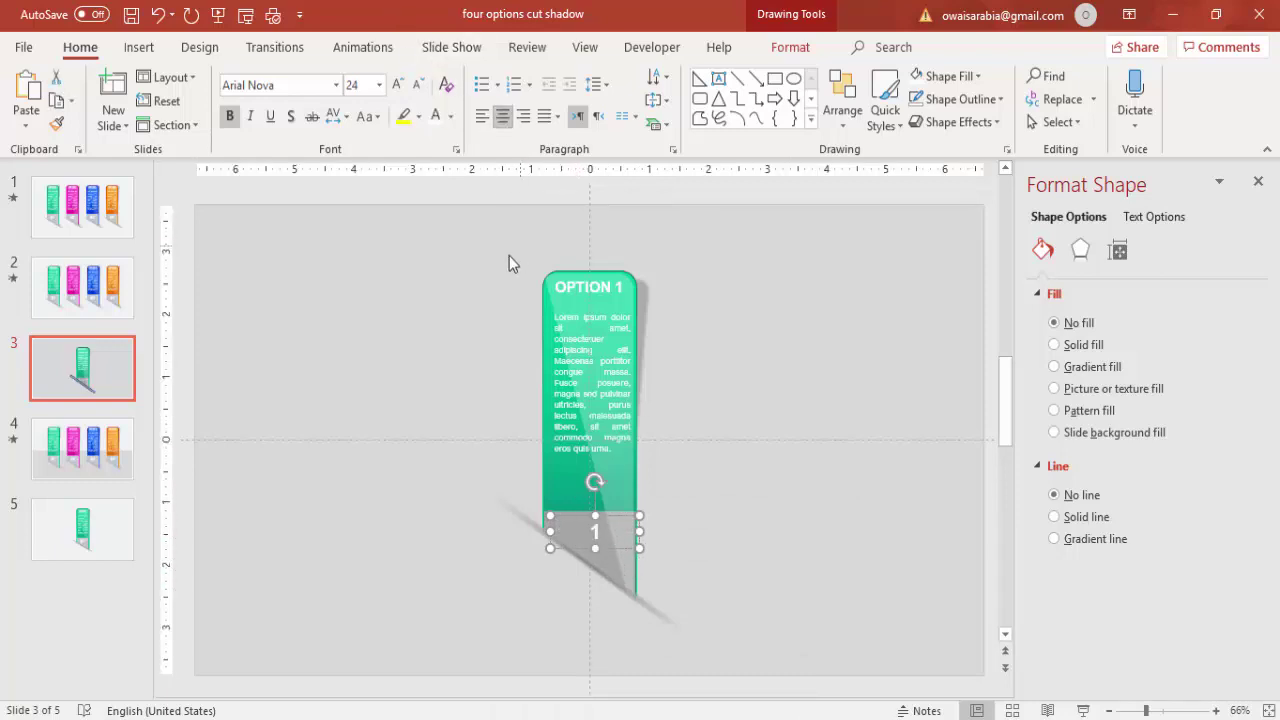
{"action": "left_click", "coordinate": [397, 84]}
{"action": "left_click", "coordinate": [397, 84]}
{"action": "left_click", "coordinate": [397, 84]}
{"action": "left_click", "coordinate": [397, 84]}
{"action": "left_click", "coordinate": [397, 84]}
{"action": "left_click", "coordinate": [397, 84]}
{"action": "left_click", "coordinate": [397, 84]}
{"action": "left_click", "coordinate": [397, 84]}
{"action": "left_click", "coordinate": [397, 84]}
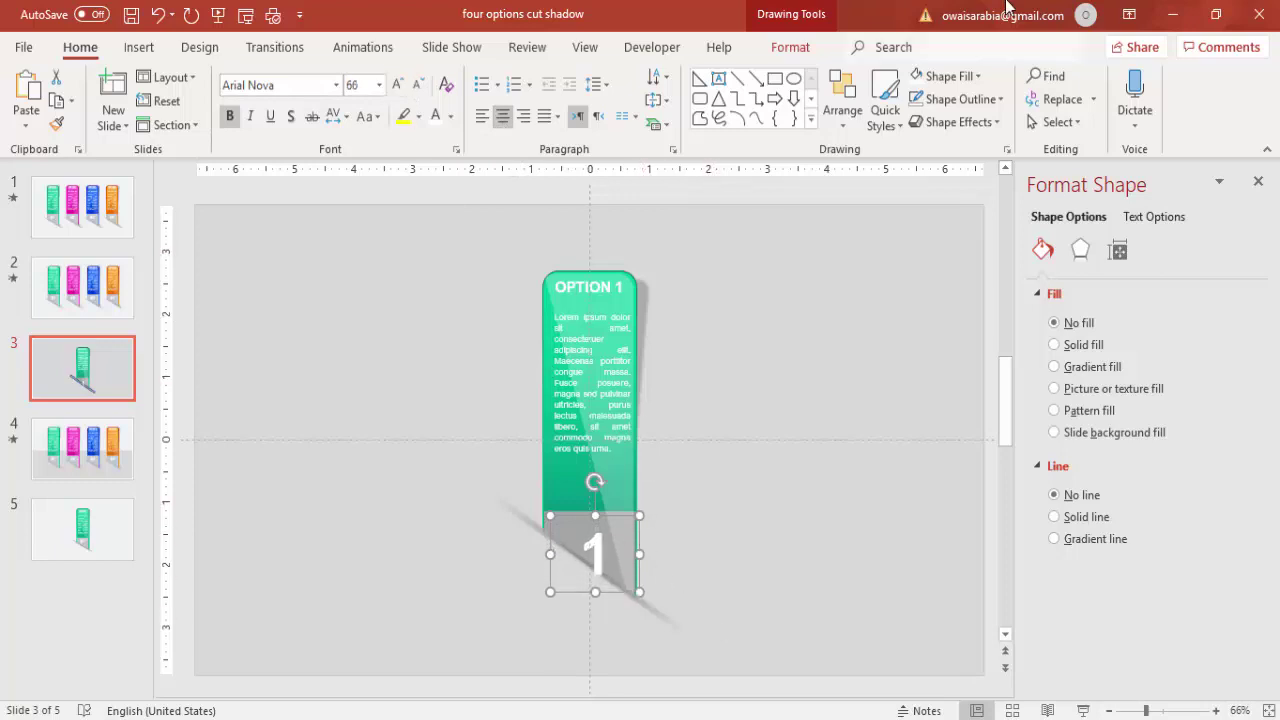
Send the number "1" backward behind the background-colored triangle and center it in the banner's grey section
{"action": "left_click", "coordinate": [790, 47]}
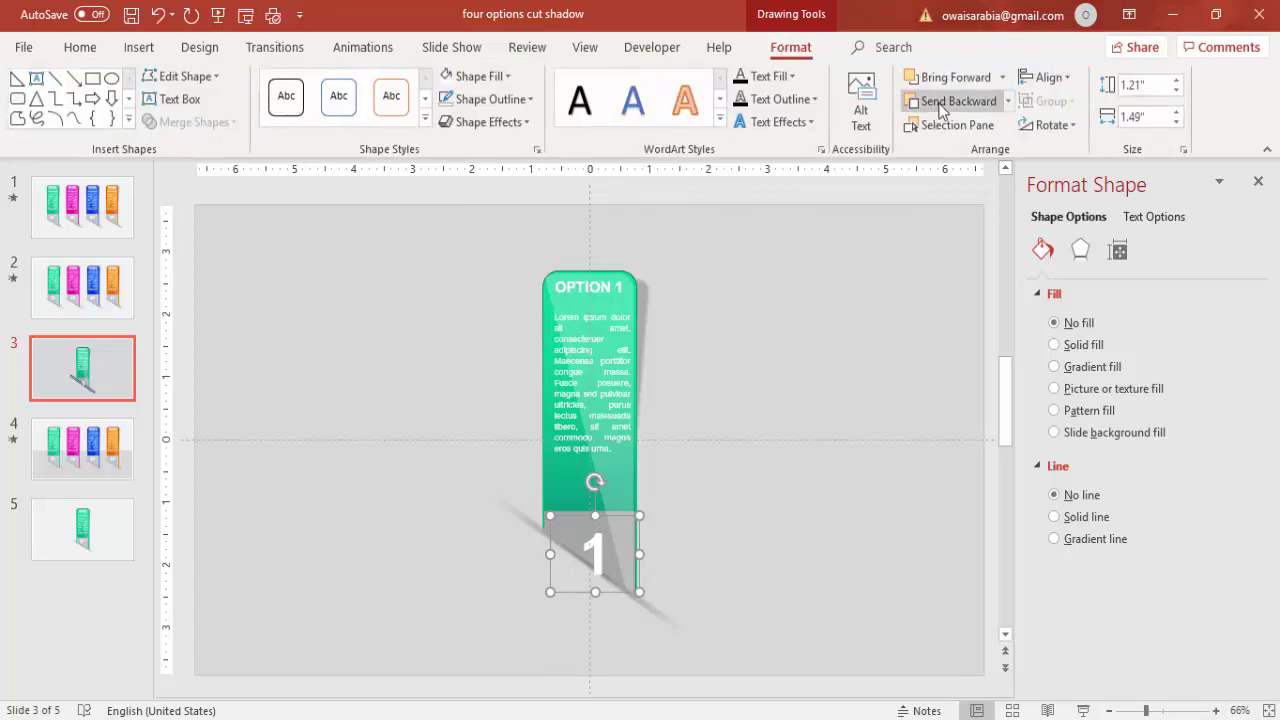
{"action": "left_click", "coordinate": [940, 104]}
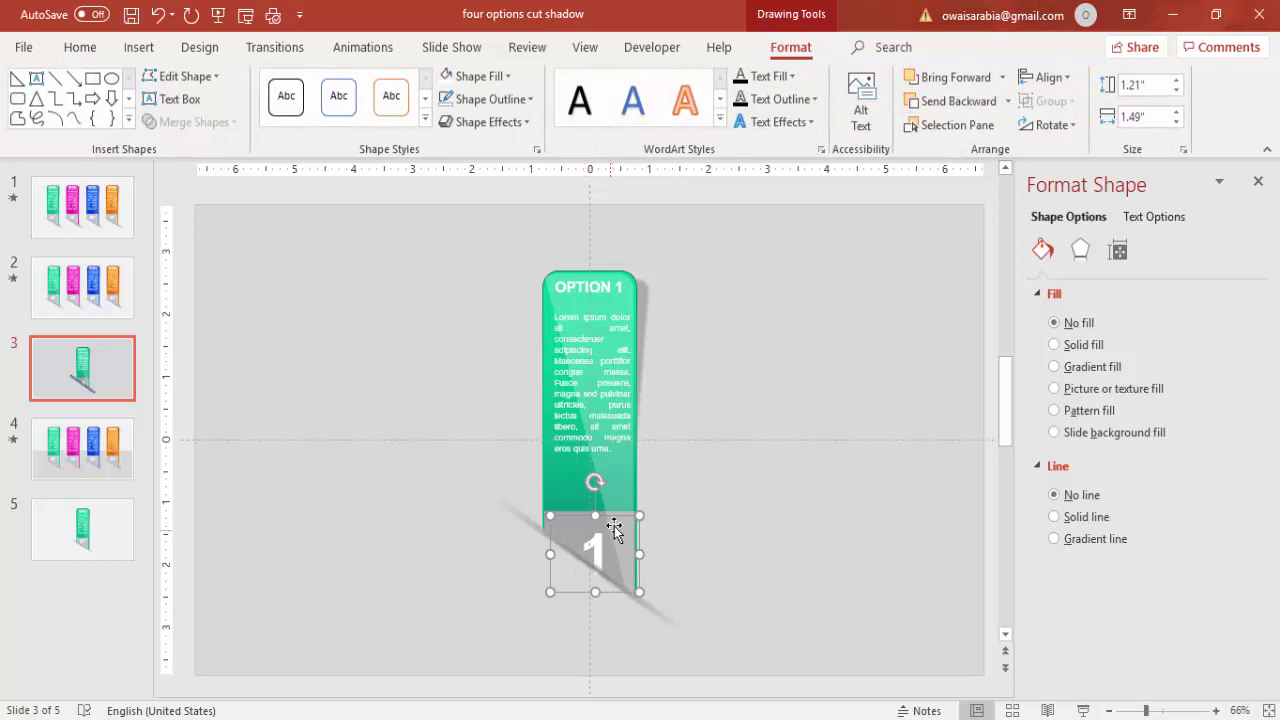
{"action": "left_click_drag", "start_coordinate": [622, 516], "coordinate": [608, 502]}
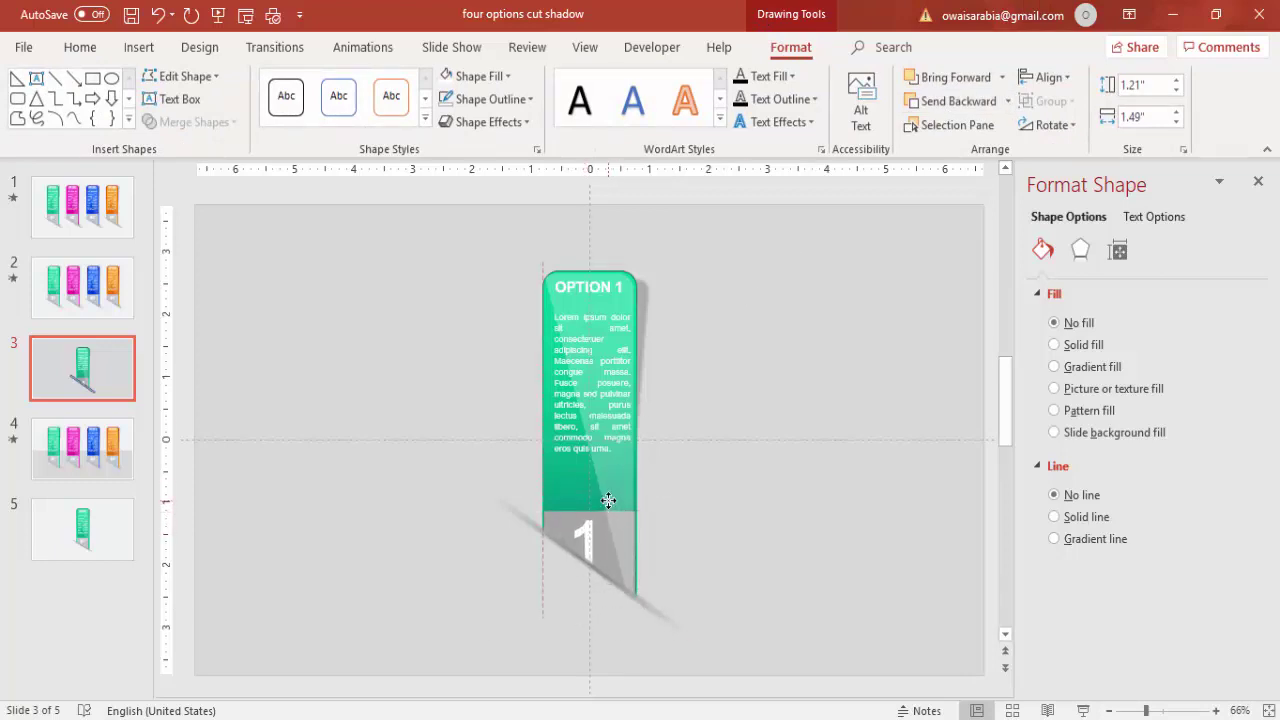
{"action": "left_click_drag", "start_coordinate": [608, 500], "coordinate": [608, 500]}
{"action": "left_click", "coordinate": [701, 424]}
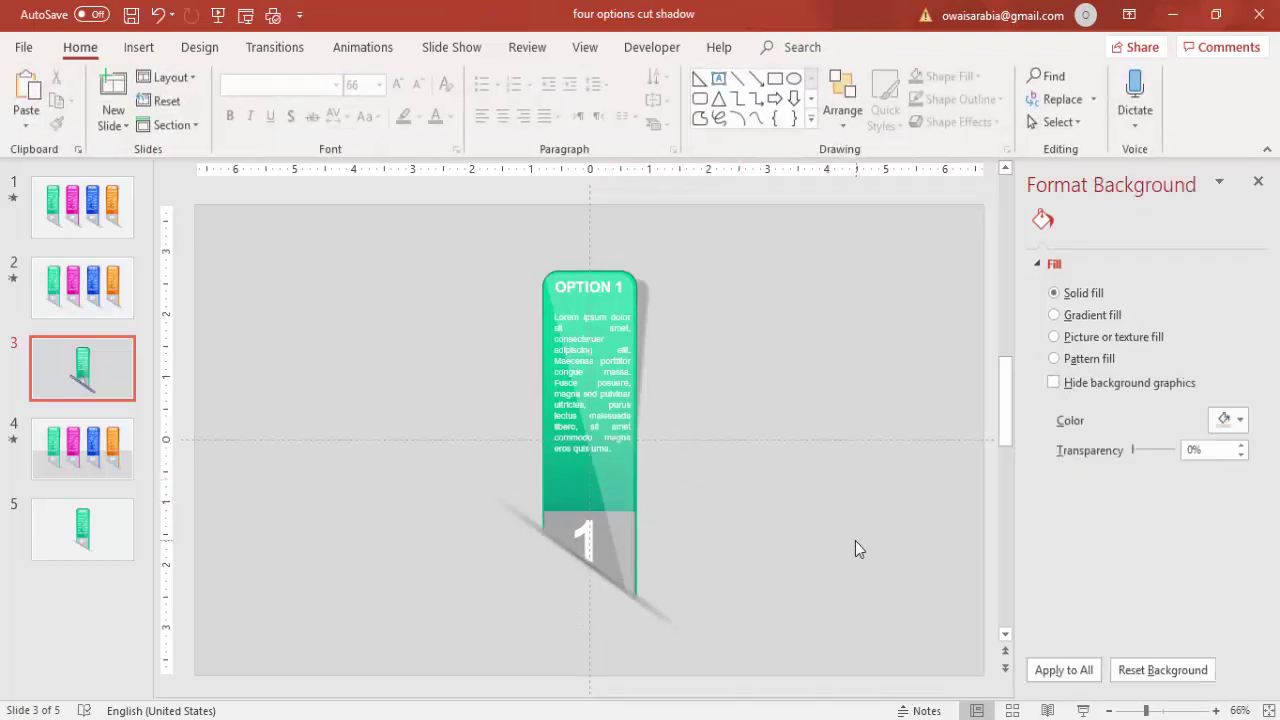
Group all the shapes and text boxes of the finished banner into one object
{"action": "left_click_drag", "start_coordinate": [439, 239], "coordinate": [829, 695]}
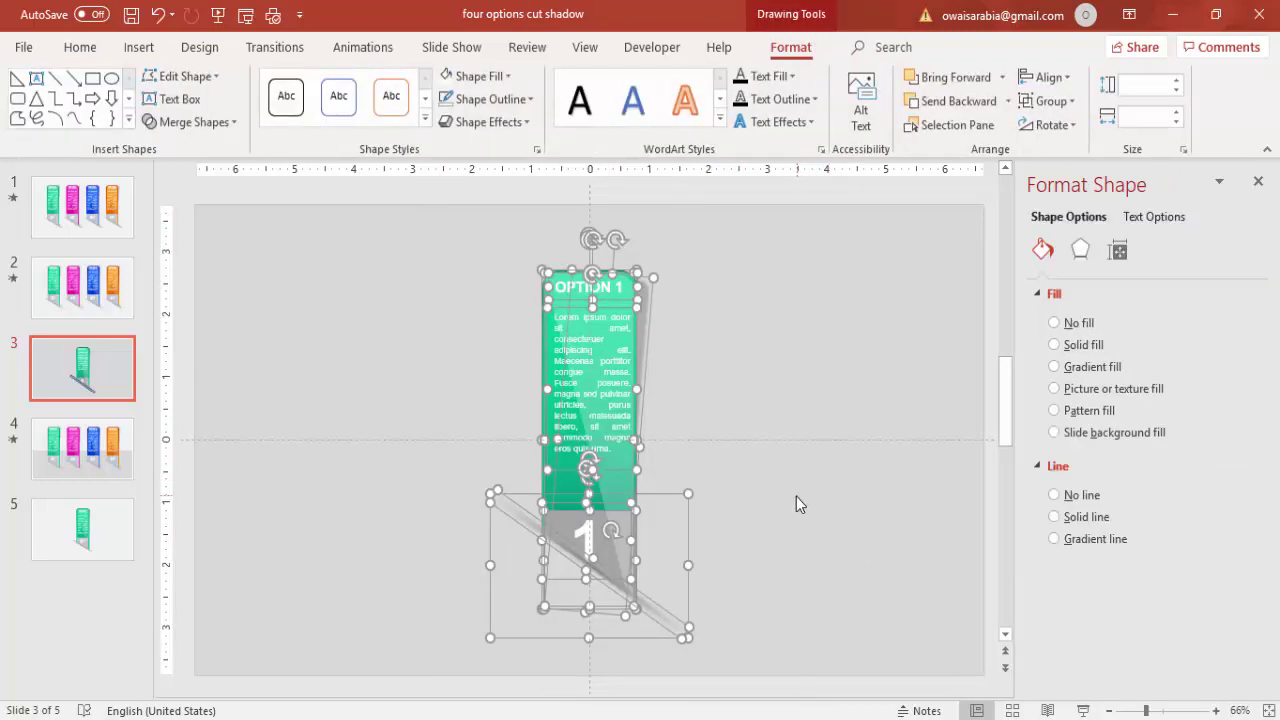
{"action": "right_click", "coordinate": [649, 341]}
{"action": "mouse_move", "coordinate": [750, 450]}
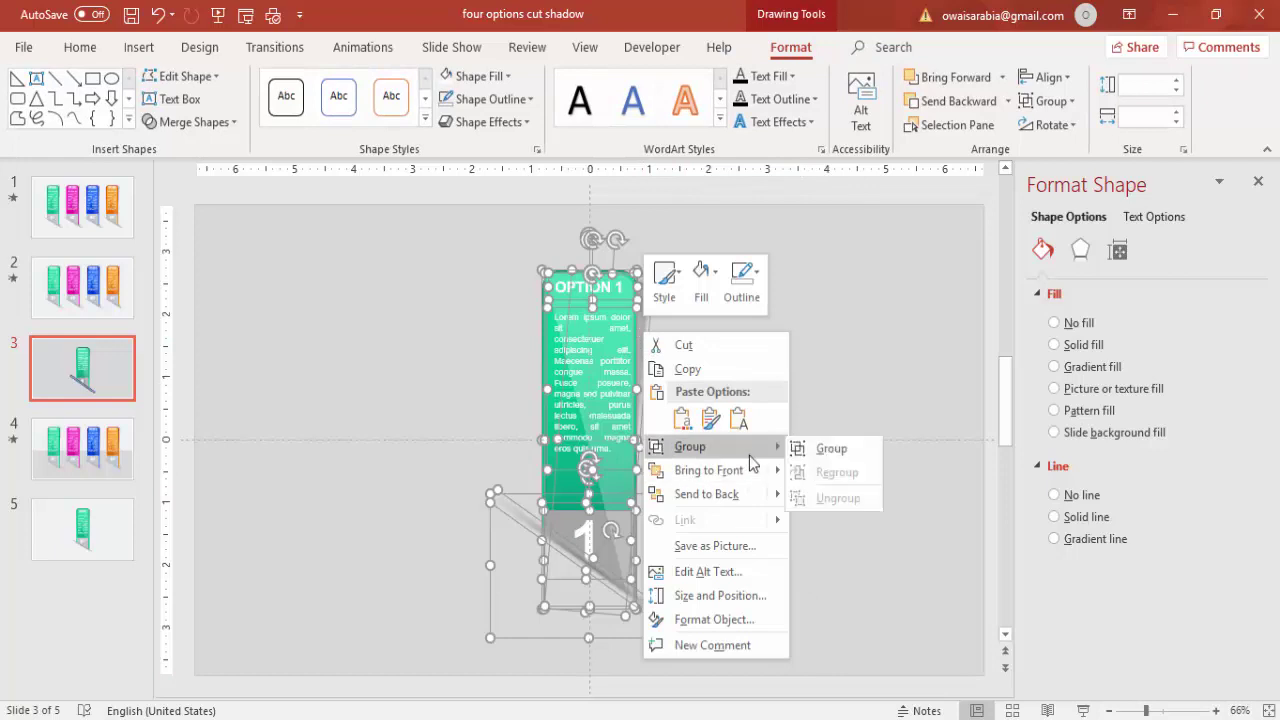
{"action": "left_click", "coordinate": [834, 450]}
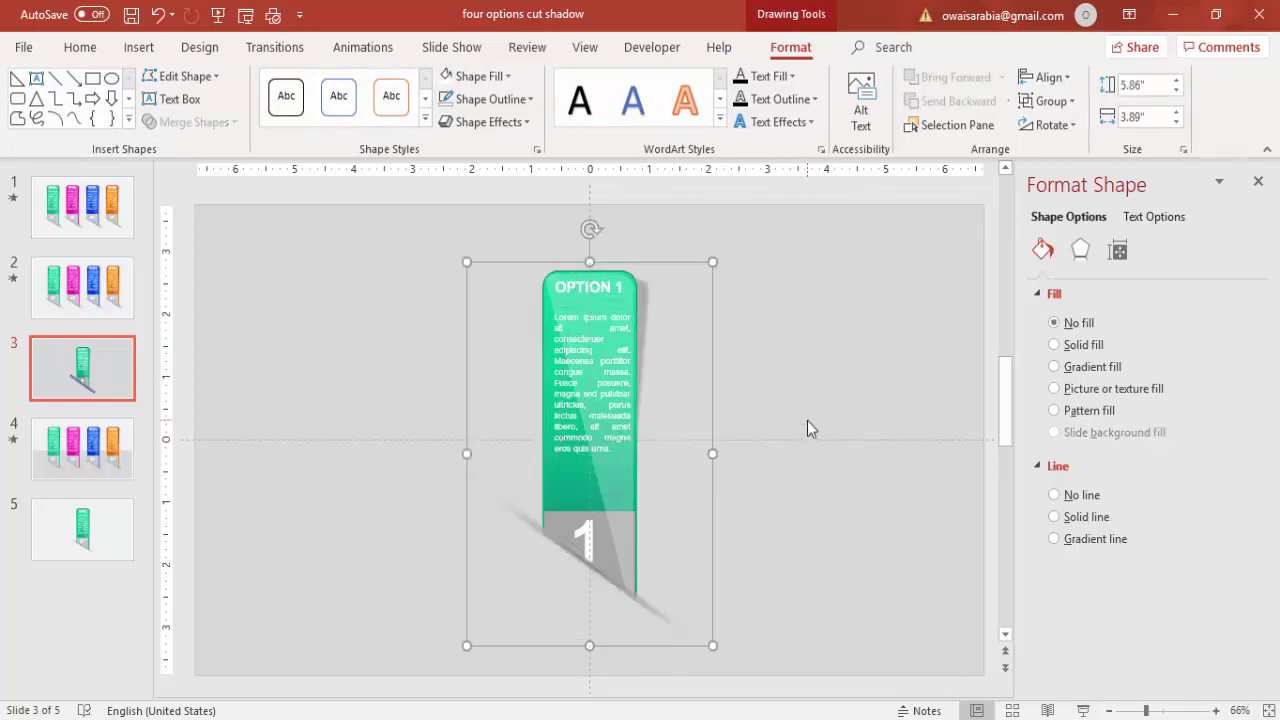
{"action": "left_click", "coordinate": [800, 358]}
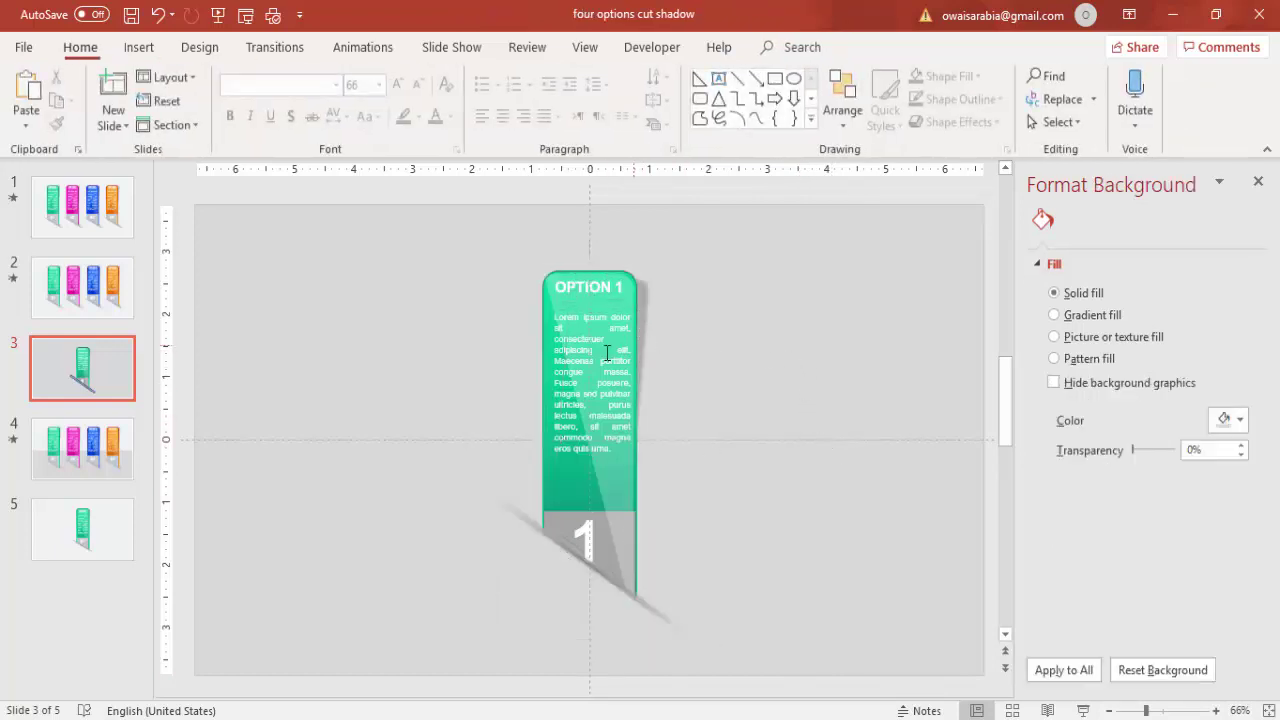
Move the banner group to the slide's left side and place a duplicate beside it
{"action": "left_click", "coordinate": [623, 274]}
{"action": "left_click_drag", "start_coordinate": [634, 266], "coordinate": [551, 260]}
{"action": "key", "text": "ctrl+d"}
Duplicate both banner groups together and place the copies on the right half of the slide
{"action": "left_click", "coordinate": [325, 308], "text": "shift"}
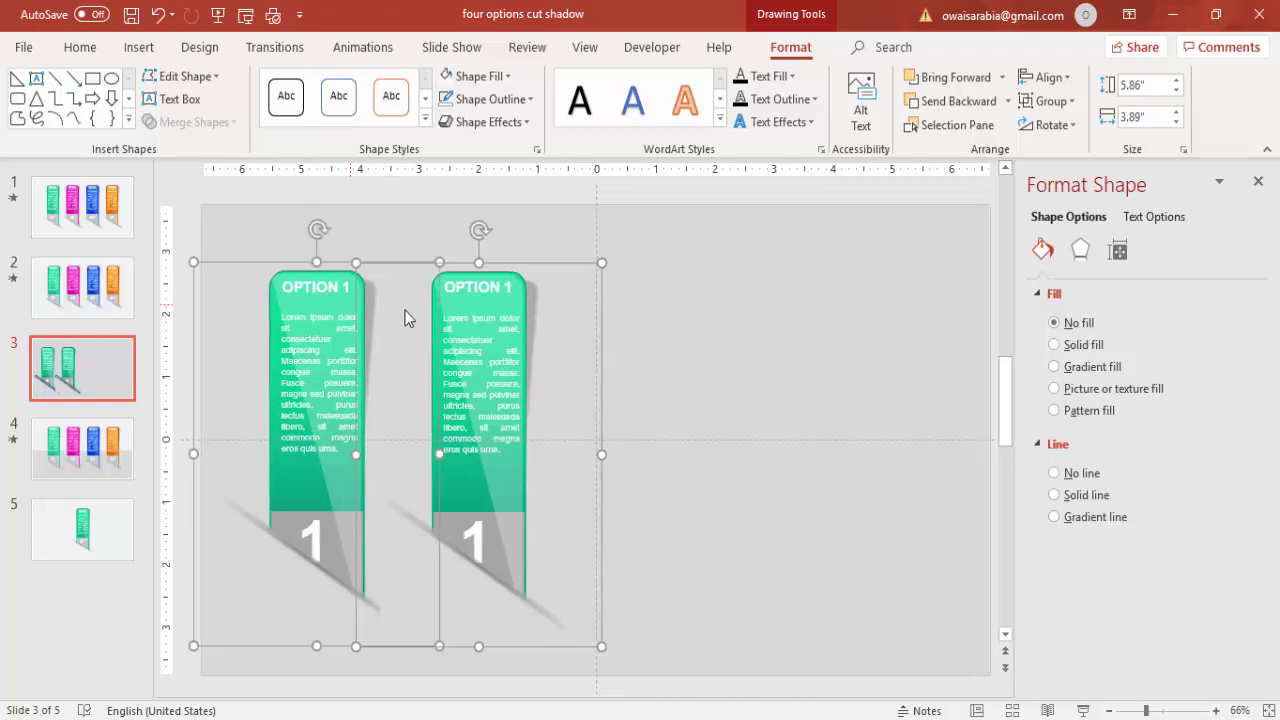
{"action": "key", "text": "ctrl+d"}
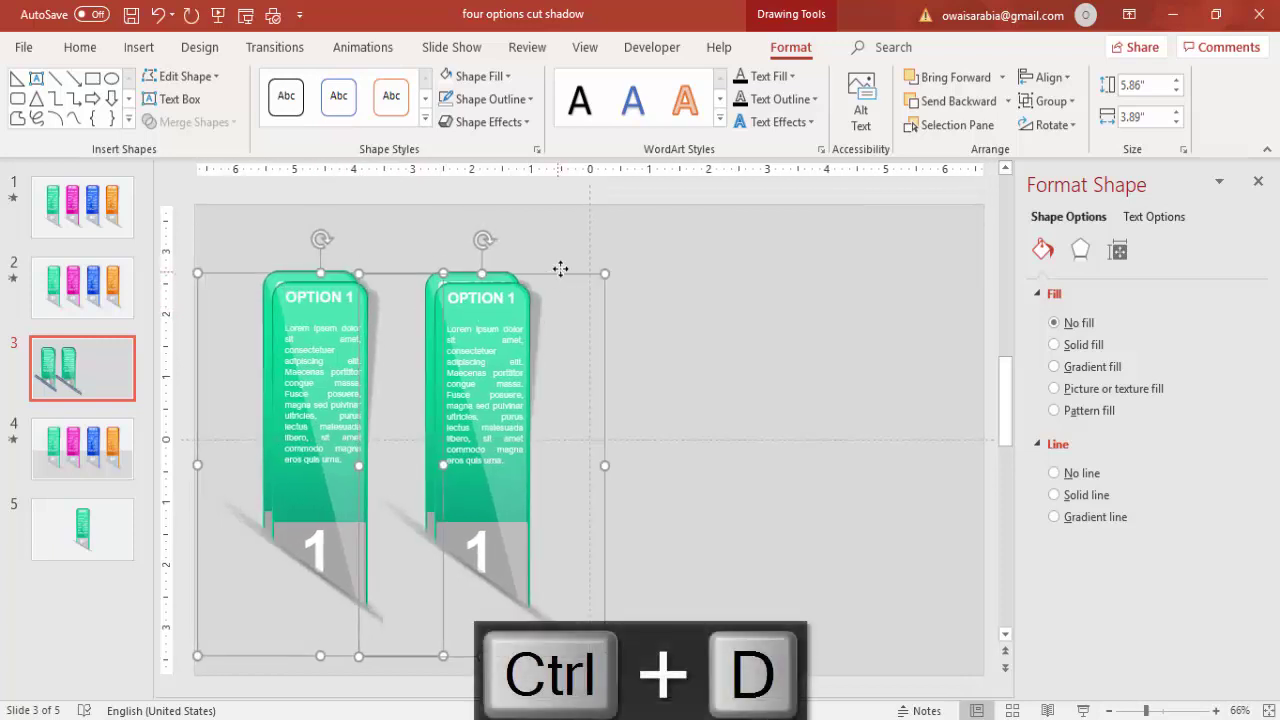
{"action": "left_click_drag", "start_coordinate": [560, 270], "coordinate": [925, 262]}
{"action": "left_click", "coordinate": [834, 209]}
Change the large numbers on the second, third and fourth banners to 2, 3 and 4
{"action": "double_click", "coordinate": [476, 531]}
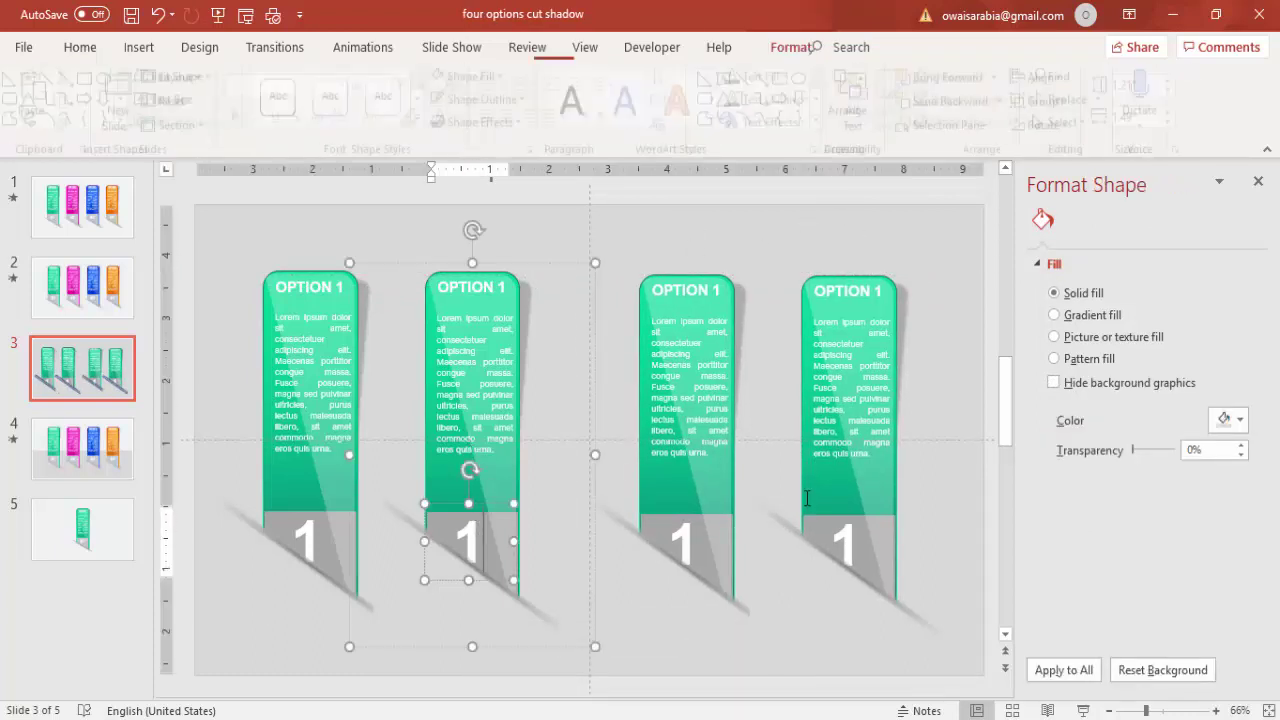
{"action": "type", "text": "2"}
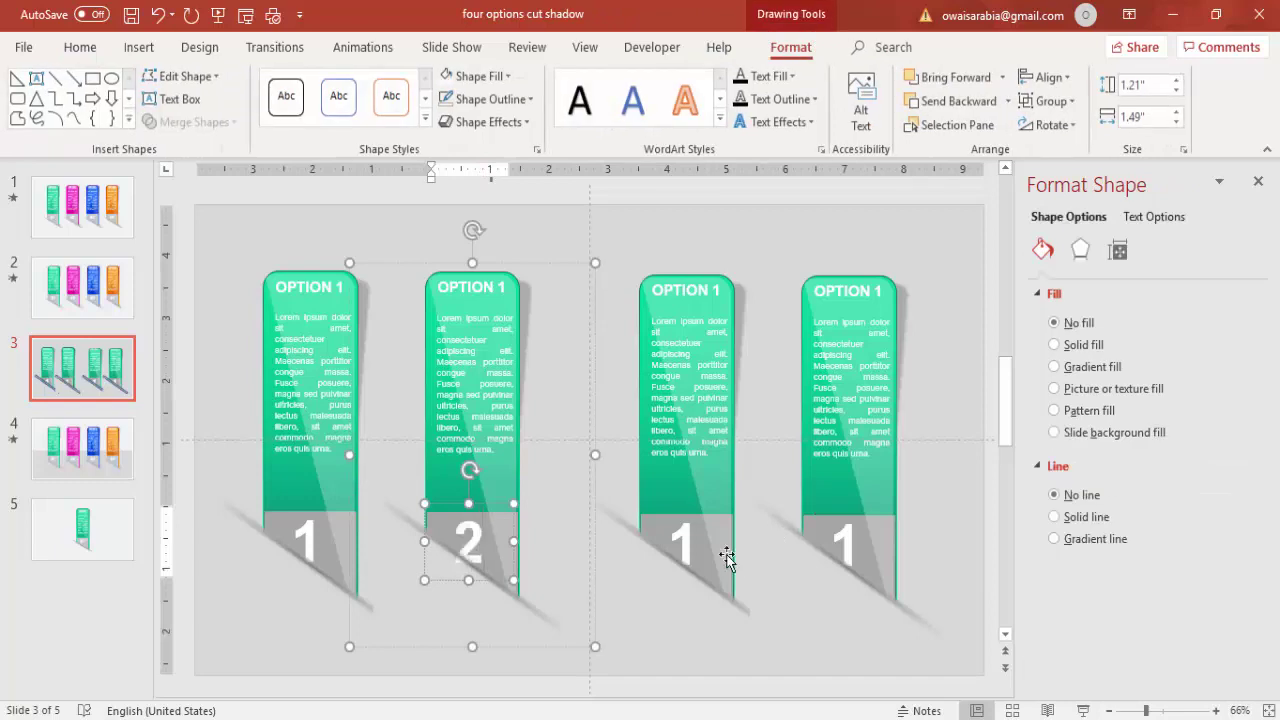
{"action": "double_click", "coordinate": [686, 545]}
{"action": "key", "text": "BackSpace"}
{"action": "type", "text": "3"}
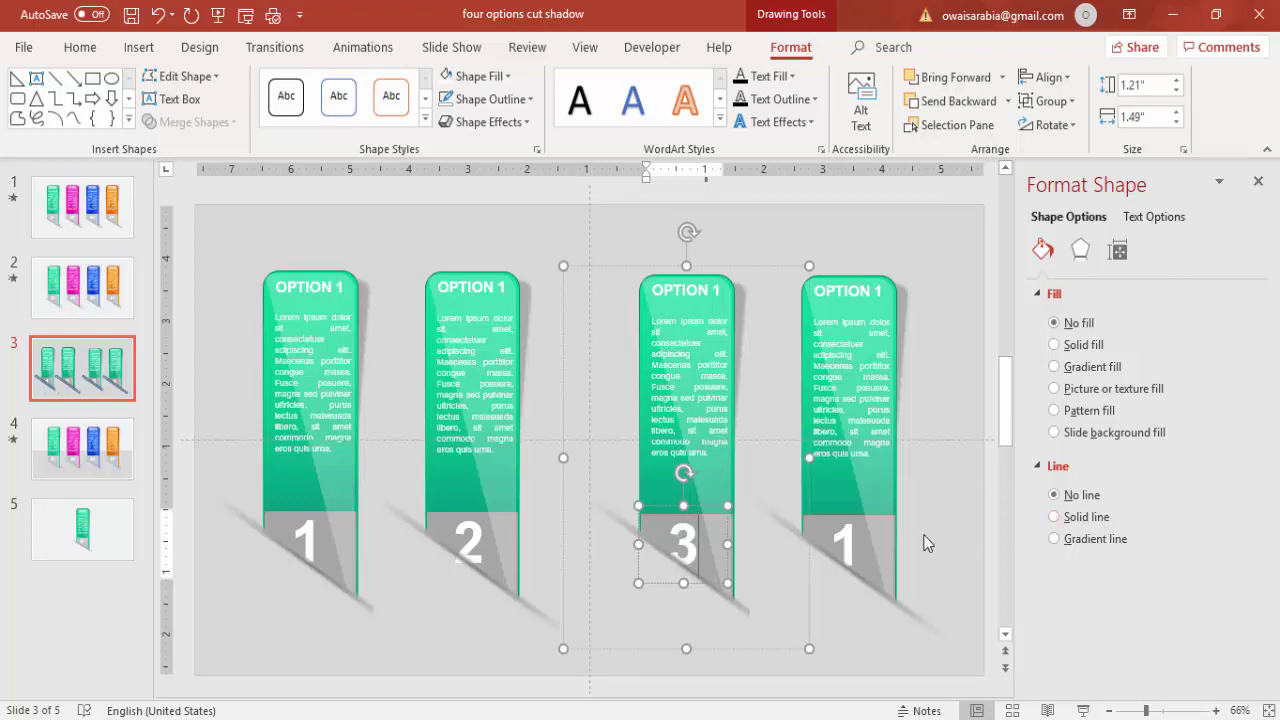
{"action": "double_click", "coordinate": [850, 545]}
{"action": "key", "text": "BackSpace"}
{"action": "type", "text": "4"}
{"action": "left_click", "coordinate": [457, 623]}
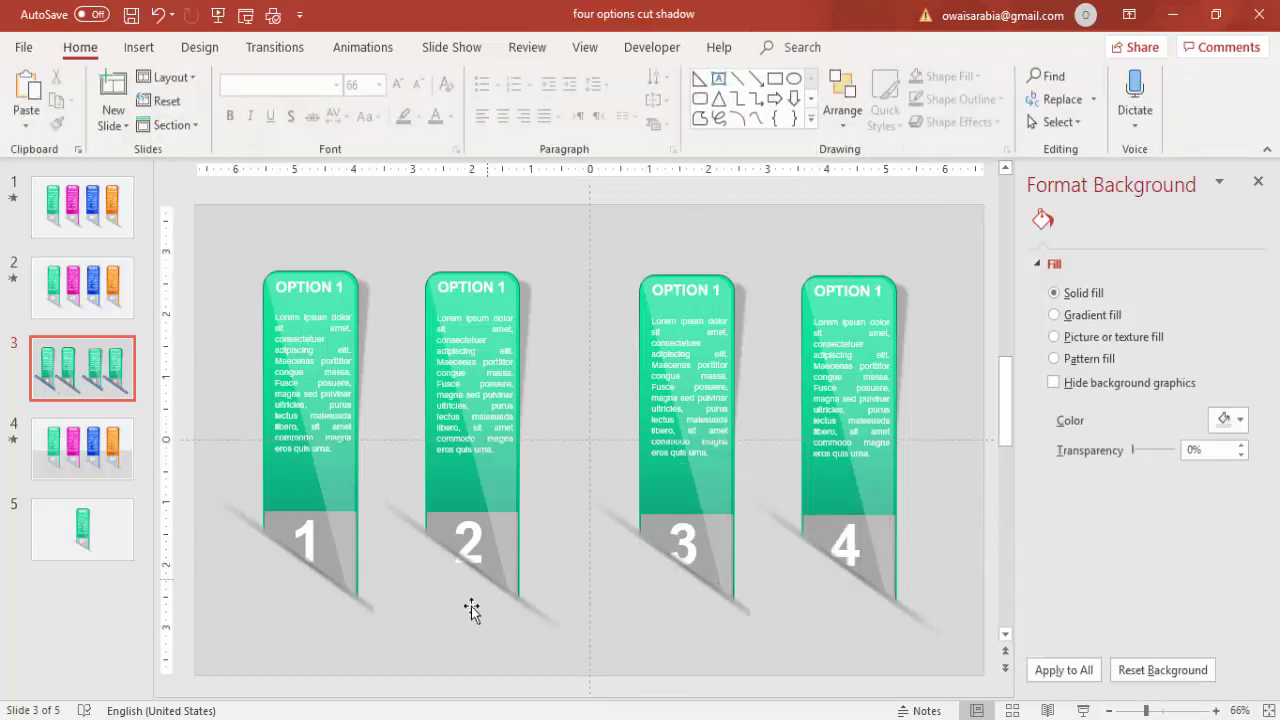
Try to send the second banner's green rectangle backward, then undo the change and clear the selection
{"action": "left_click", "coordinate": [457, 608]}
{"action": "left_click", "coordinate": [462, 594]}
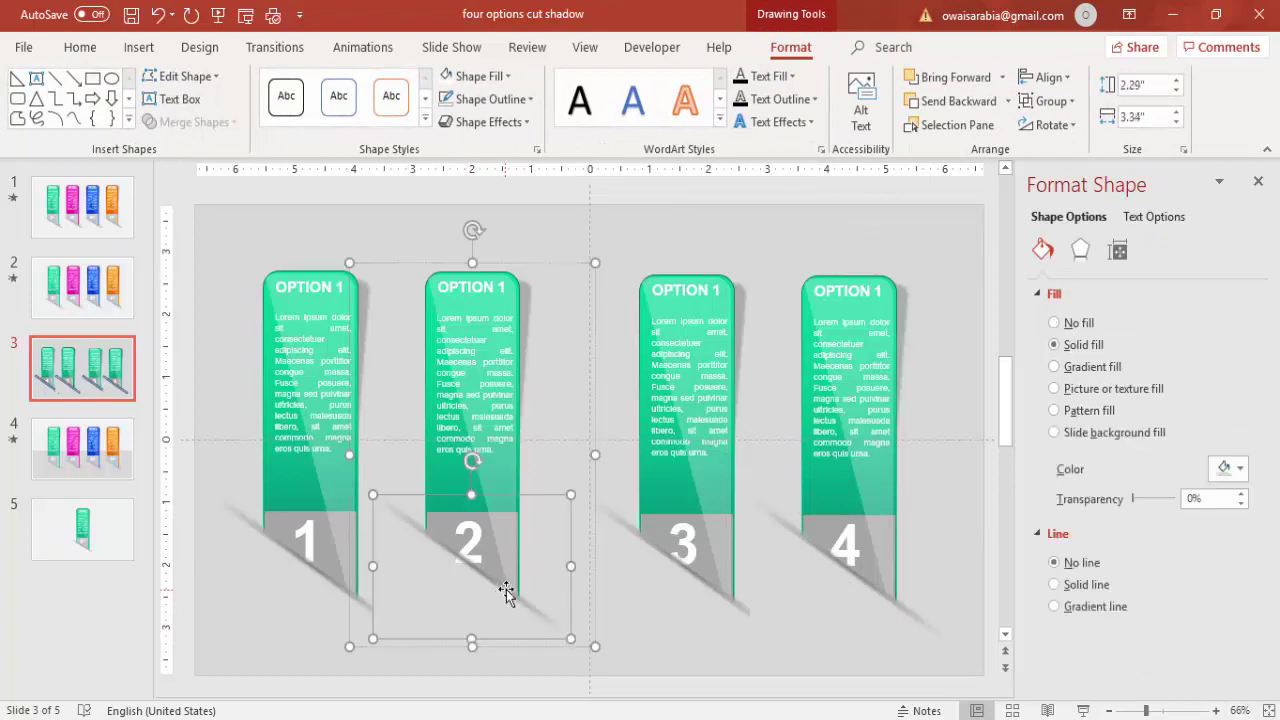
{"action": "left_click", "coordinate": [473, 541]}
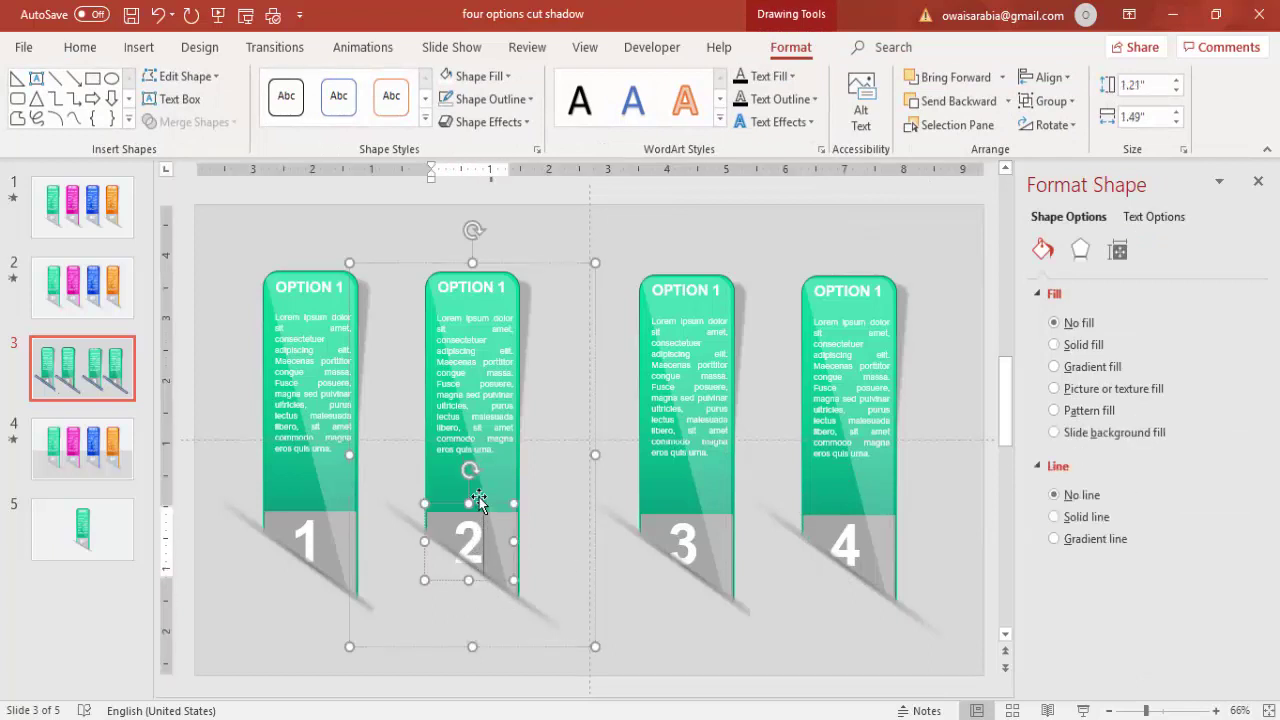
{"action": "left_click", "coordinate": [485, 500]}
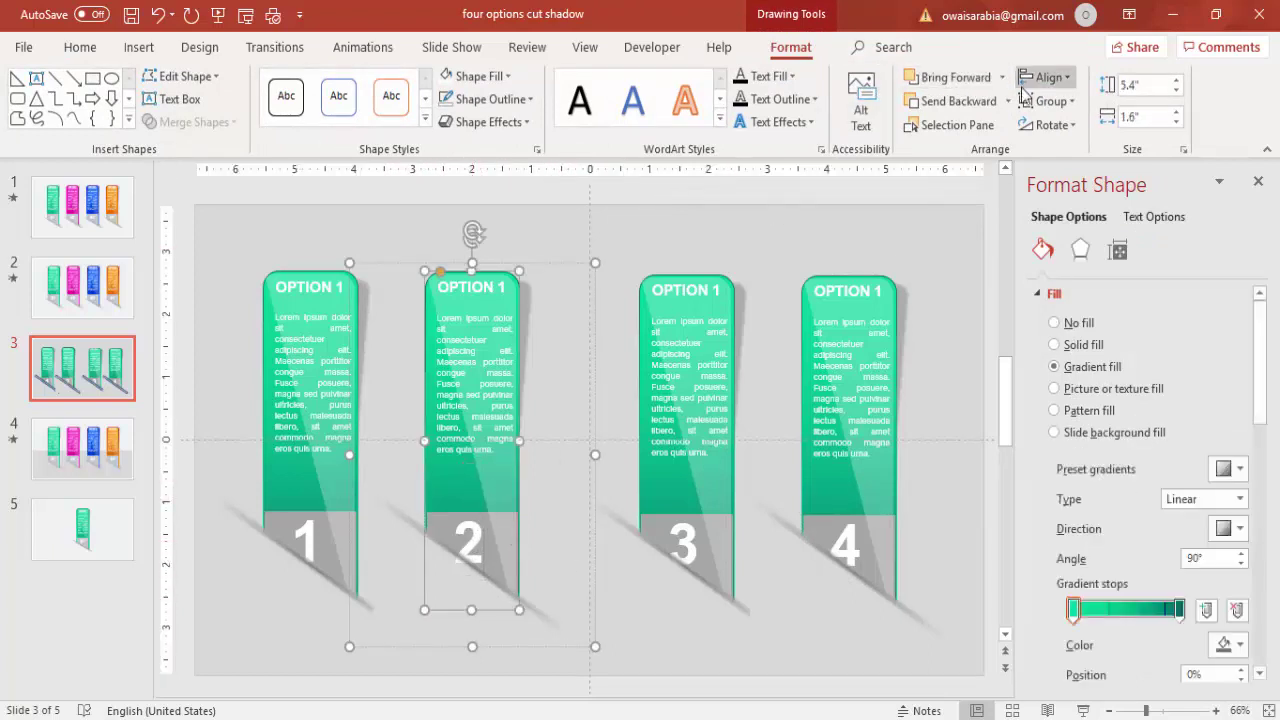
{"action": "left_click", "coordinate": [960, 101]}
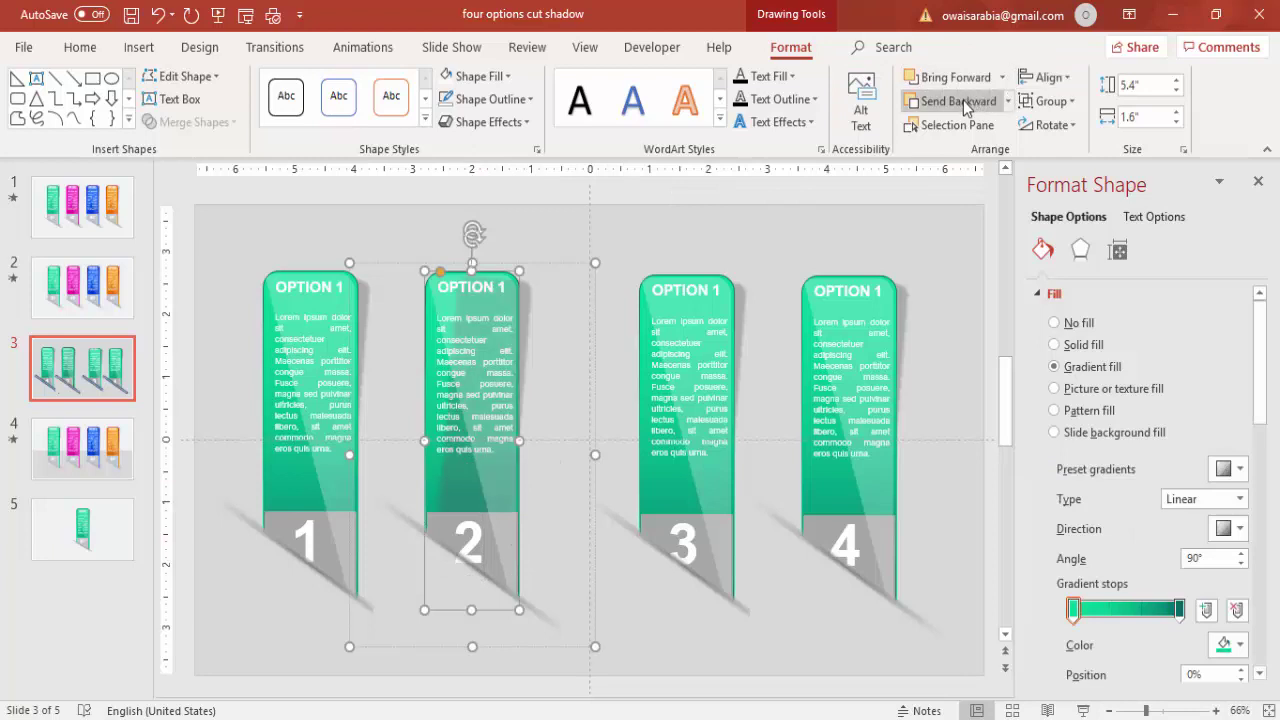
{"action": "key", "text": "ctrl+z"}
{"action": "key", "text": "ctrl+z"}
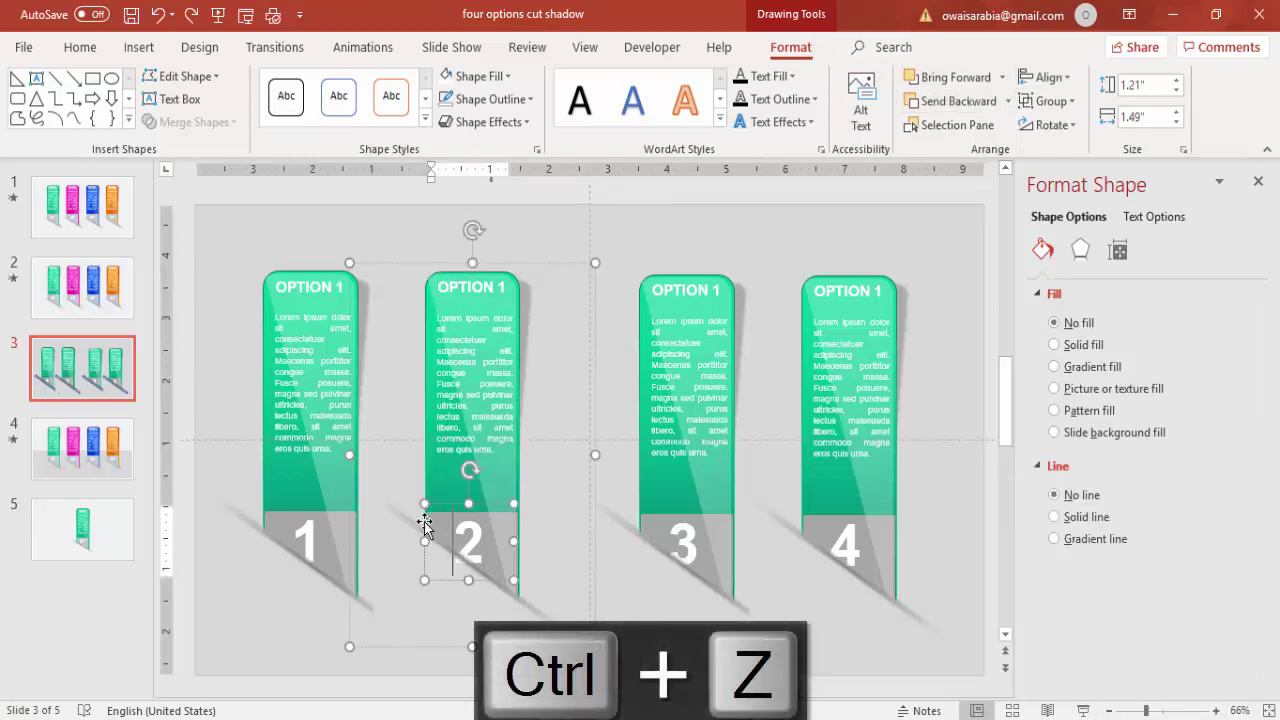
{"action": "left_click", "coordinate": [422, 530]}
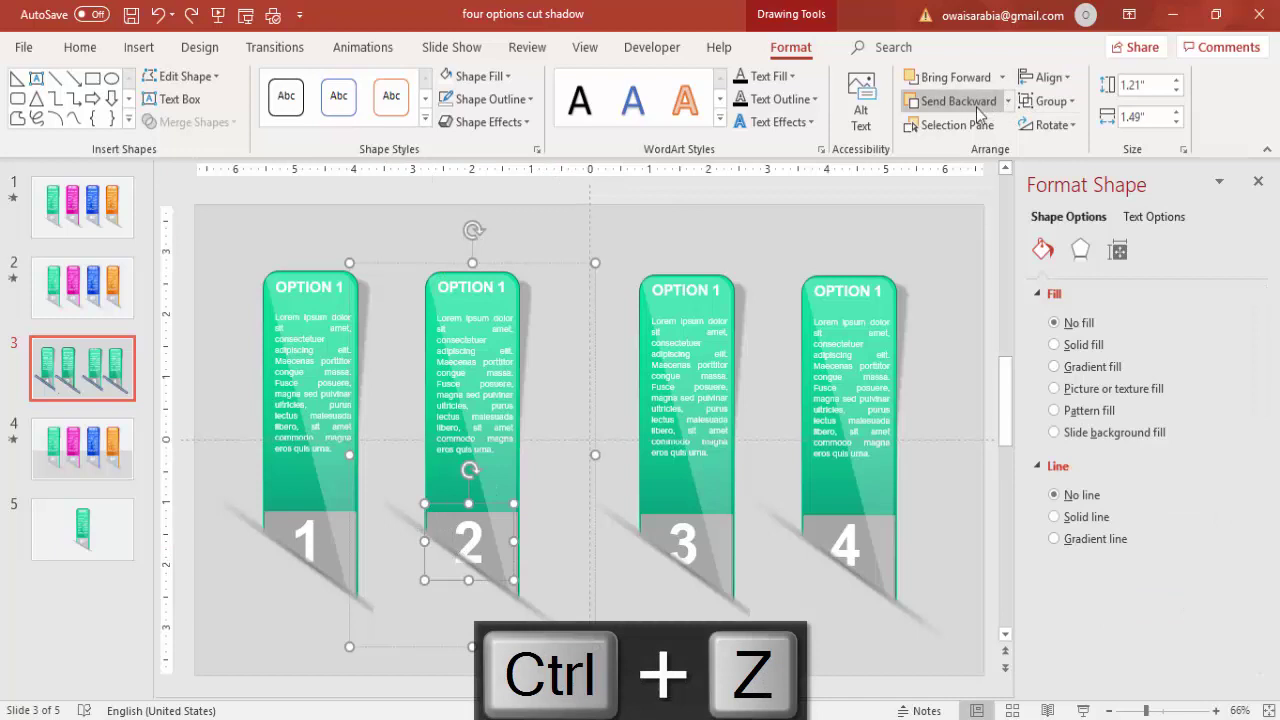
{"action": "left_click", "coordinate": [788, 228]}
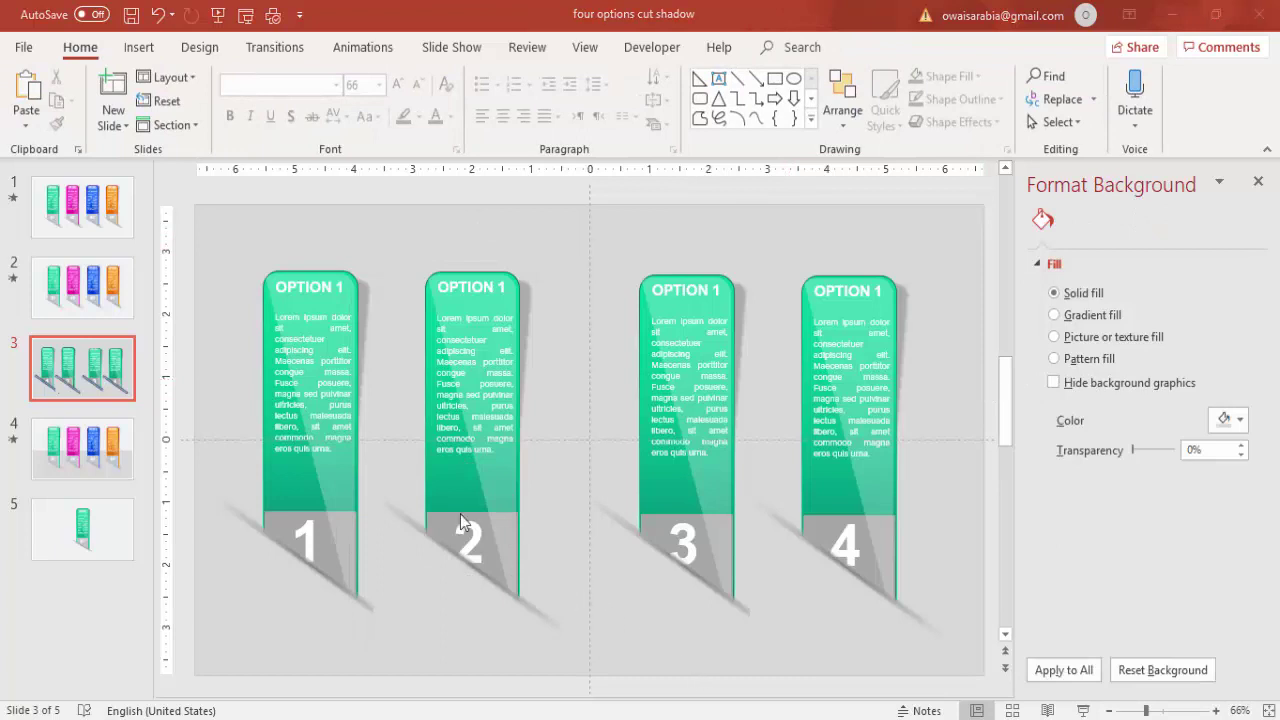
Recolor the second banner's gradient fill from bright magenta at the start stop to dark magenta at the end stop
{"action": "left_click", "coordinate": [445, 484]}
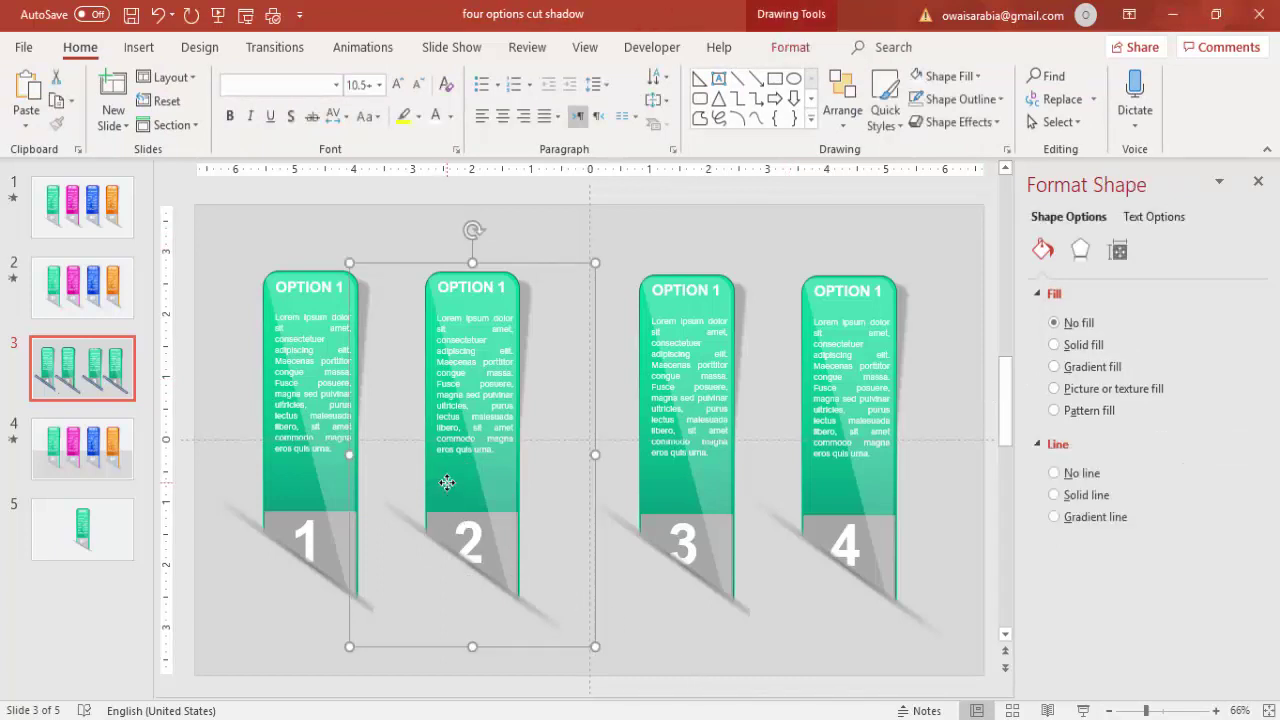
{"action": "left_click", "coordinate": [457, 485]}
{"action": "left_click", "coordinate": [1178, 612]}
{"action": "left_click", "coordinate": [1230, 645]}
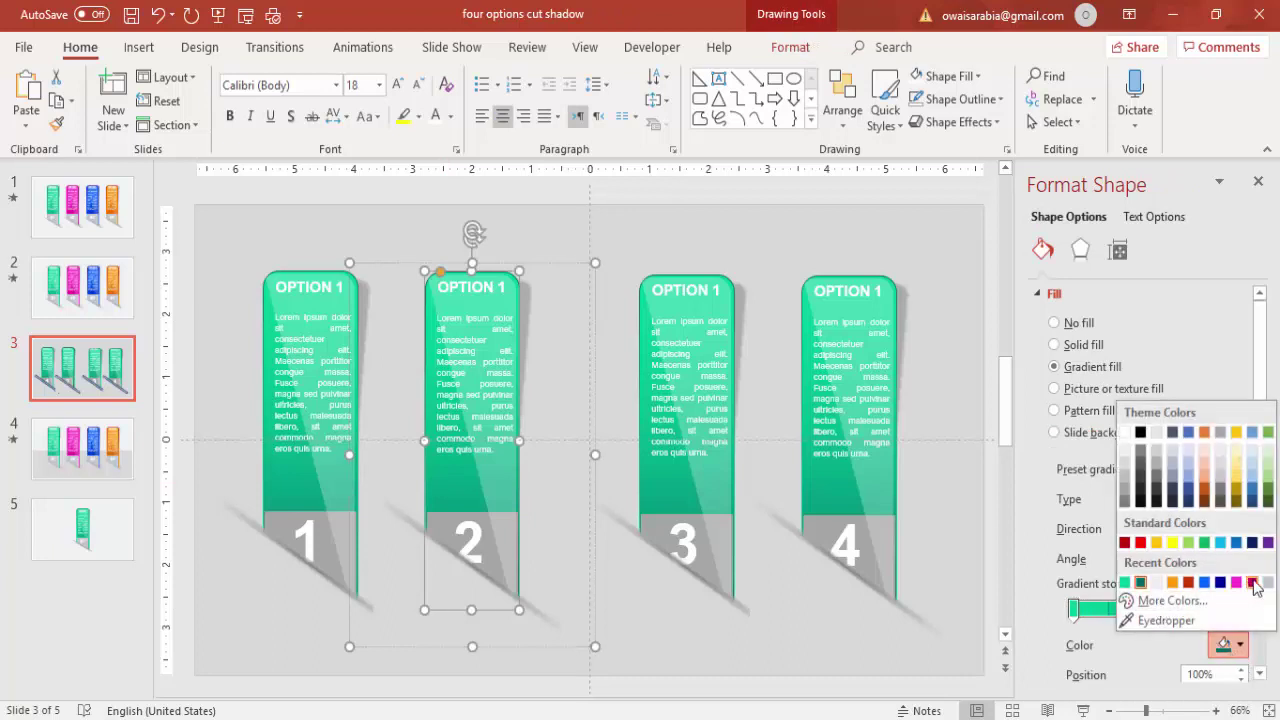
{"action": "left_click", "coordinate": [1252, 582]}
{"action": "left_click", "coordinate": [1073, 610]}
{"action": "left_click", "coordinate": [1230, 645]}
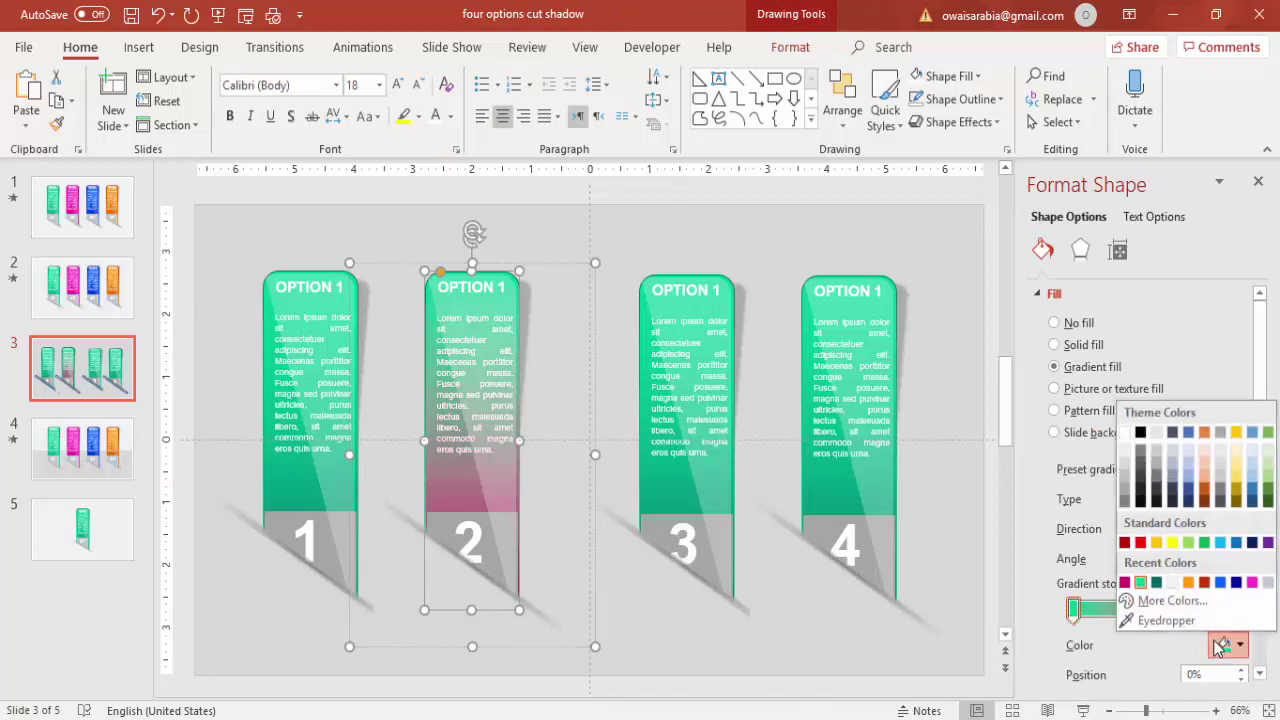
{"action": "left_click", "coordinate": [1252, 582]}
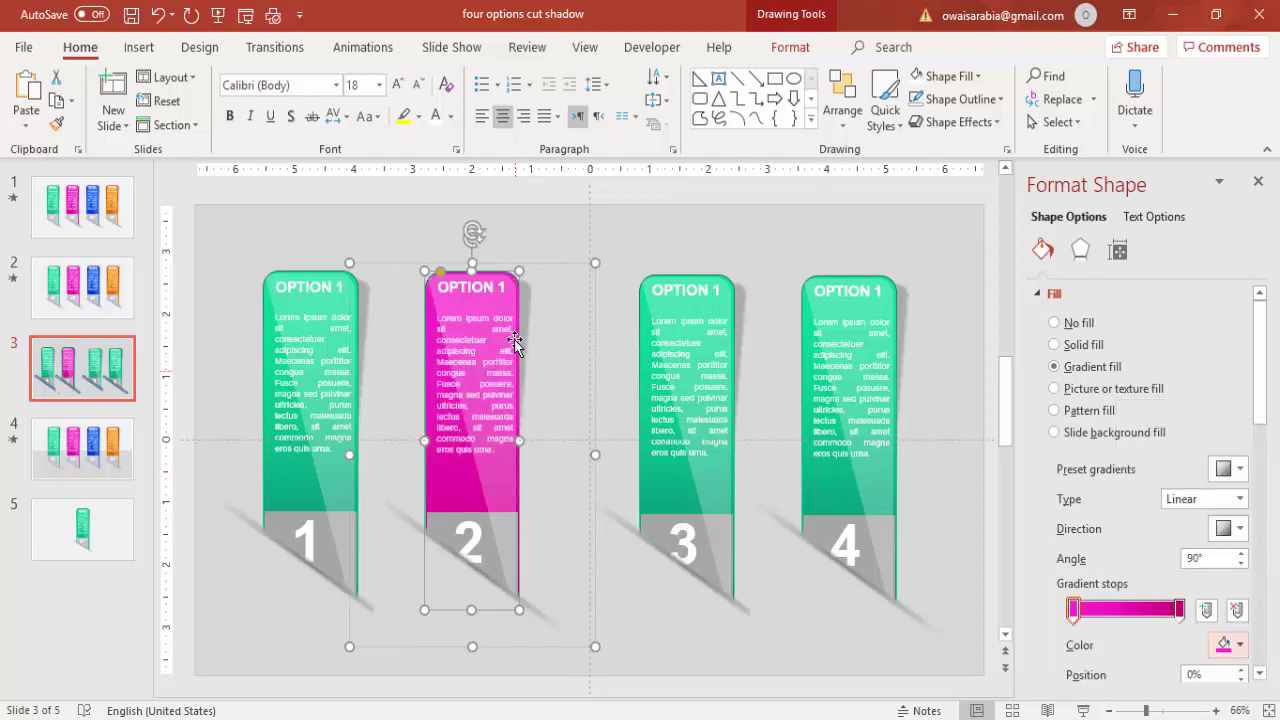
{"action": "left_click", "coordinate": [676, 211]}
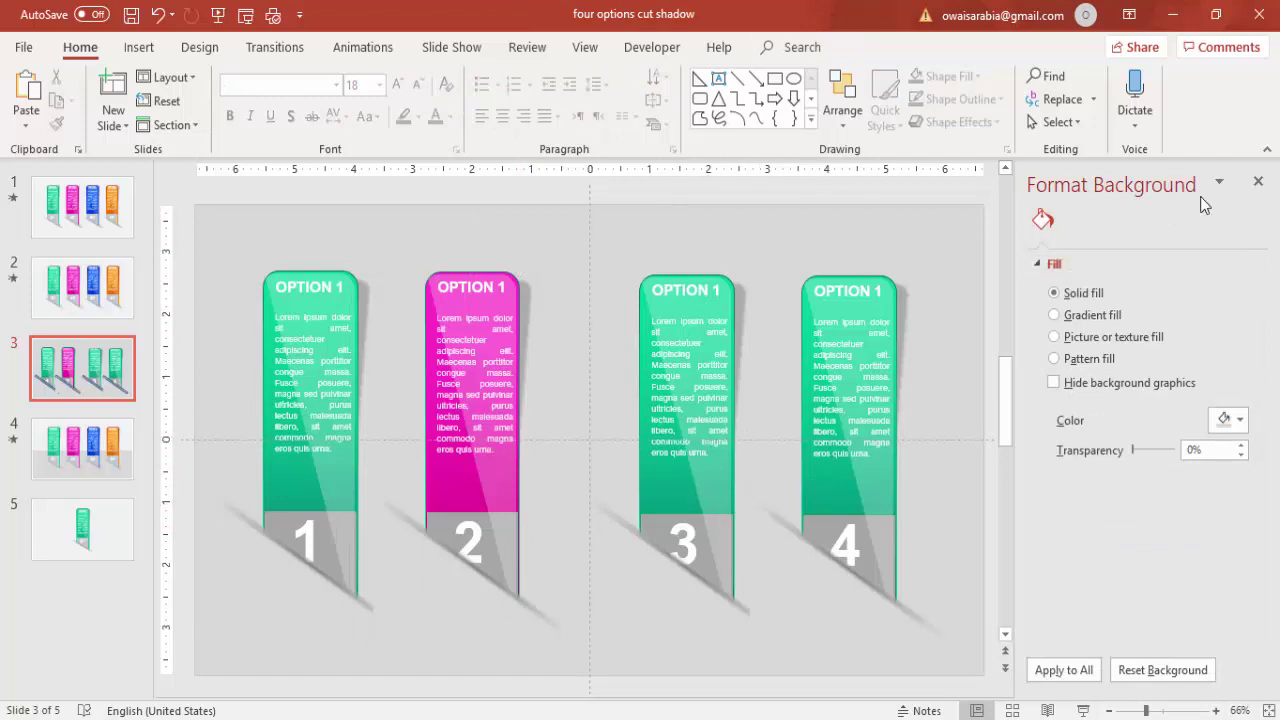
Ungroup the first and second banner groups into their separate pieces
{"action": "left_click", "coordinate": [278, 567]}
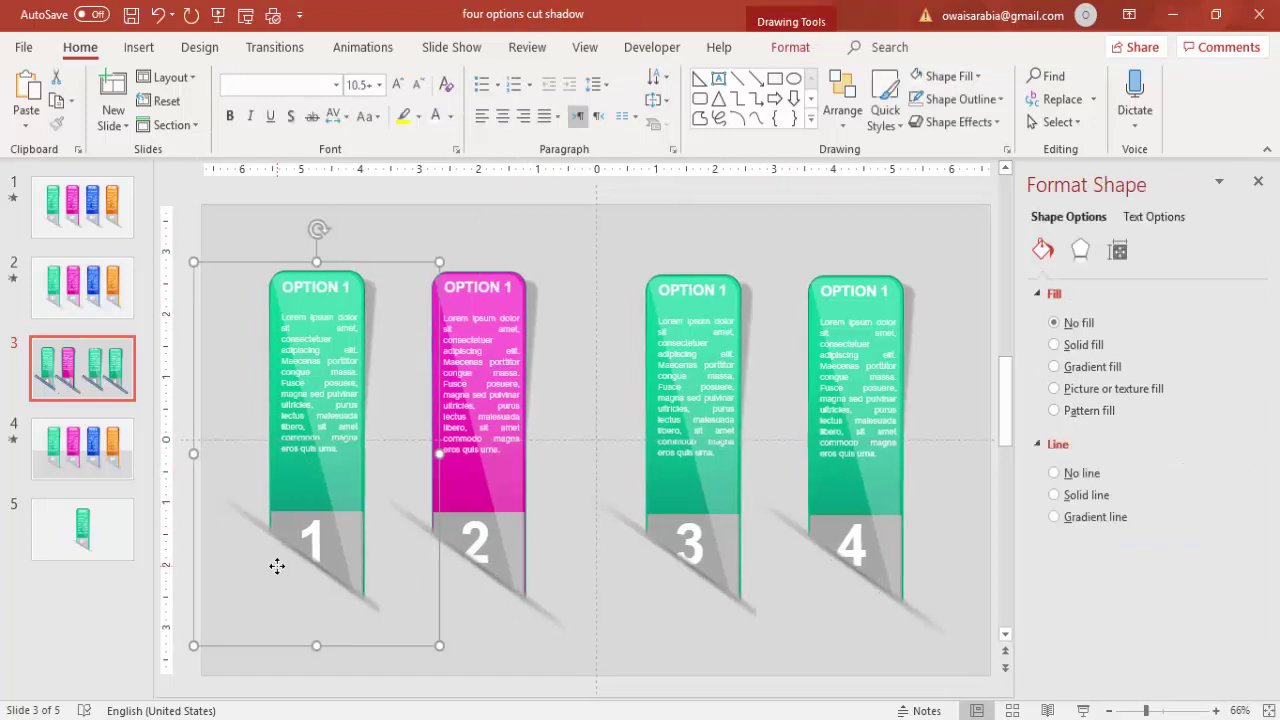
{"action": "right_click", "coordinate": [286, 609]}
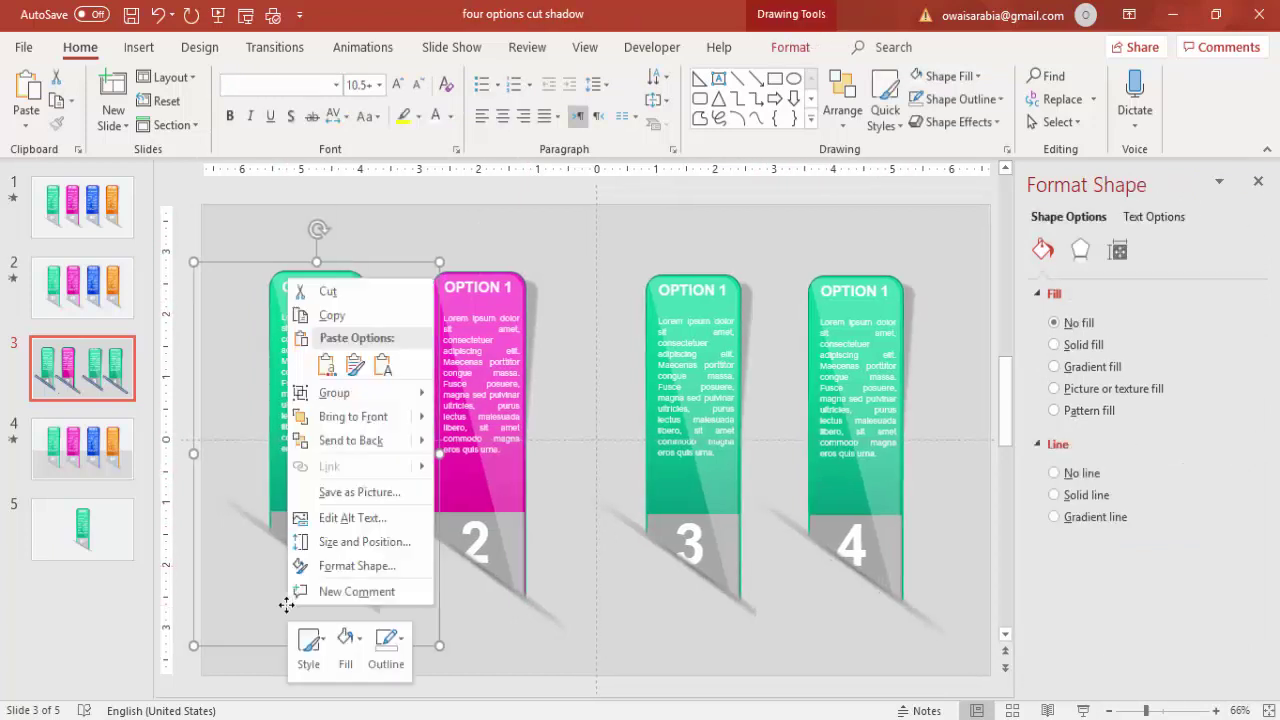
{"action": "mouse_move", "coordinate": [400, 393]}
{"action": "left_click", "coordinate": [484, 444]}
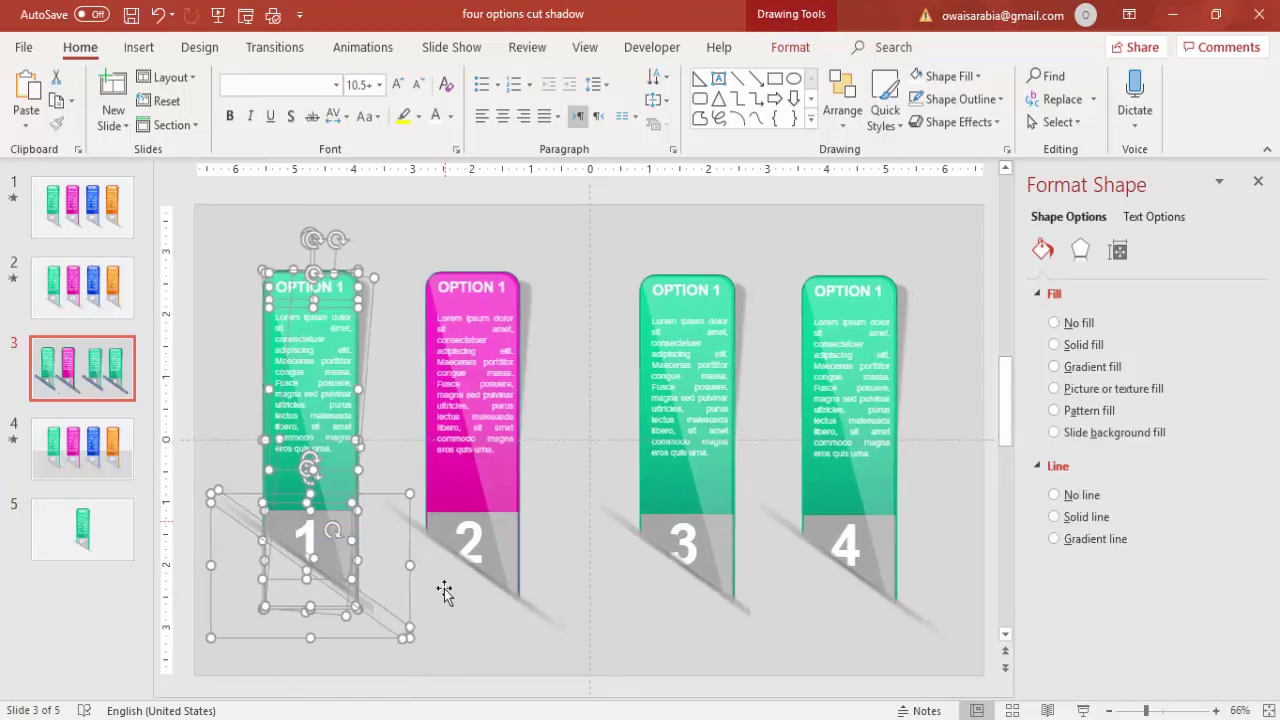
{"action": "left_click", "coordinate": [445, 602]}
{"action": "right_click", "coordinate": [447, 603]}
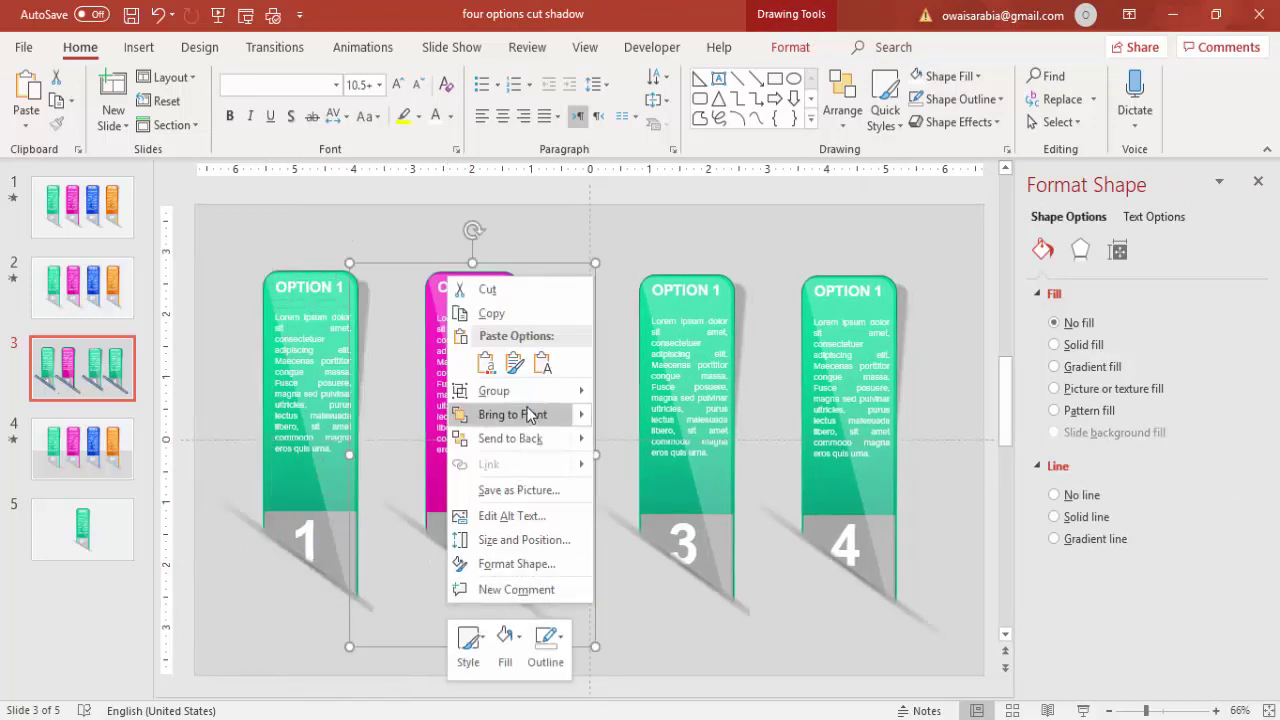
{"action": "mouse_move", "coordinate": [530, 391]}
{"action": "left_click", "coordinate": [618, 442]}
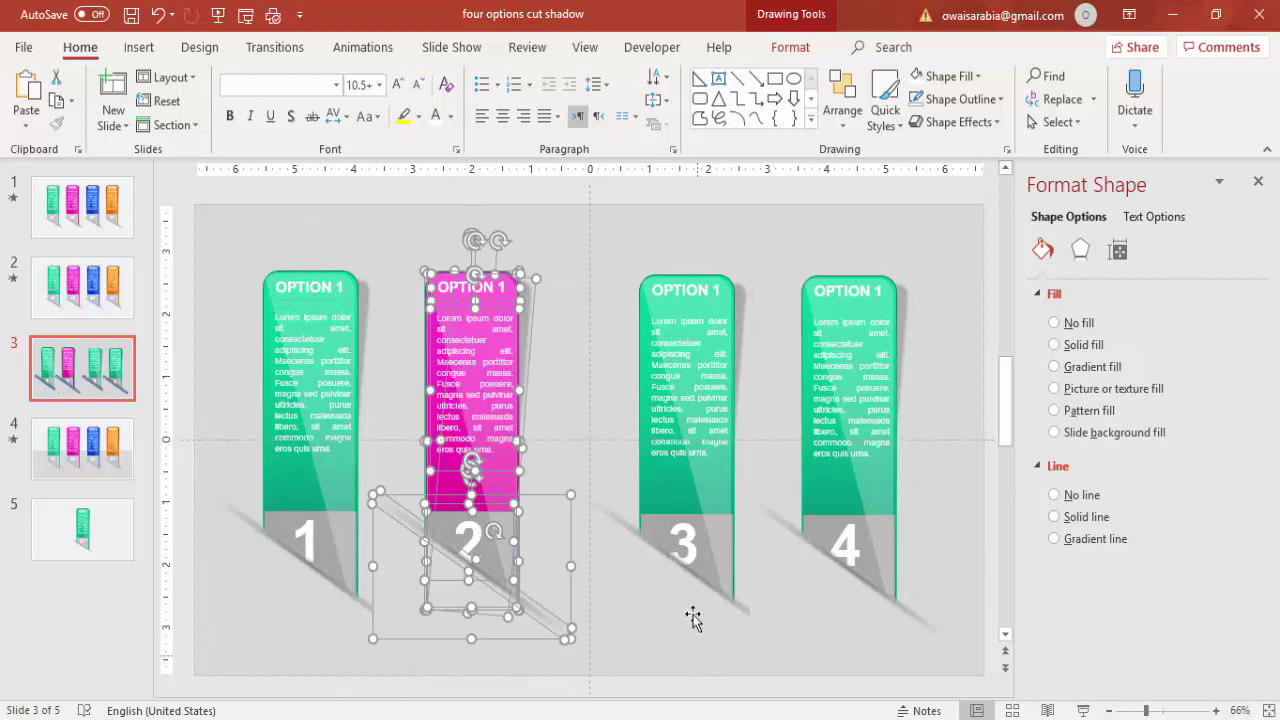
Ungroup the third and fourth banner groups and clear the selection
{"action": "left_click", "coordinate": [692, 617]}
{"action": "right_click", "coordinate": [691, 612]}
{"action": "mouse_move", "coordinate": [790, 398]}
{"action": "left_click", "coordinate": [891, 449]}
{"action": "left_click", "coordinate": [849, 598]}
{"action": "right_click", "coordinate": [849, 600]}
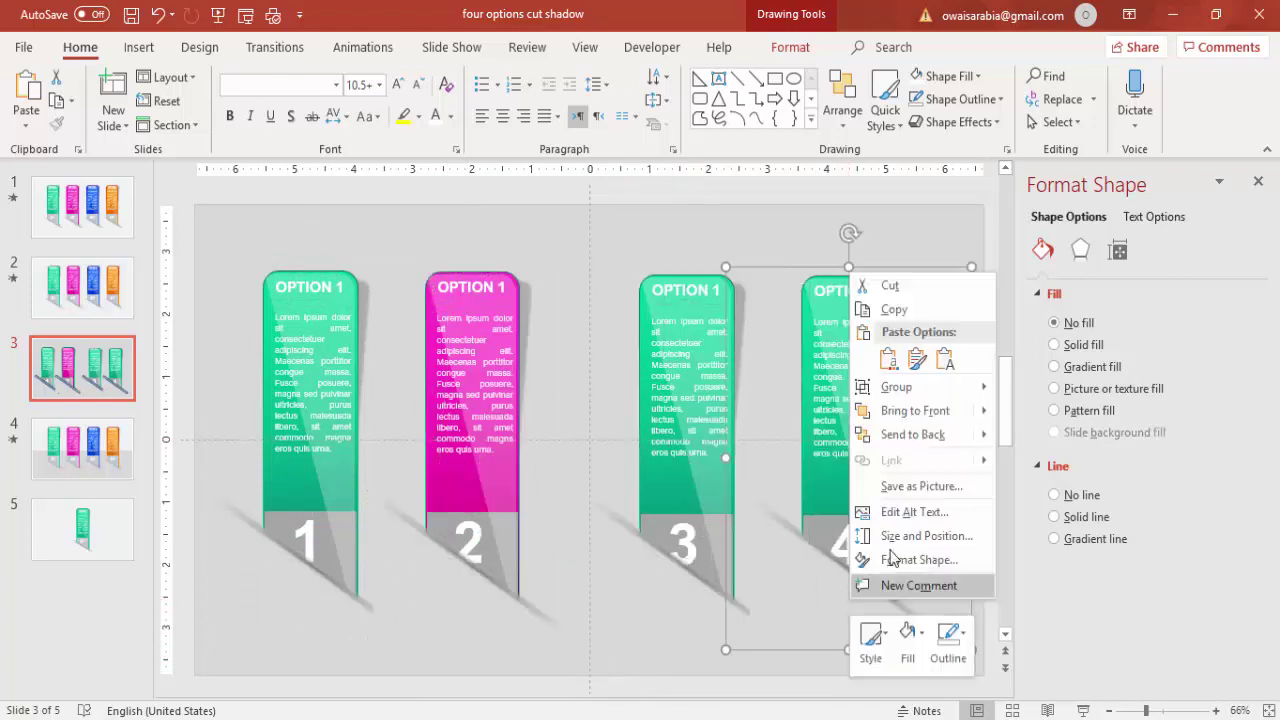
{"action": "mouse_move", "coordinate": [900, 387]}
{"action": "left_click", "coordinate": [1030, 436]}
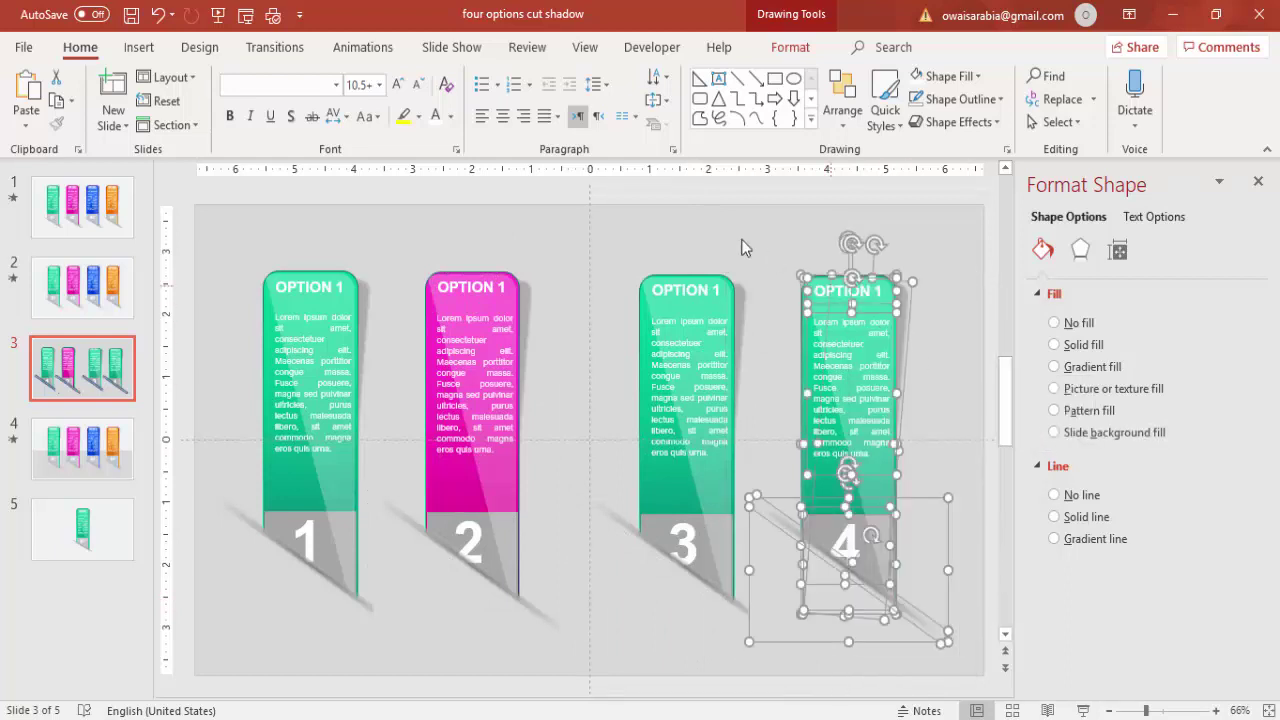
{"action": "left_click", "coordinate": [730, 245]}
Group the first and second banners' pieces separately, leaving out their diagonal cut shapes, and send each group backward behind its cut
{"action": "left_click_drag", "start_coordinate": [232, 216], "coordinate": [388, 690]}
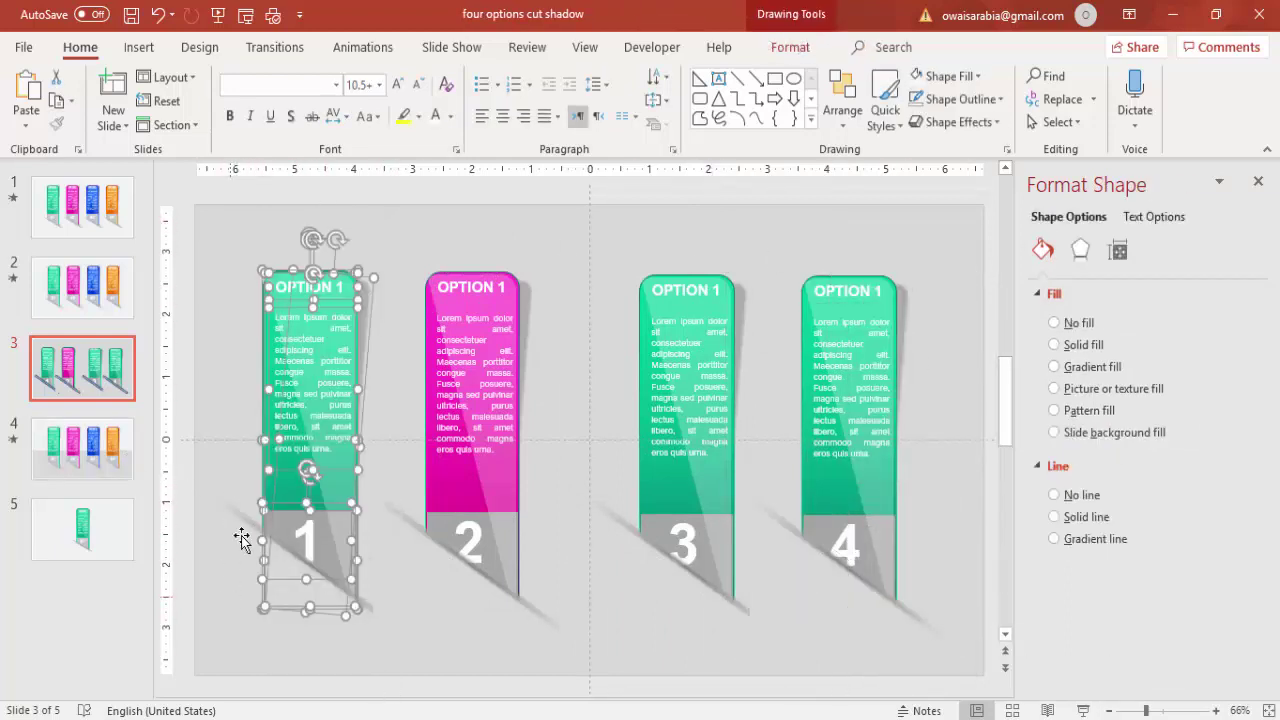
{"action": "key", "text": "ctrl+g"}
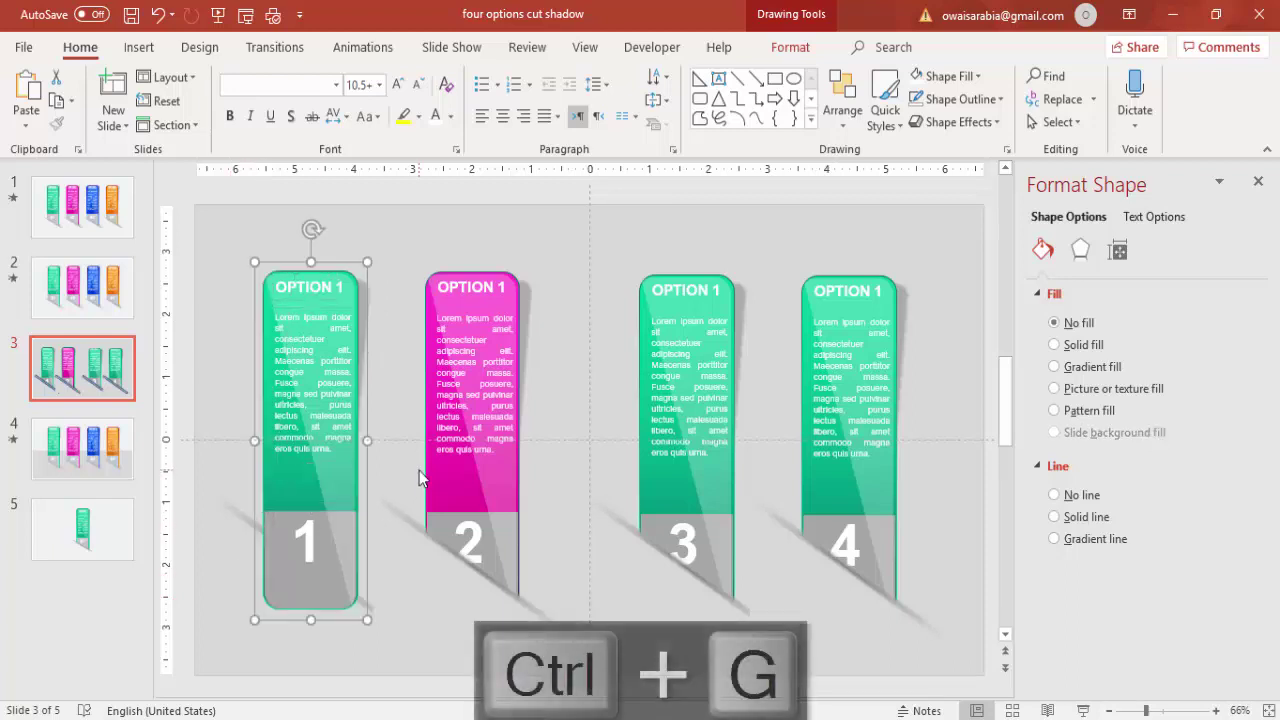
{"action": "left_click", "coordinate": [813, 49]}
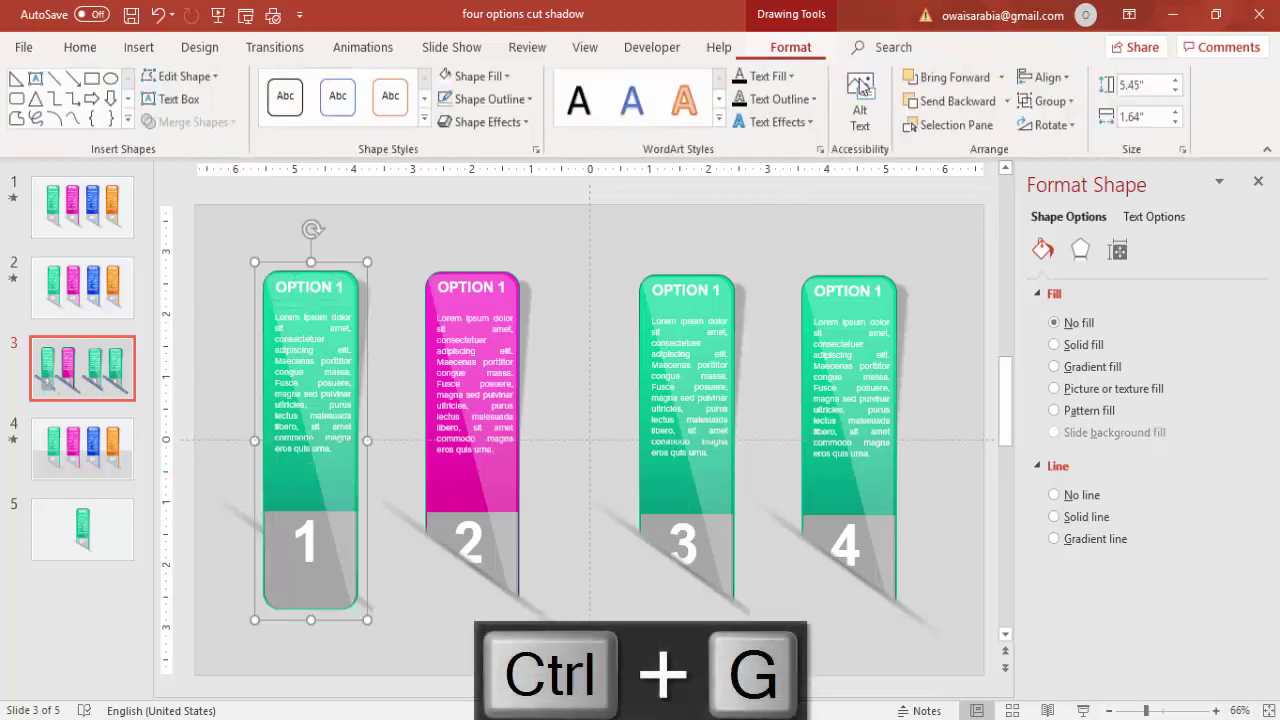
{"action": "left_click", "coordinate": [960, 102]}
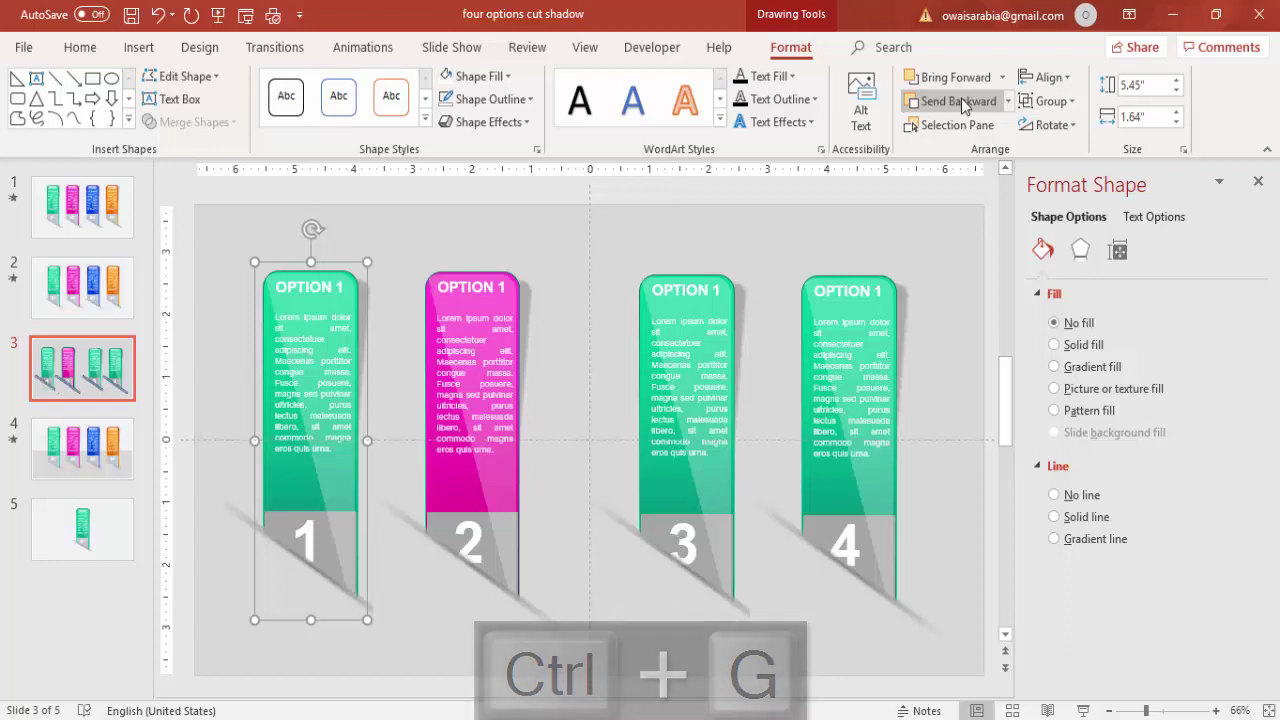
{"action": "left_click", "coordinate": [401, 243]}
{"action": "left_click_drag", "start_coordinate": [401, 243], "coordinate": [549, 686]}
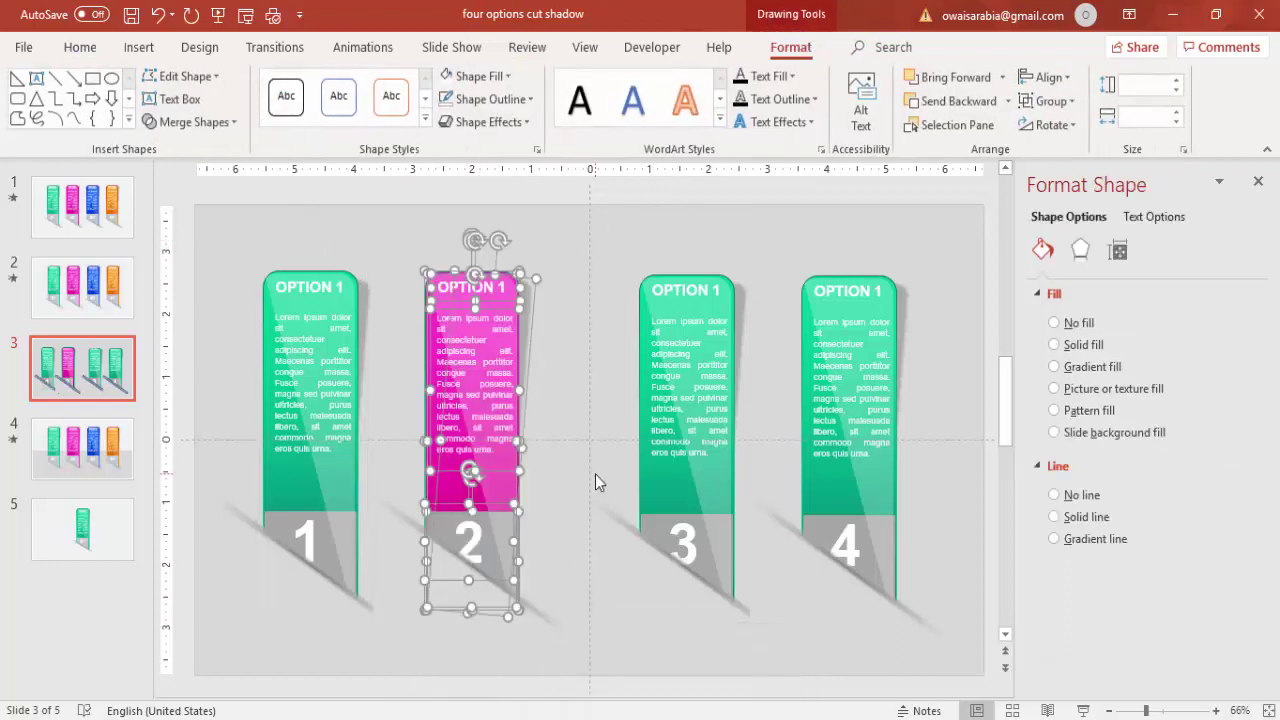
{"action": "key", "text": "ctrl+g"}
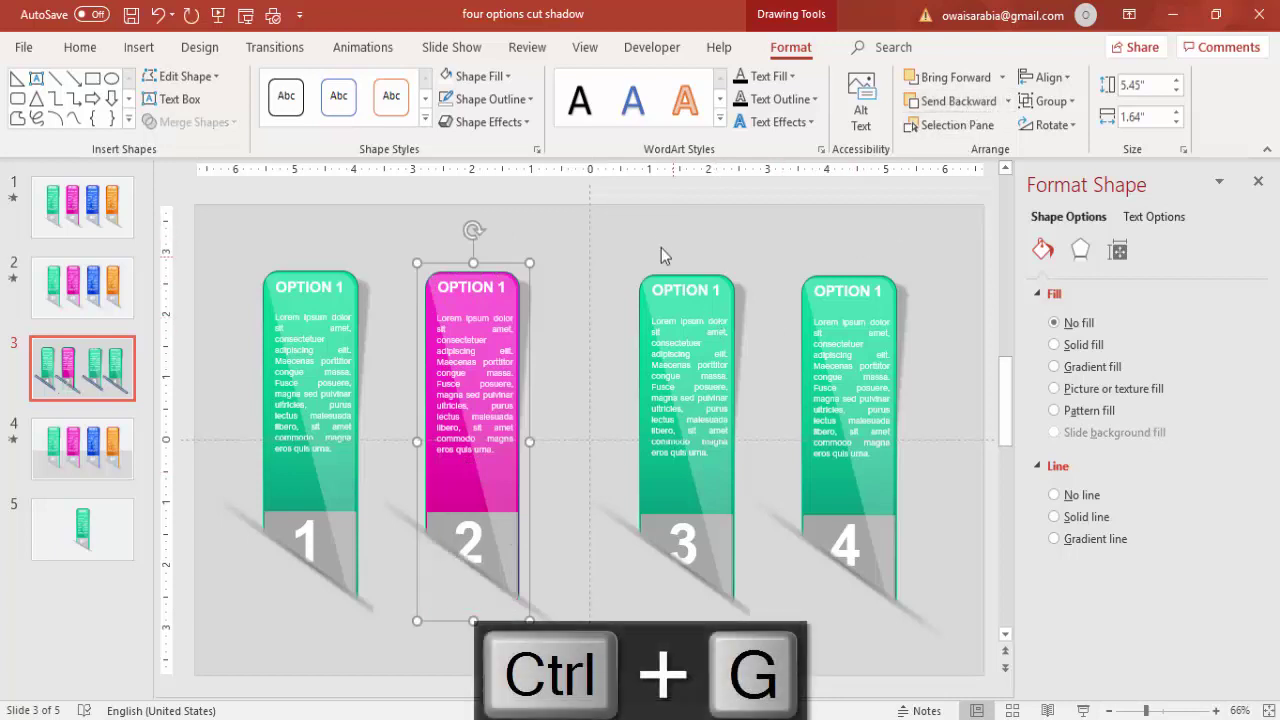
Group the third and fourth banners' pieces separately without the diagonal cut shapes and send each group backward behind its cut
{"action": "left_click", "coordinate": [603, 254]}
{"action": "left_click_drag", "start_coordinate": [598, 242], "coordinate": [746, 646]}
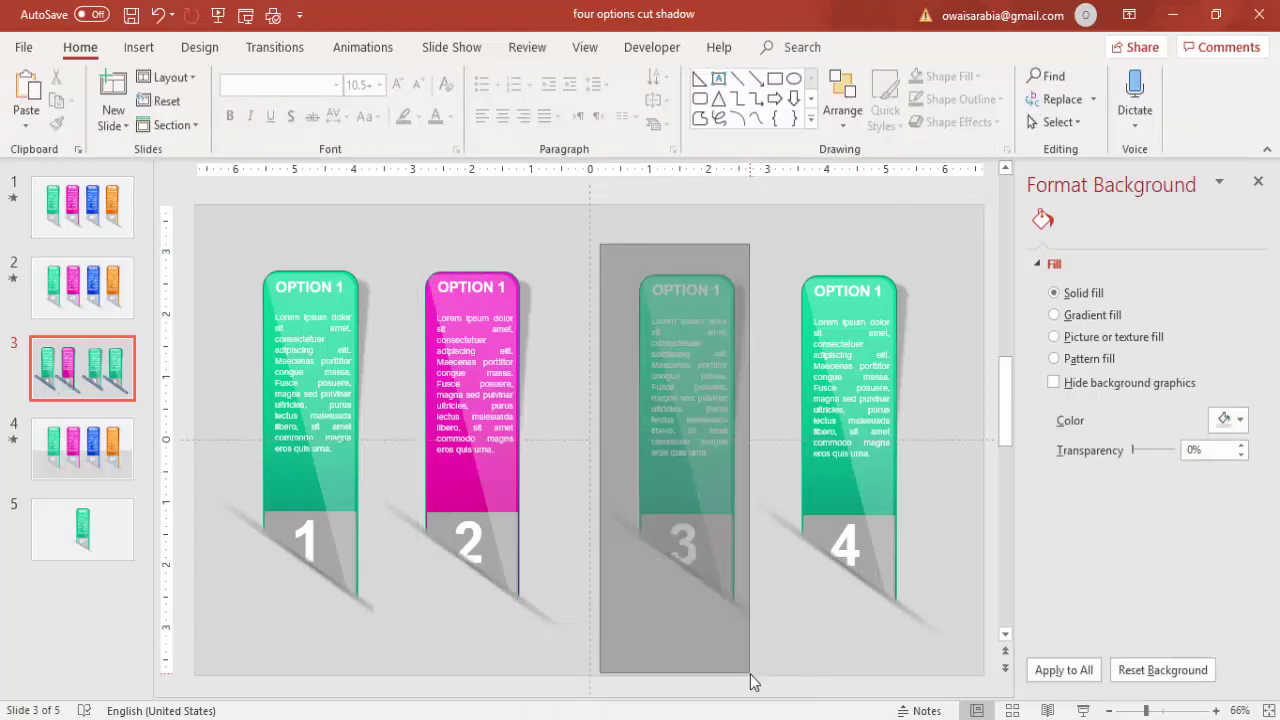
{"action": "key", "text": "ctrl+g"}
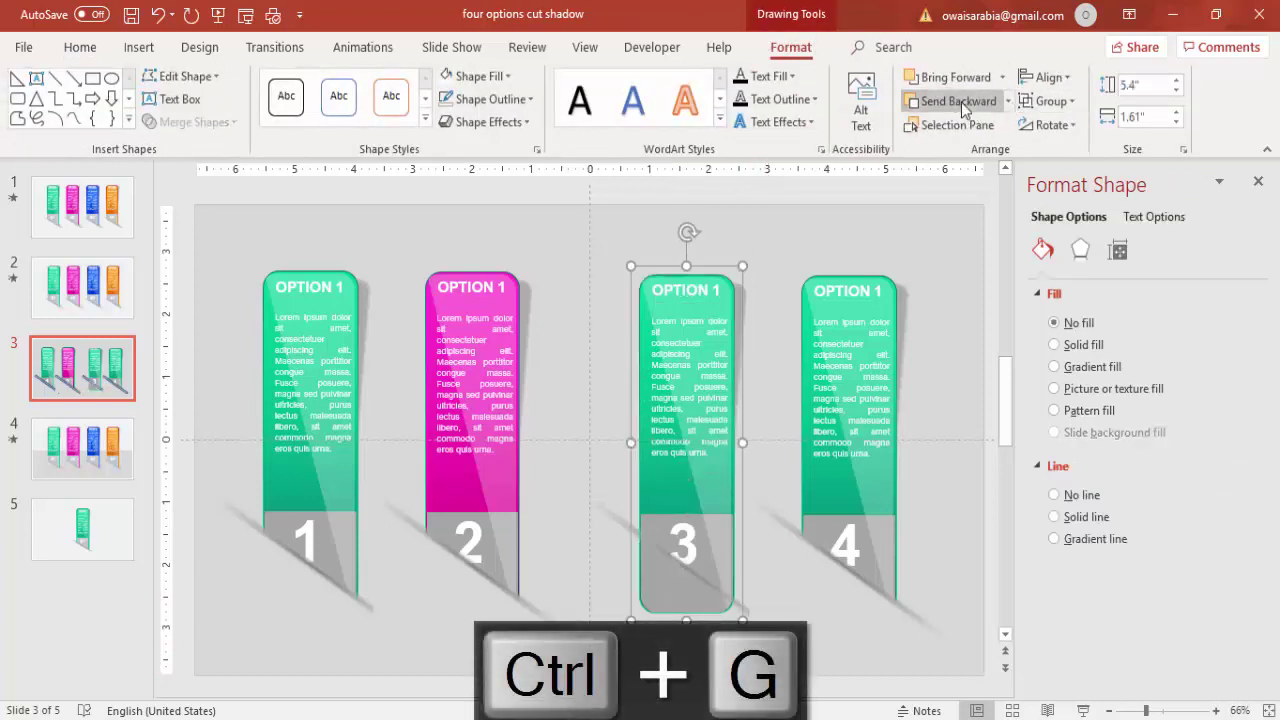
{"action": "left_click_drag", "start_coordinate": [783, 243], "coordinate": [944, 700]}
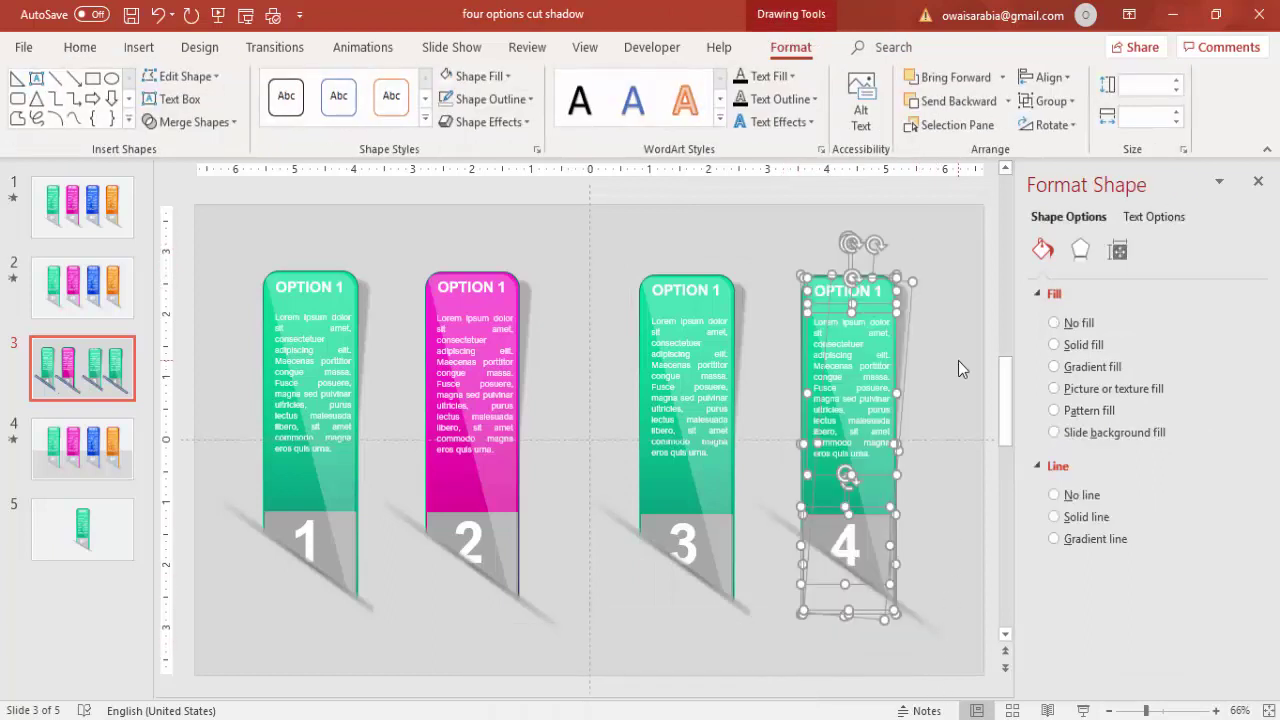
{"action": "key", "text": "ctrl+g"}
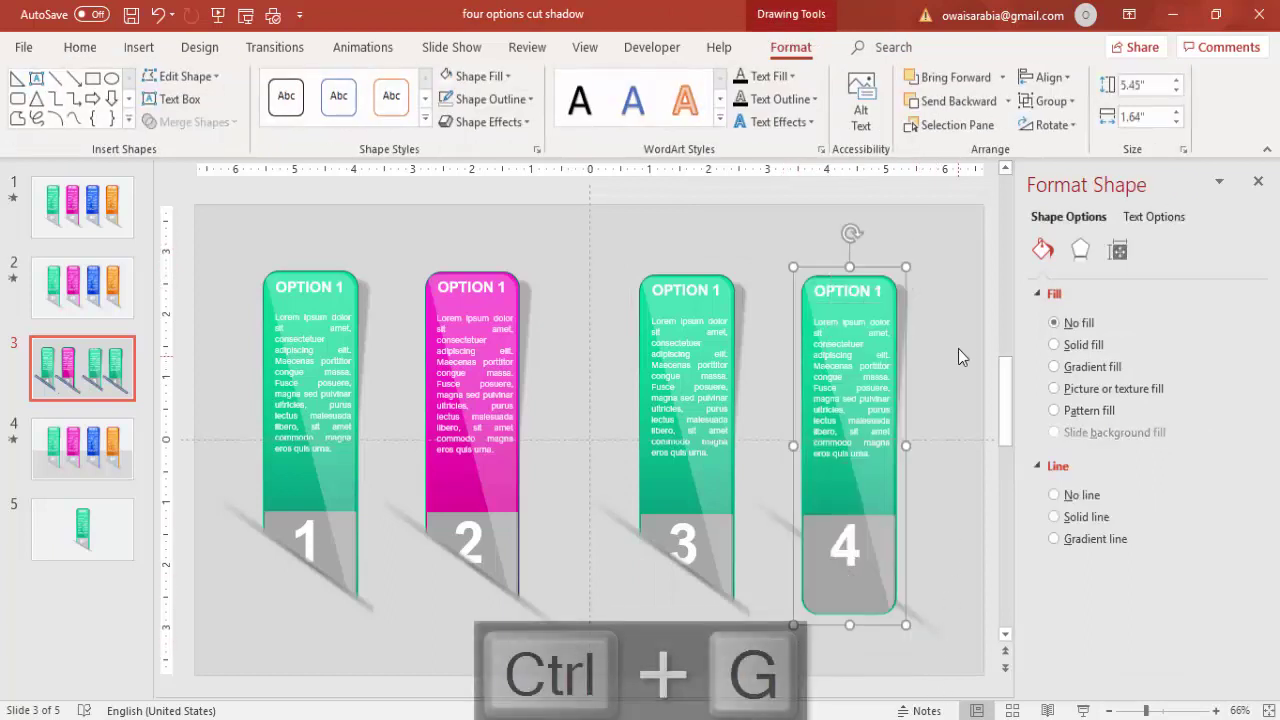
{"action": "left_click", "coordinate": [981, 112]}
{"action": "left_click", "coordinate": [926, 226]}
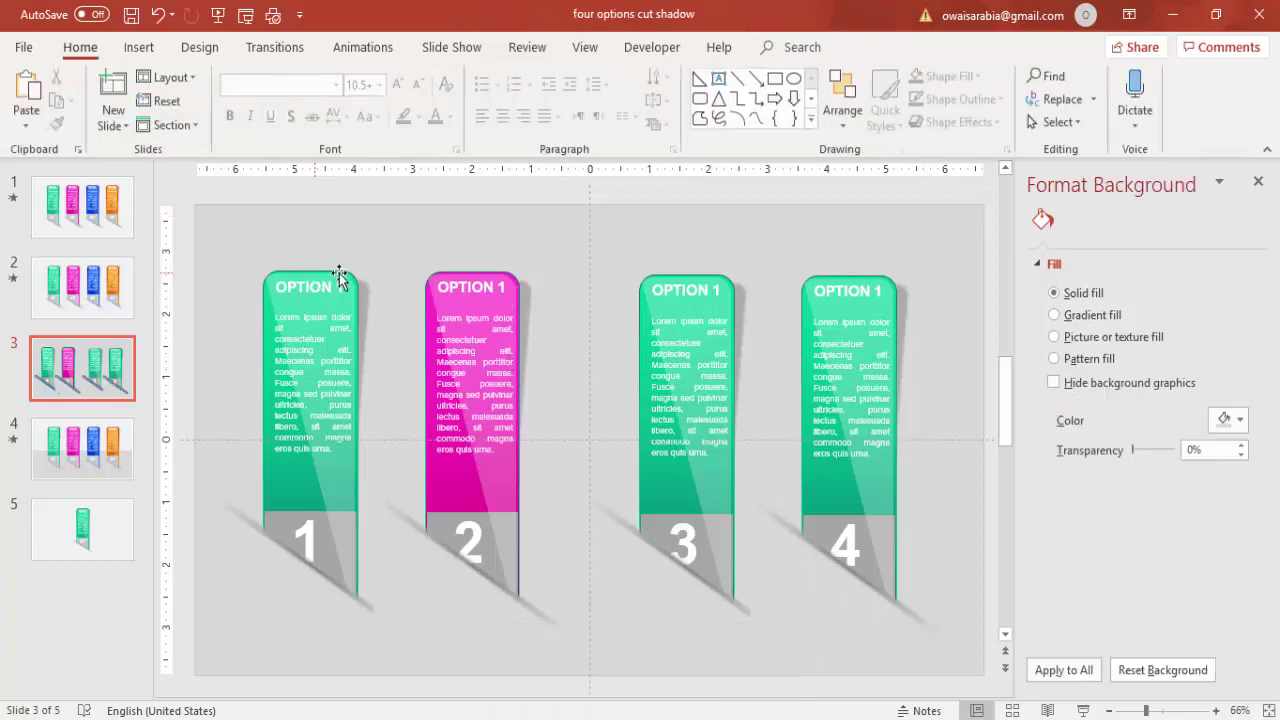
Close the formatting pane, show the Animation Pane and apply a Fly In animation to the first banner group
{"action": "left_click", "coordinate": [1258, 181]}
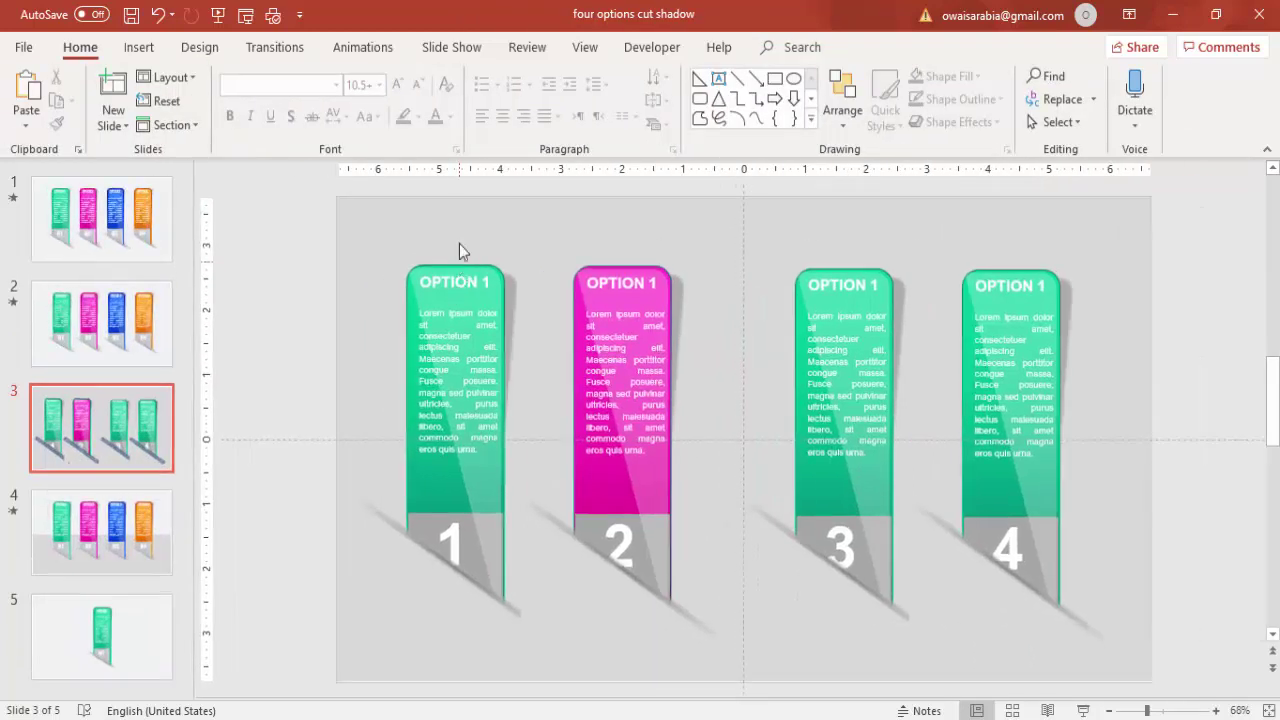
{"action": "left_click", "coordinate": [366, 54]}
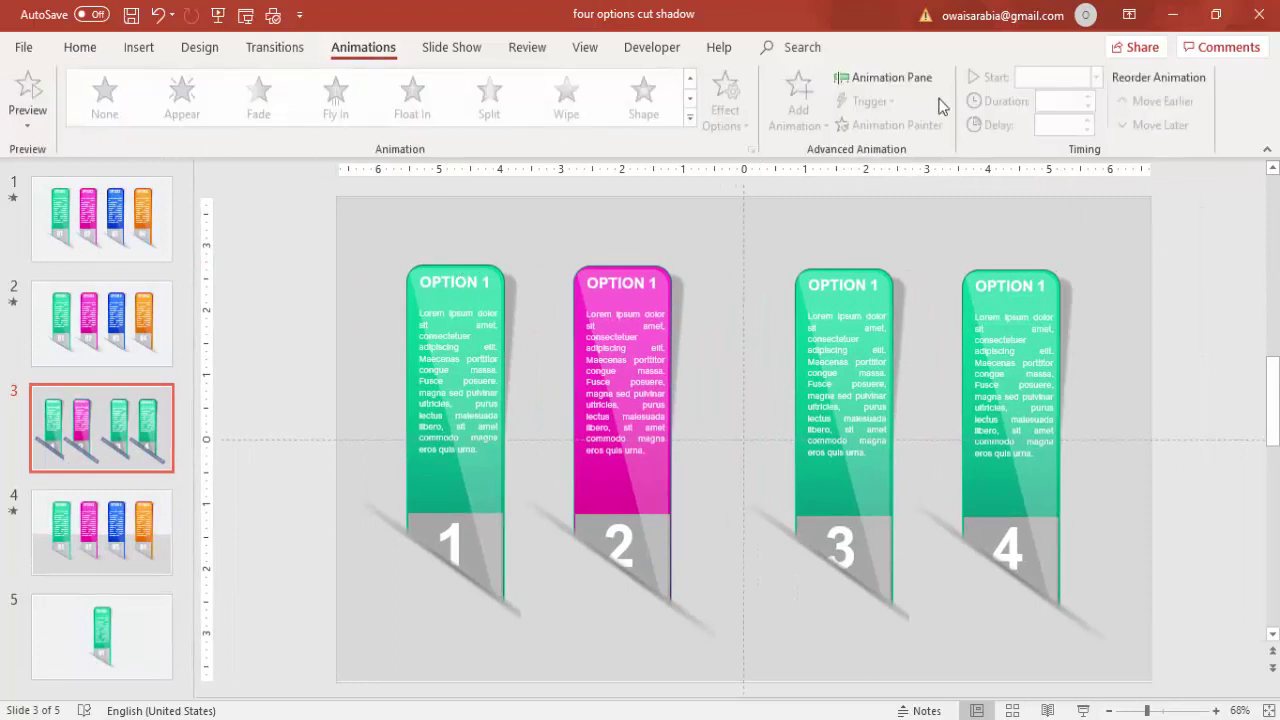
{"action": "left_click", "coordinate": [893, 77]}
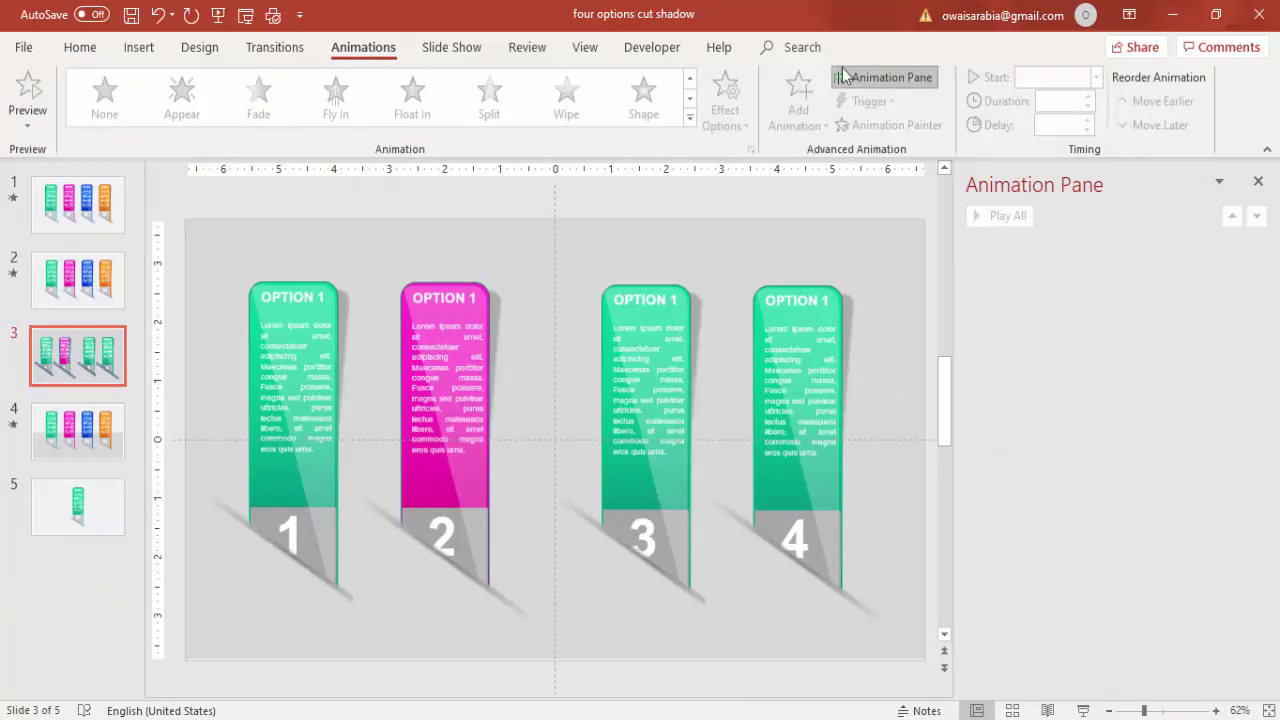
{"action": "left_click", "coordinate": [323, 285]}
{"action": "left_click", "coordinate": [329, 118]}
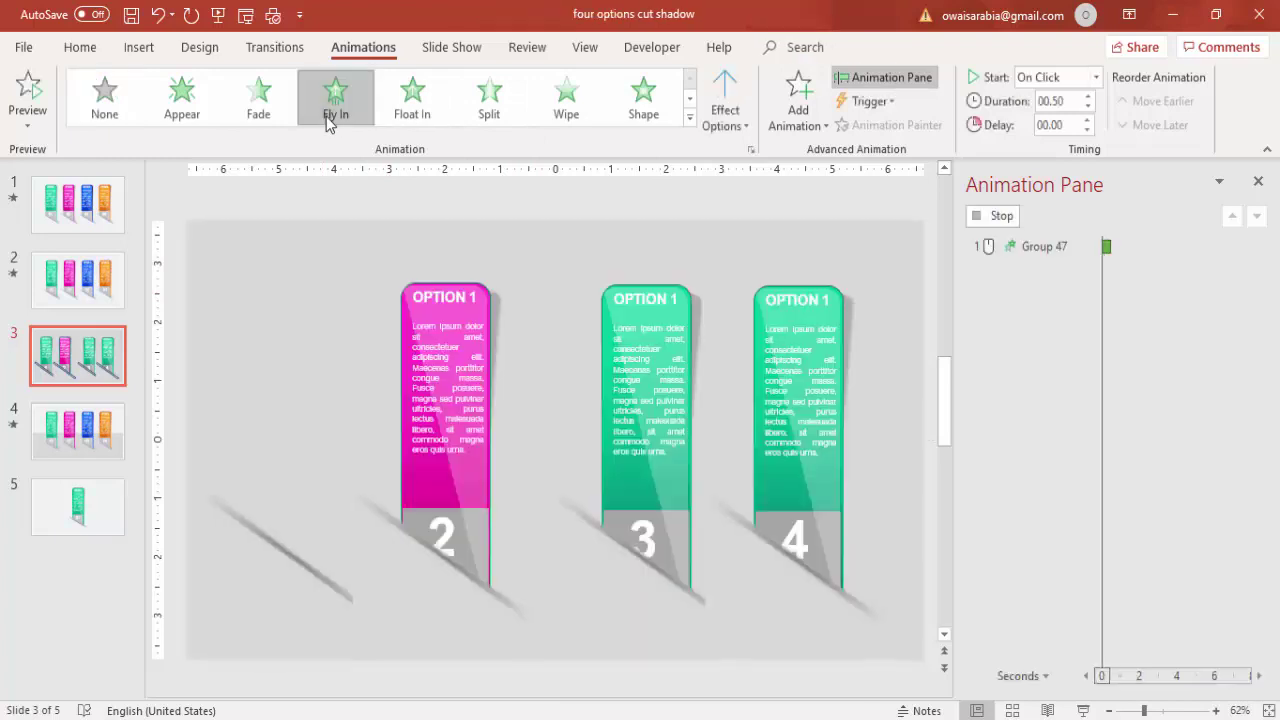
Copy the first banner's Fly In animation to the second, third and fourth banners with Animation Painter
{"action": "left_click_drag", "start_coordinate": [443, 486], "coordinate": [452, 490]}
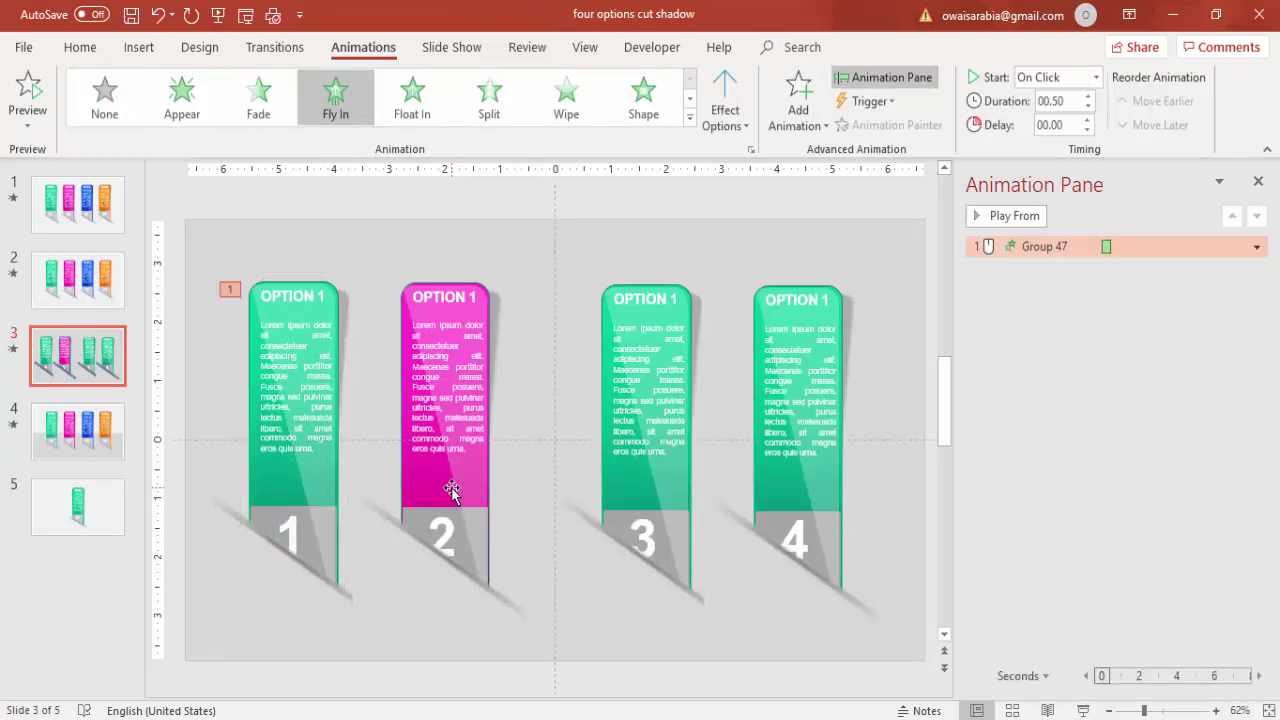
{"action": "left_click", "coordinate": [327, 292]}
{"action": "left_click", "coordinate": [908, 127]}
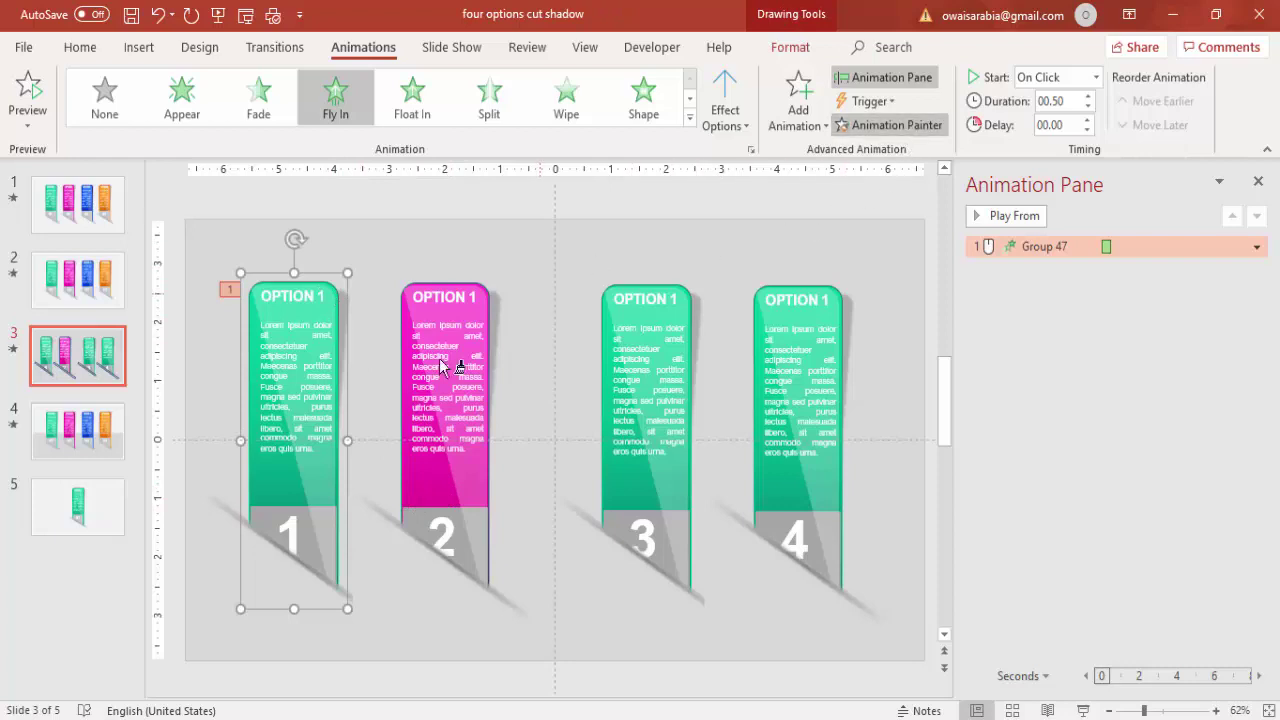
{"action": "left_click", "coordinate": [443, 321]}
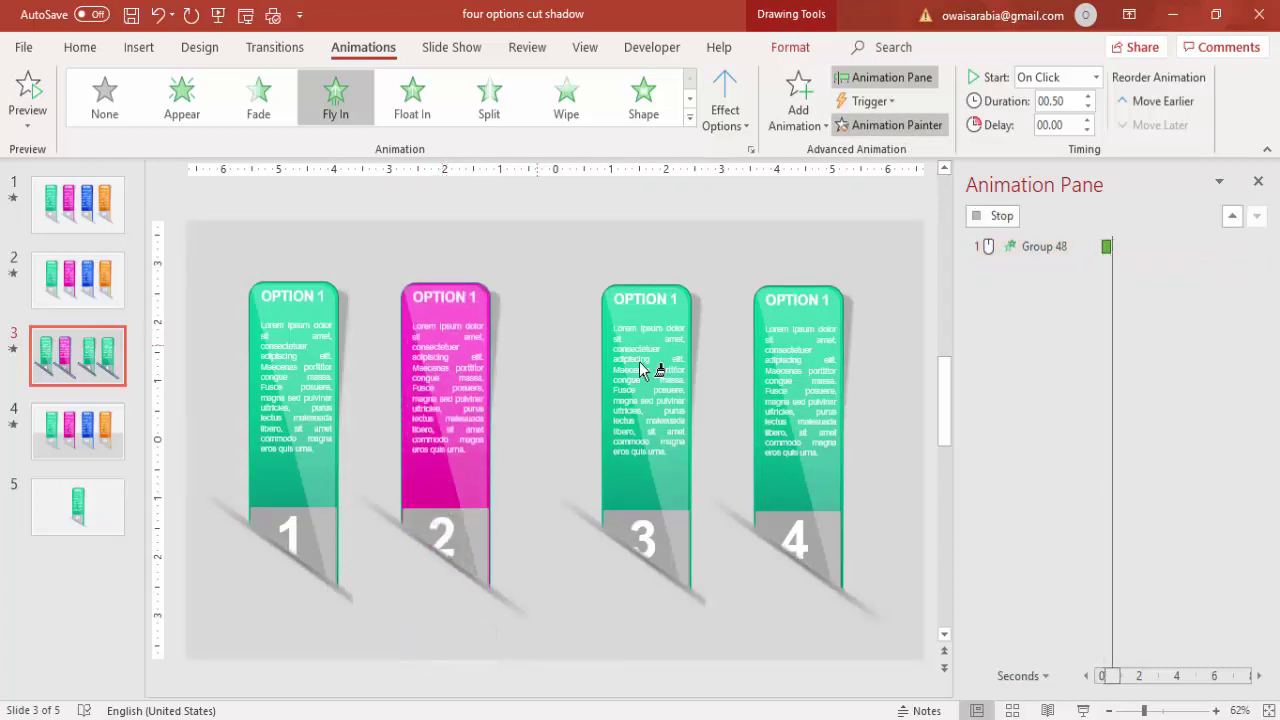
{"action": "left_click", "coordinate": [657, 321]}
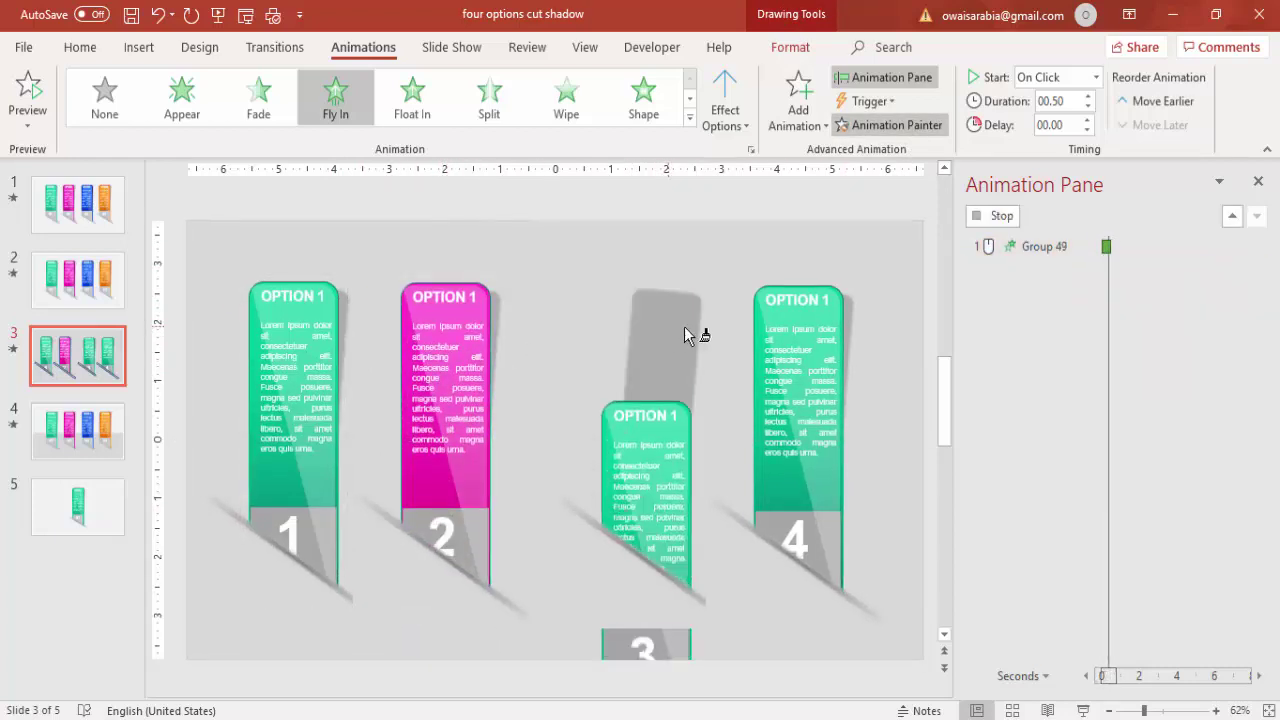
{"action": "left_click", "coordinate": [819, 318]}
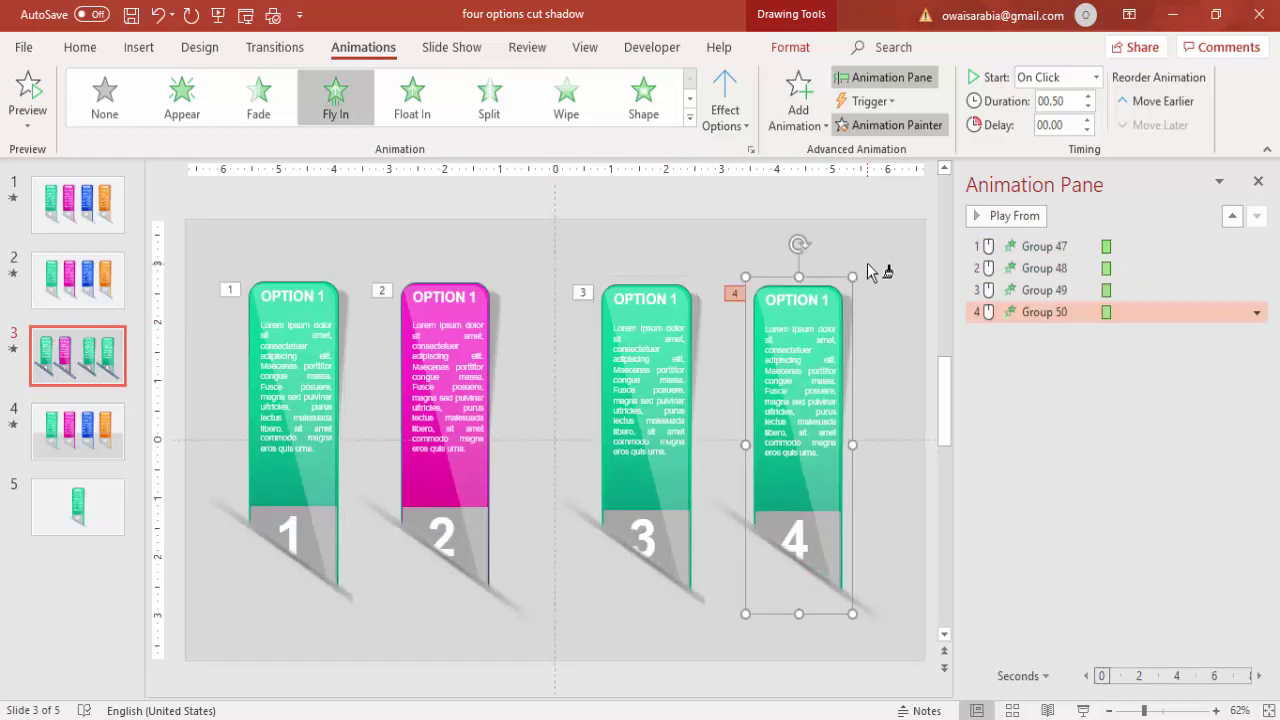
{"action": "left_click", "coordinate": [869, 271]}
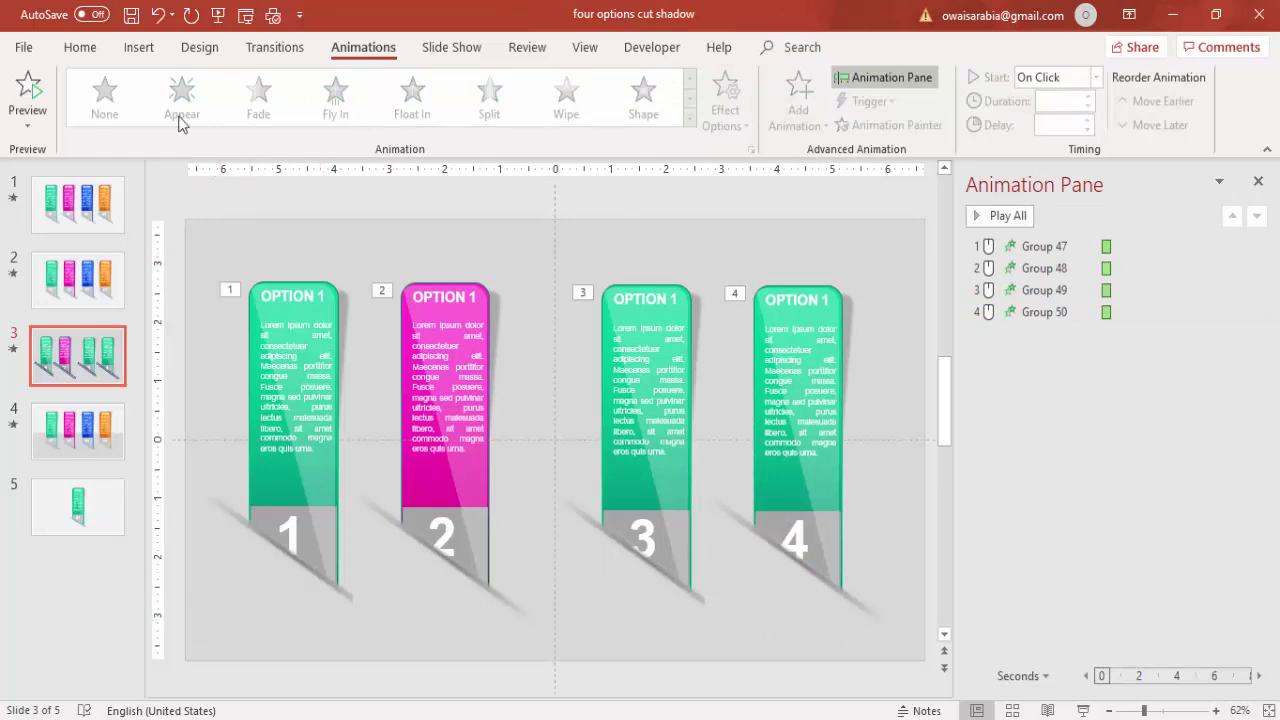
Draw a full-width rectangle about 13.33" wide and 1.1" high along the slide's lower edge, just below the banners
{"action": "left_click", "coordinate": [145, 50]}
{"action": "left_click", "coordinate": [299, 100]}
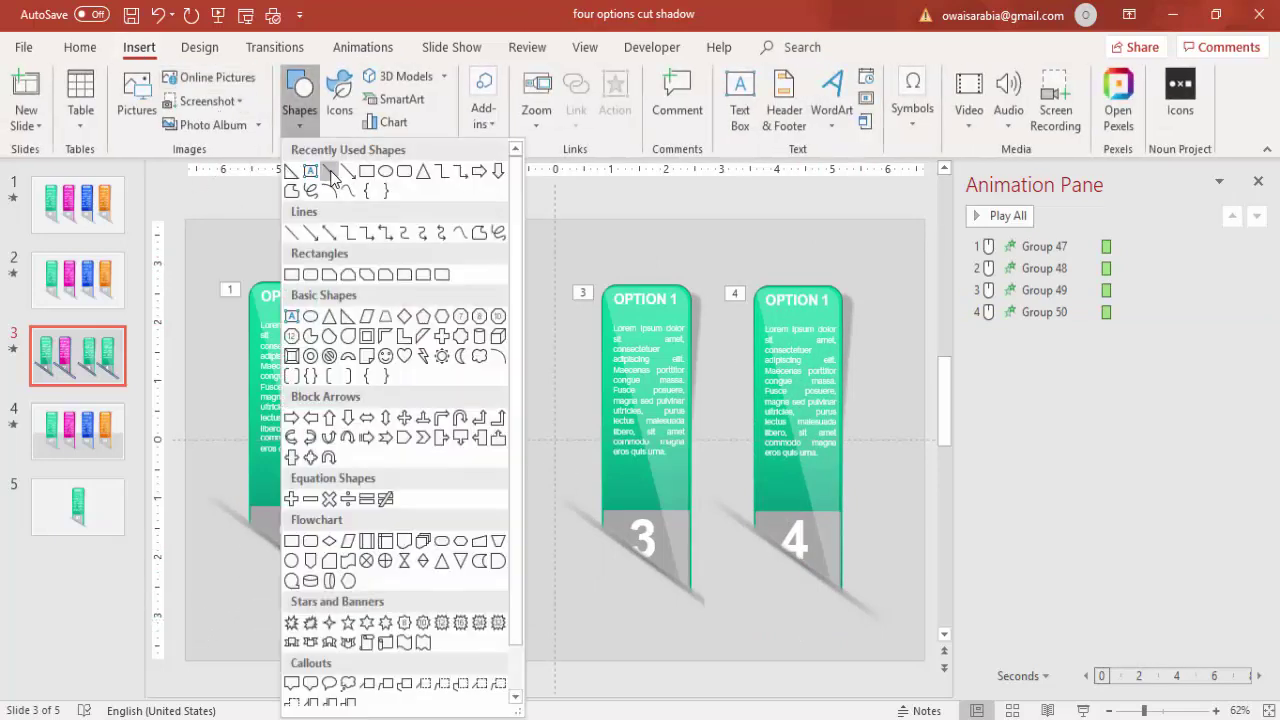
{"action": "left_click", "coordinate": [367, 174]}
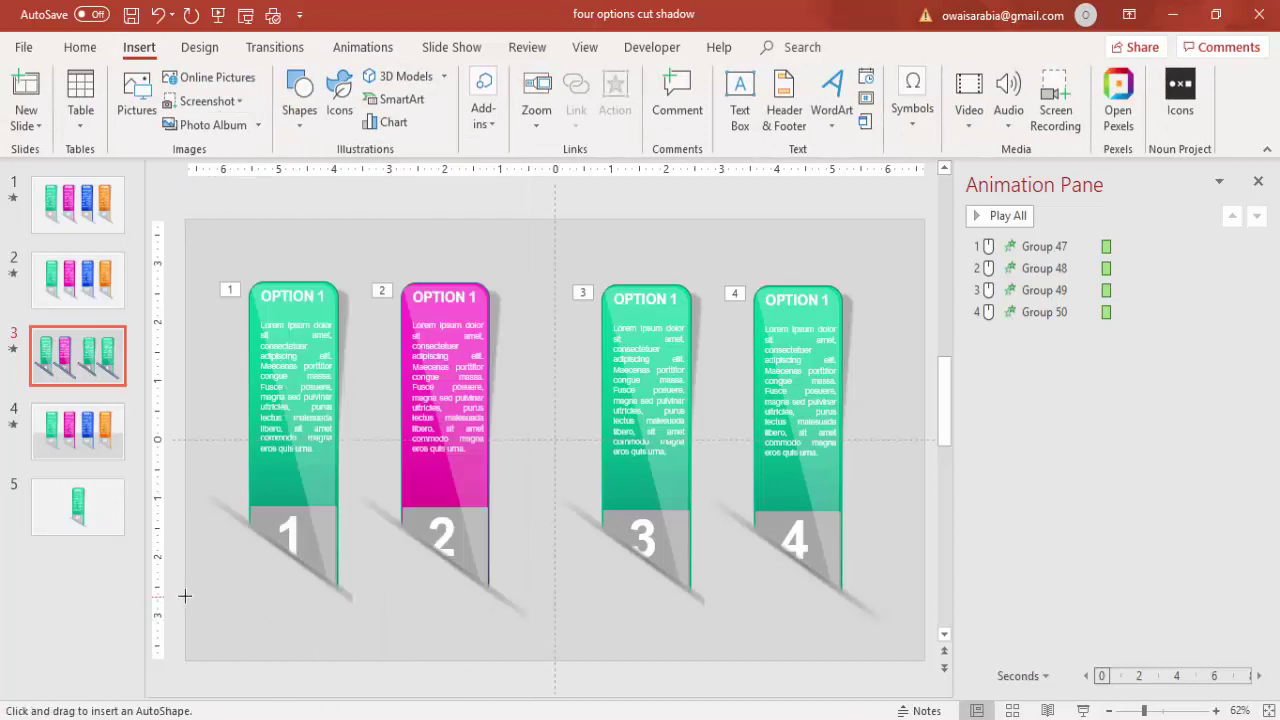
{"action": "left_click_drag", "start_coordinate": [185, 595], "coordinate": [924, 659]}
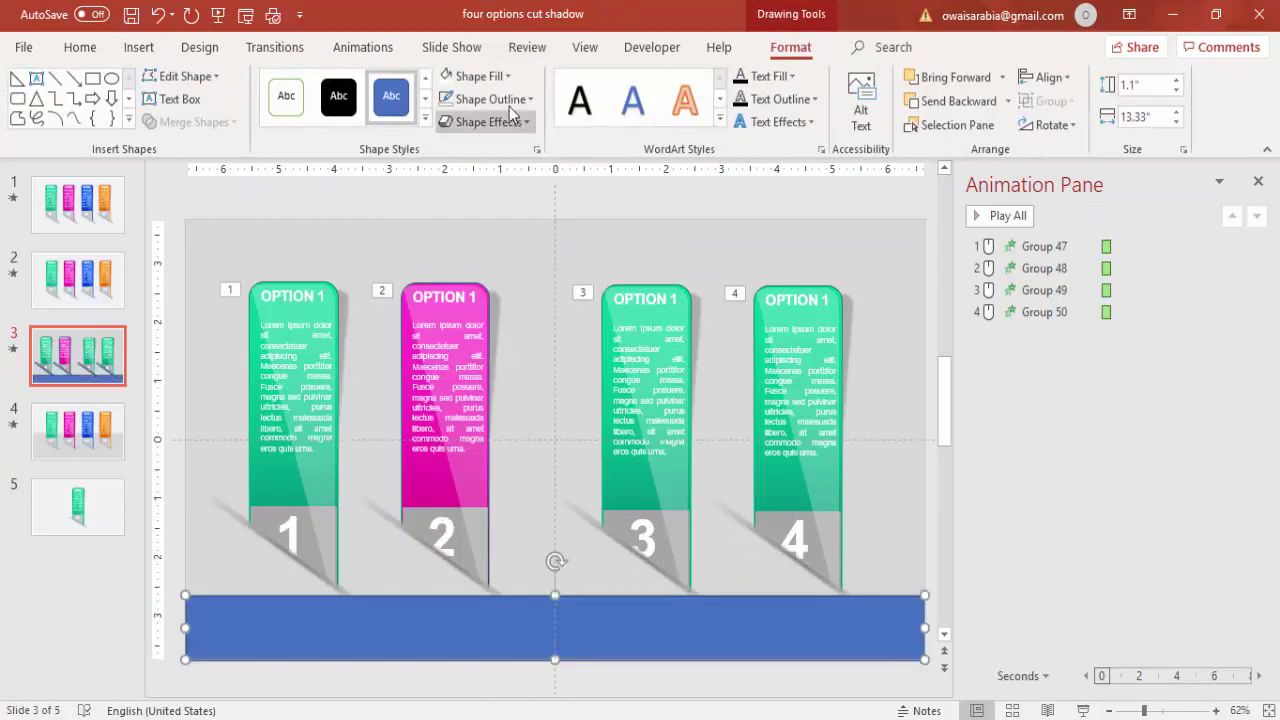
Remove the bottom rectangle's outline and fill it with the light grey of the slide background, then preview all the slide's animations
{"action": "left_click", "coordinate": [511, 100]}
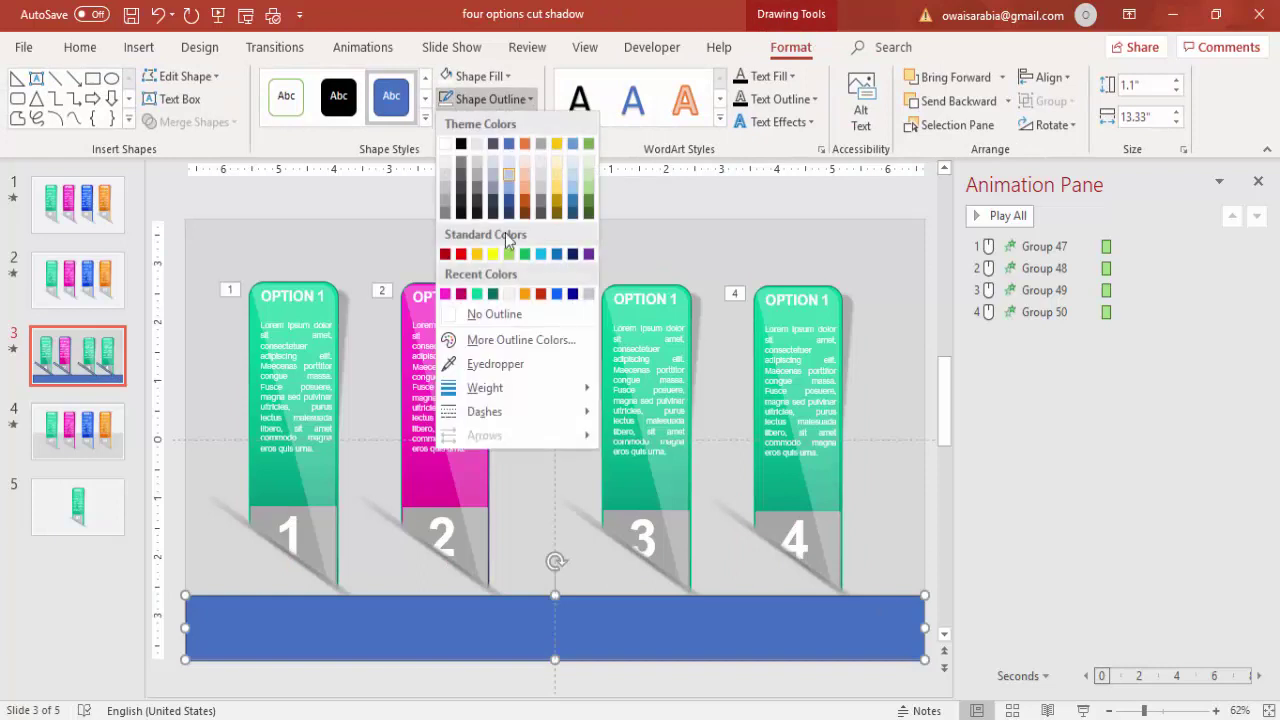
{"action": "left_click", "coordinate": [496, 316]}
{"action": "left_click", "coordinate": [489, 80]}
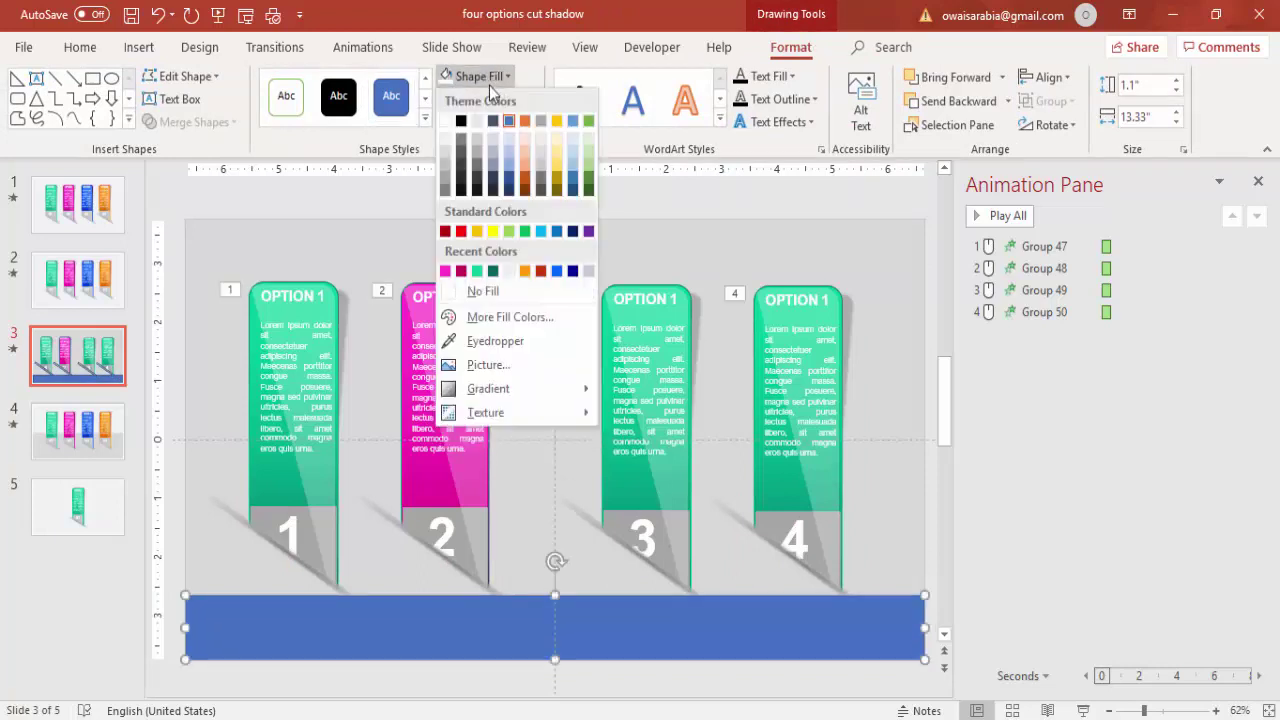
{"action": "left_click", "coordinate": [446, 158]}
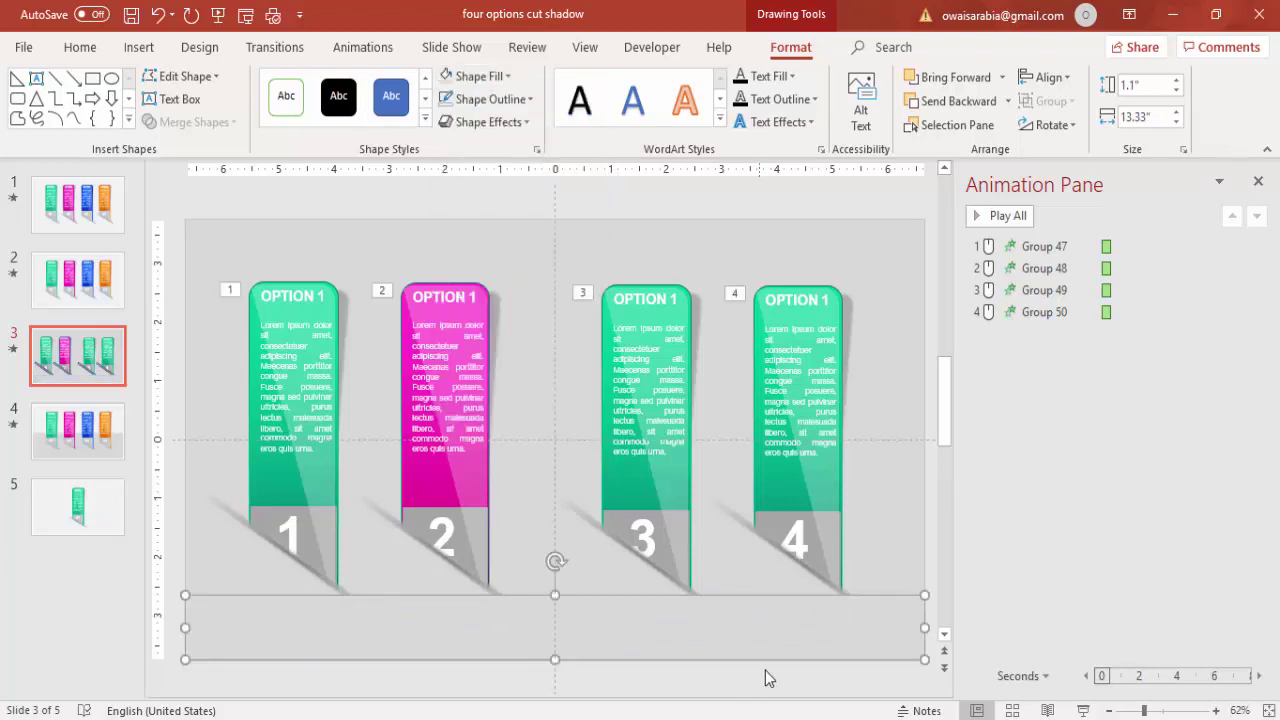
{"action": "left_click", "coordinate": [899, 680]}
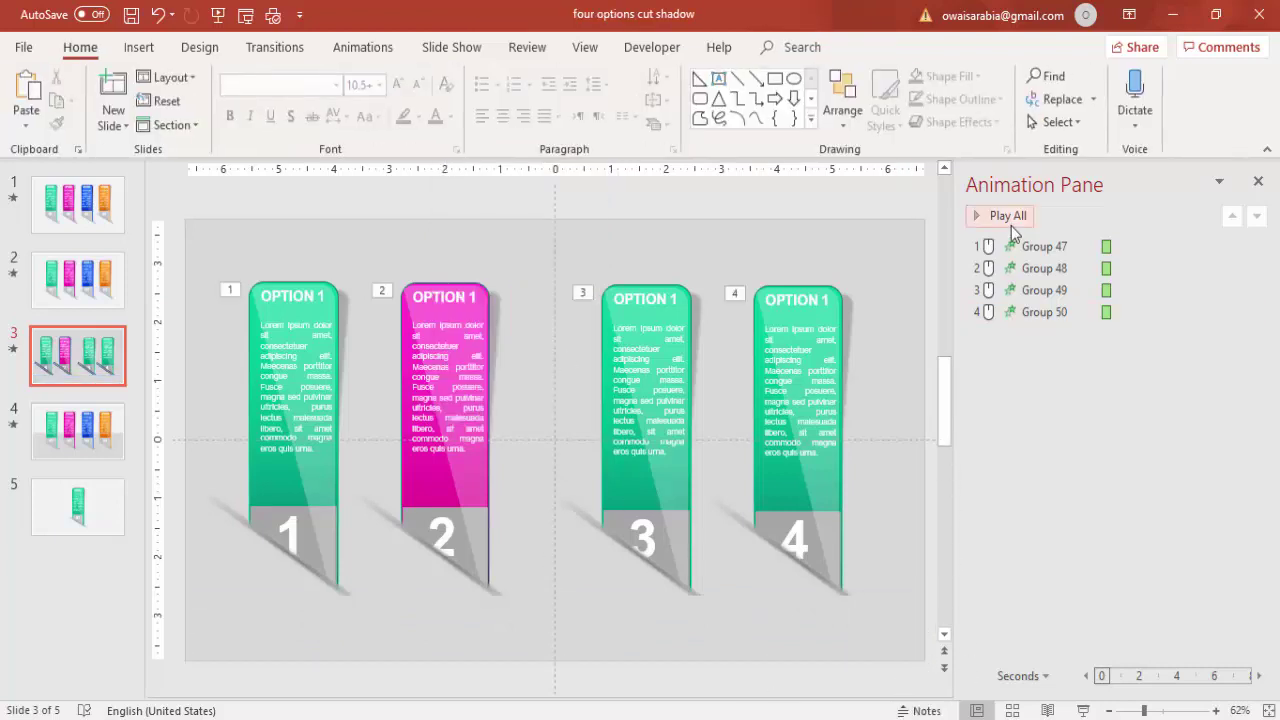
{"action": "left_click", "coordinate": [1008, 216]}
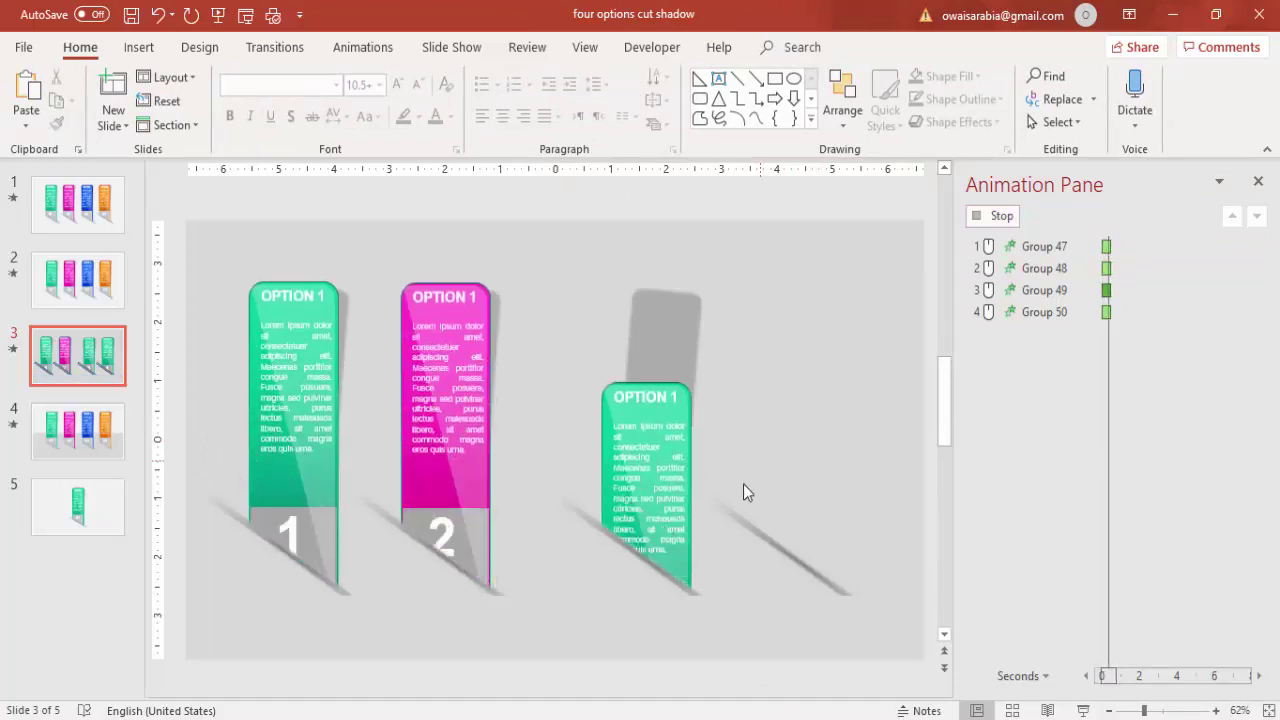